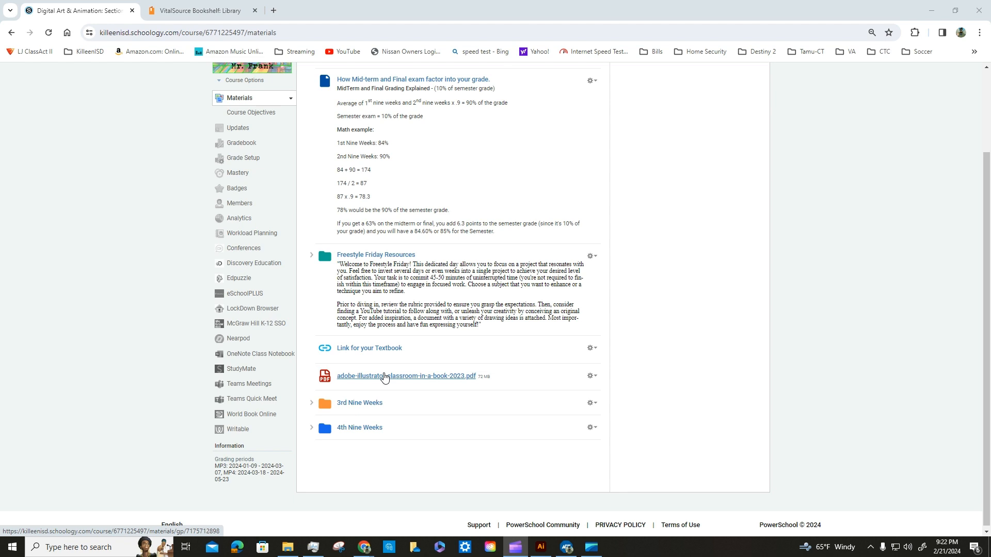
Open the 22 Feb lesson in Week 7 of the 3rd Nine Weeks materials and read the Lesson 4 instructions.
click(356, 403)
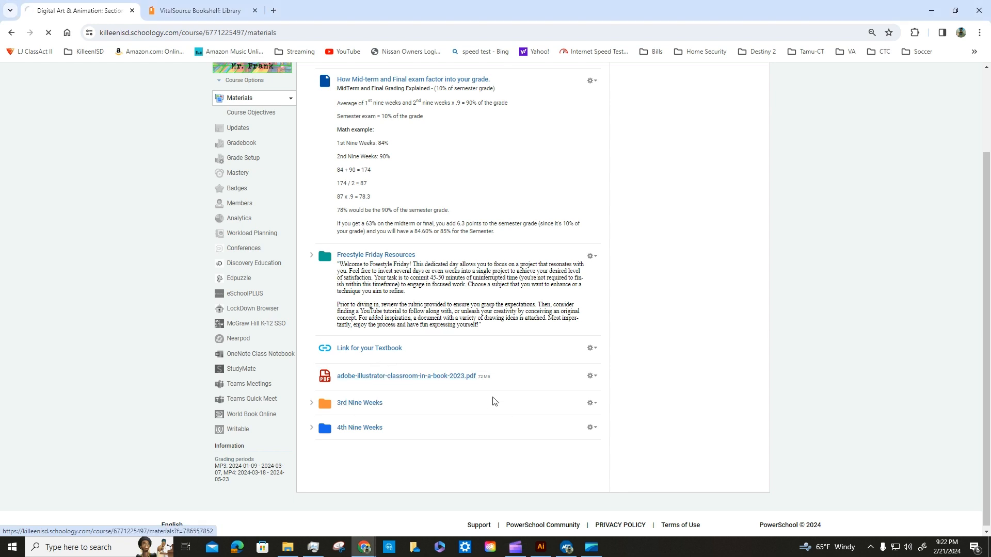
scroll(409, 299, down, 4)
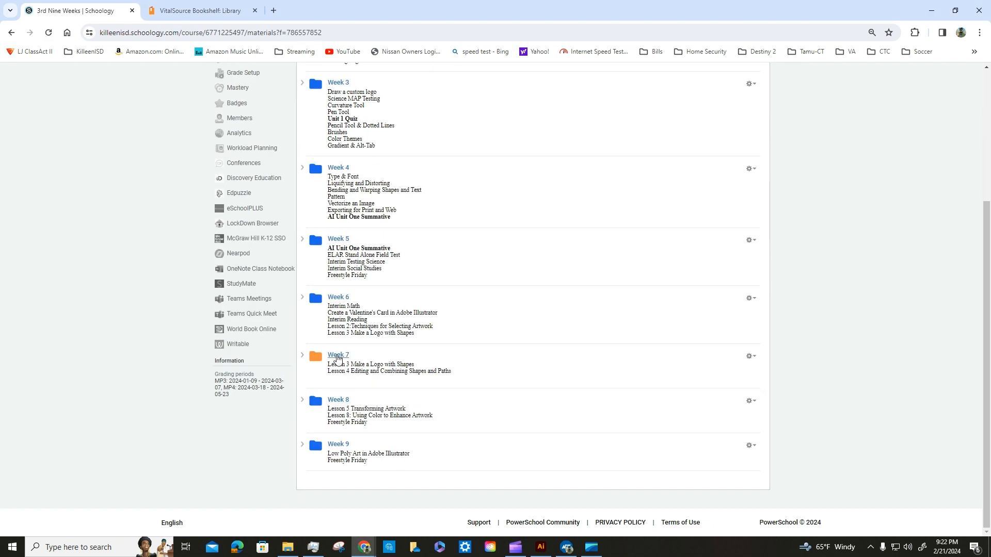
click(338, 360)
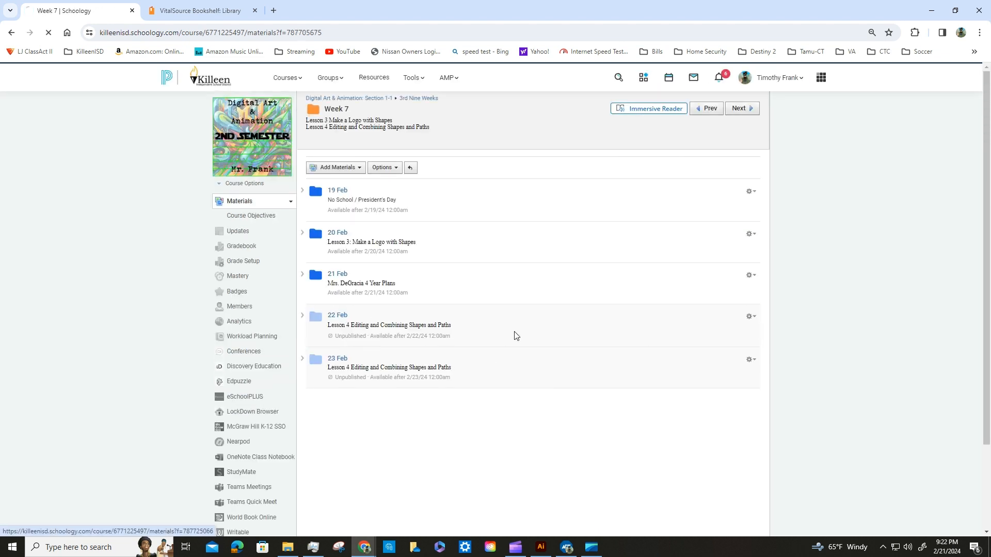
click(515, 336)
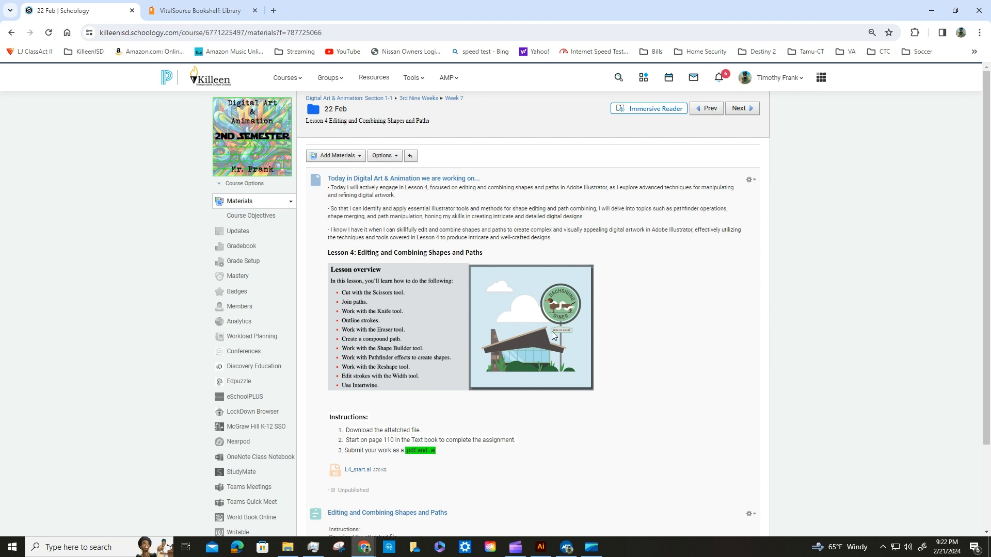
scroll(601, 332, down, 3)
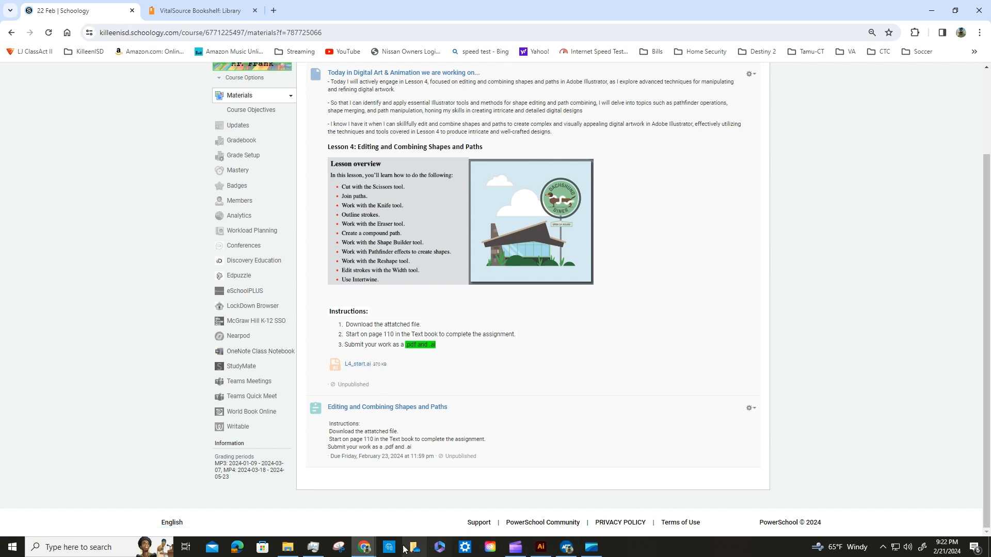
Switch to Creative Cloud Desktop and launch Illustrator.
click(490, 548)
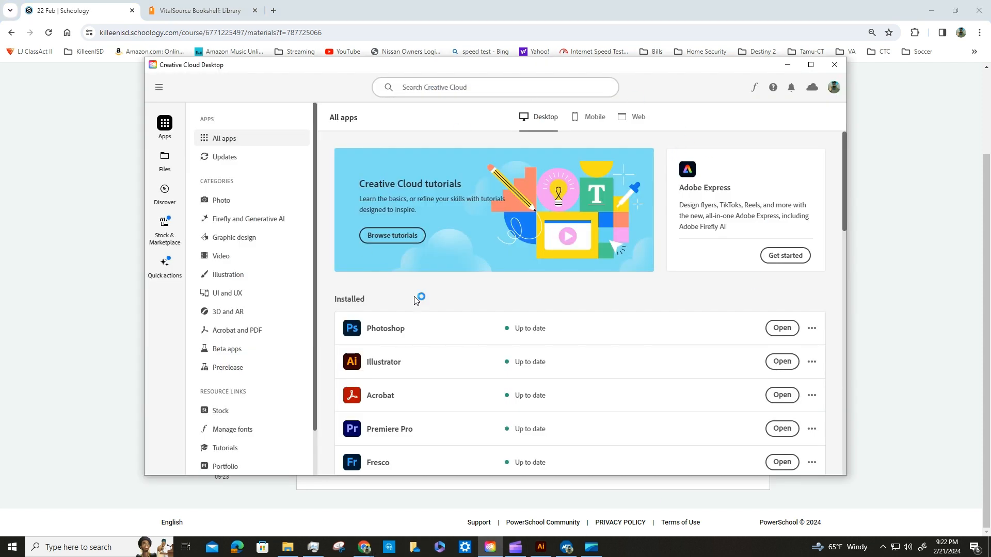
click(774, 366)
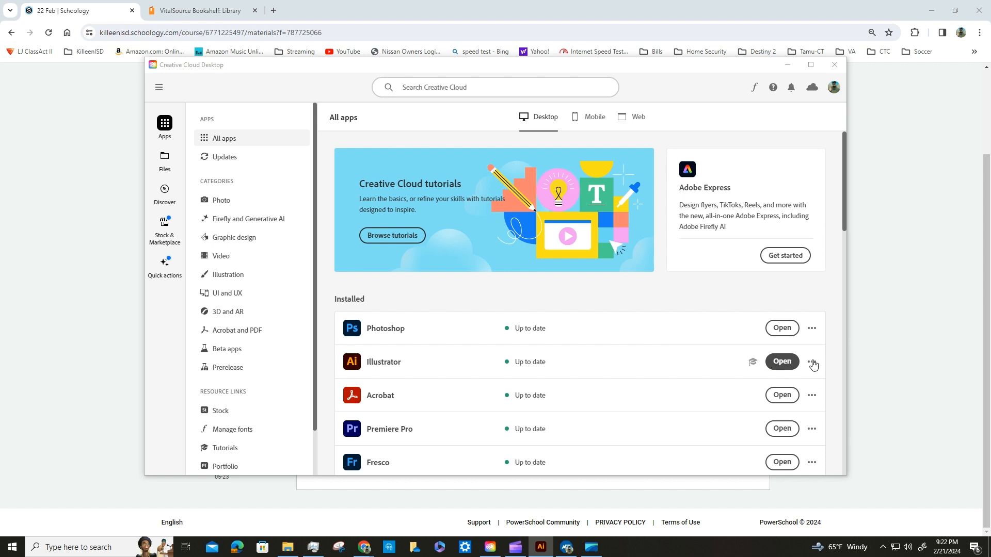
click(785, 365)
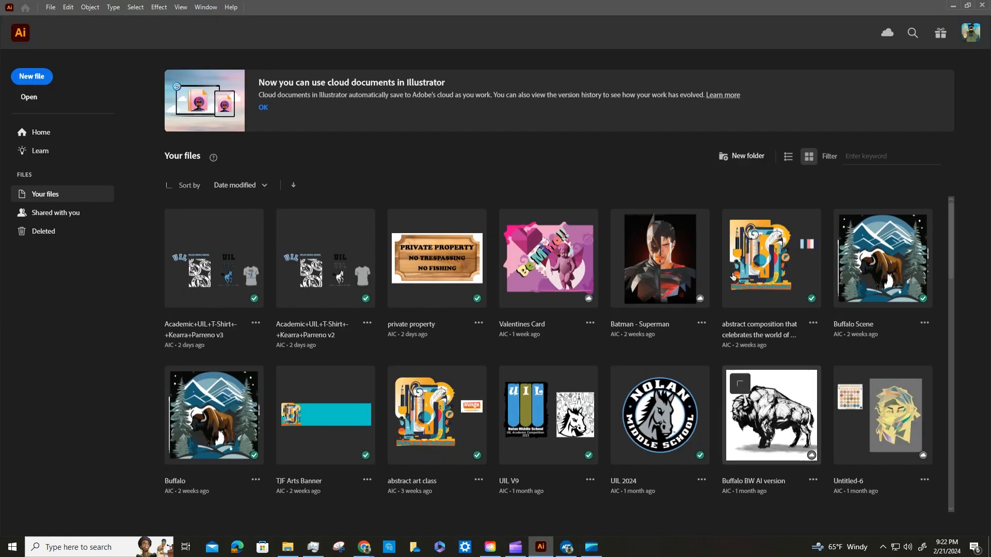
Open L4_start.ai from the computer's Downloads folder.
click(29, 98)
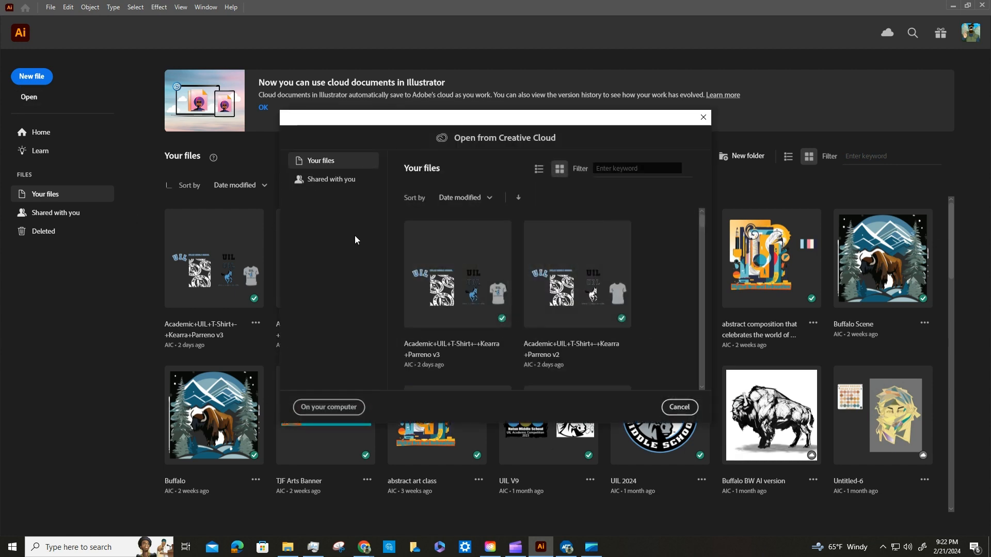
click(336, 407)
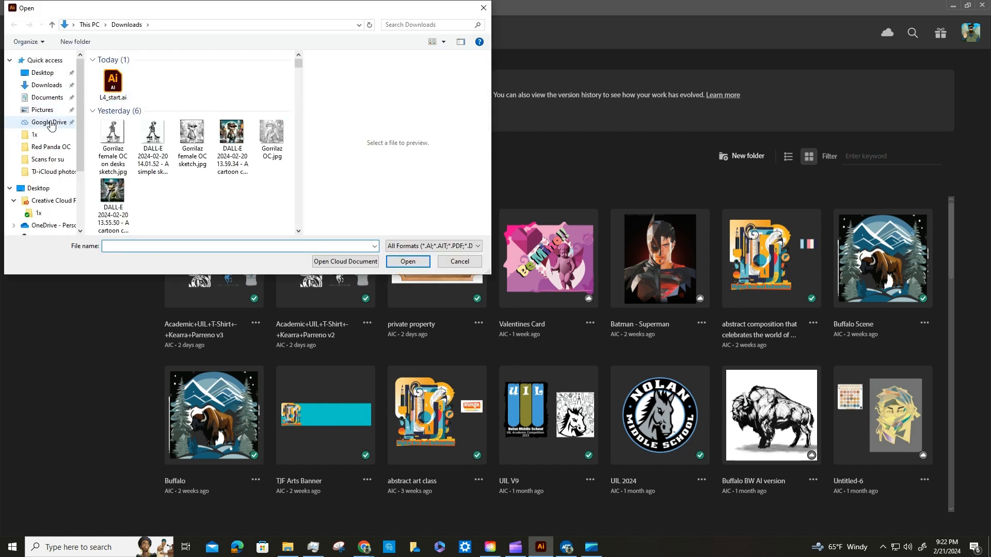
click(128, 84)
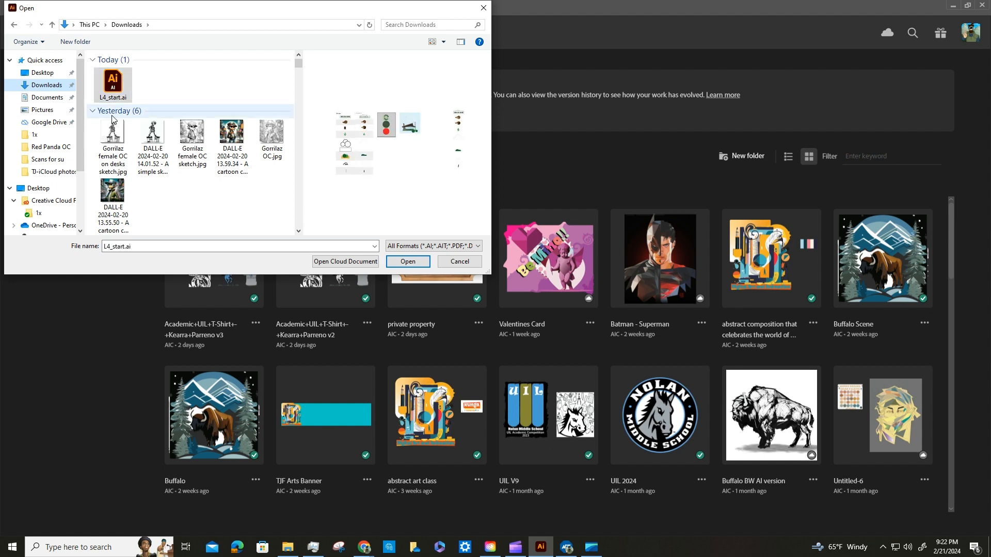
click(412, 262)
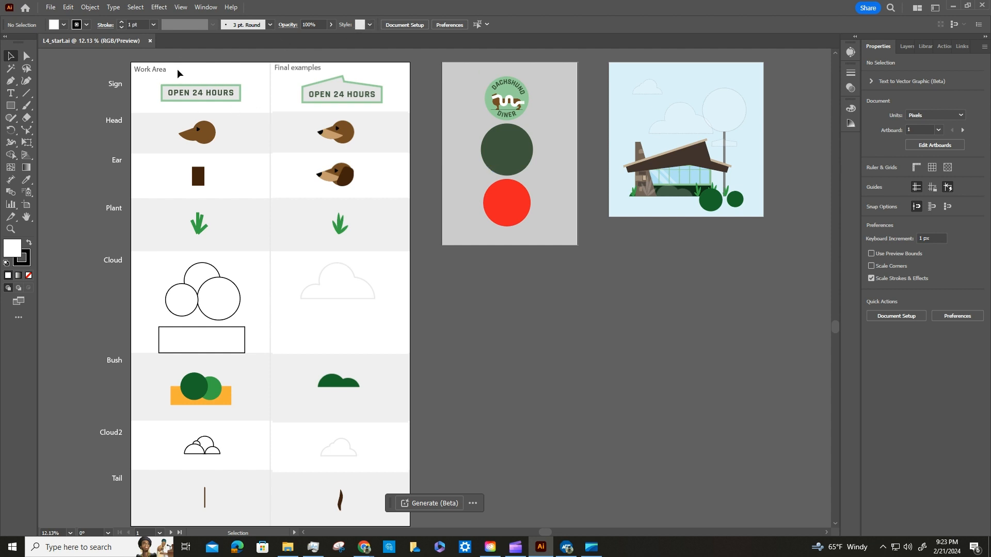
Save the document to Creative Cloud under the new name DinerPoster.
click(51, 8)
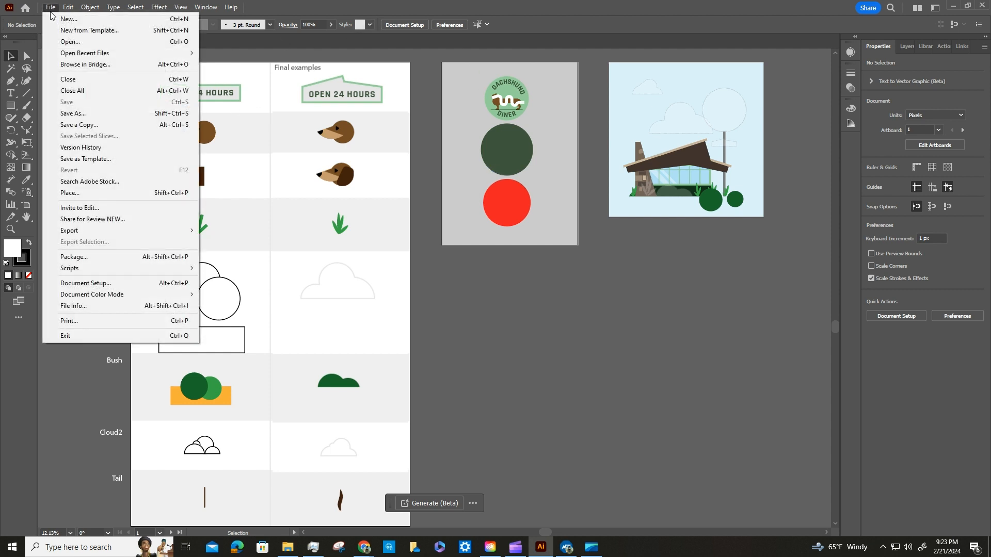
click(83, 114)
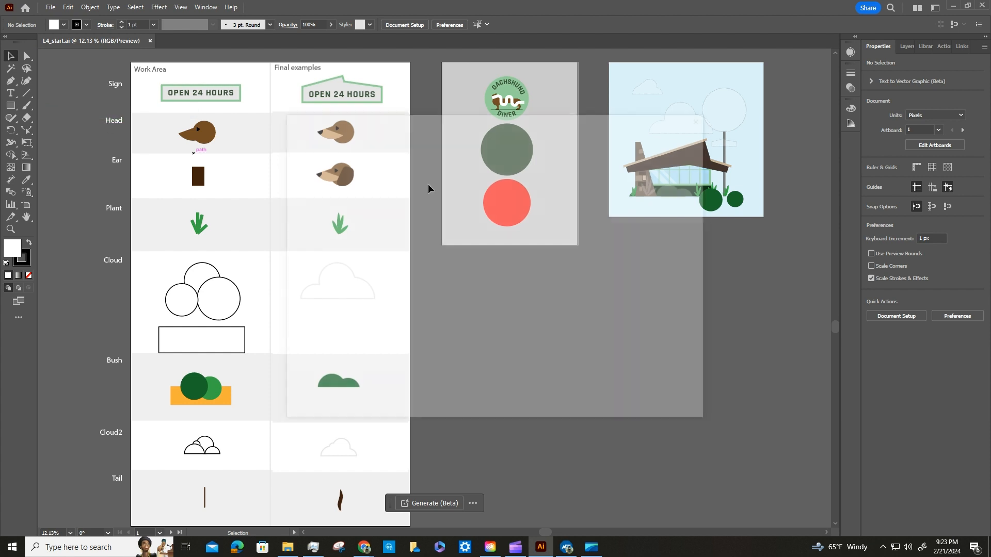
click(646, 371)
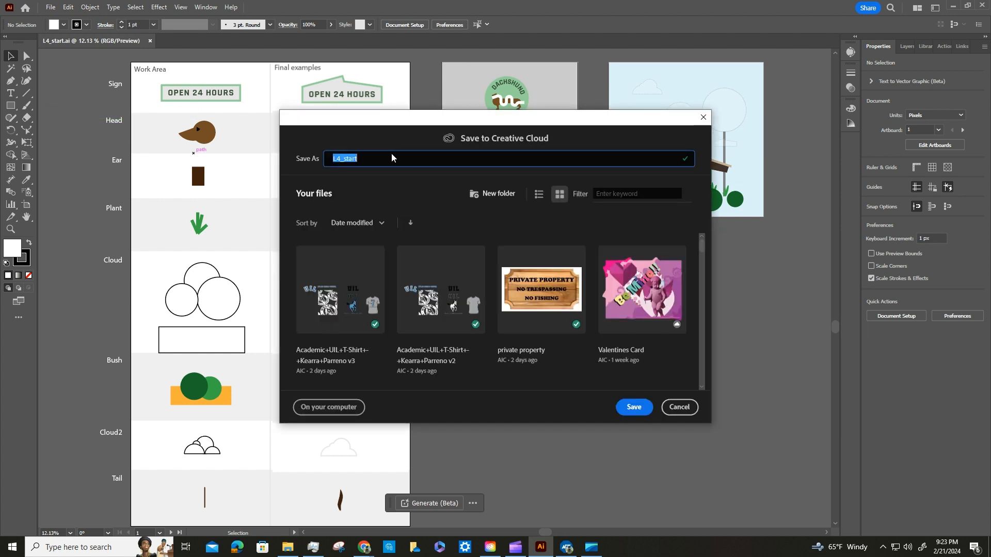
text(DinerPoster)
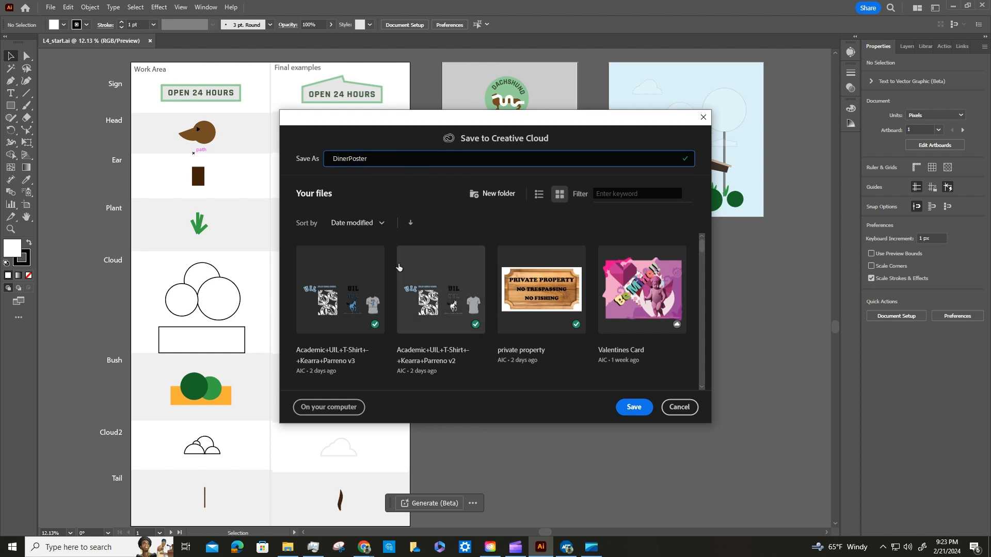
click(635, 407)
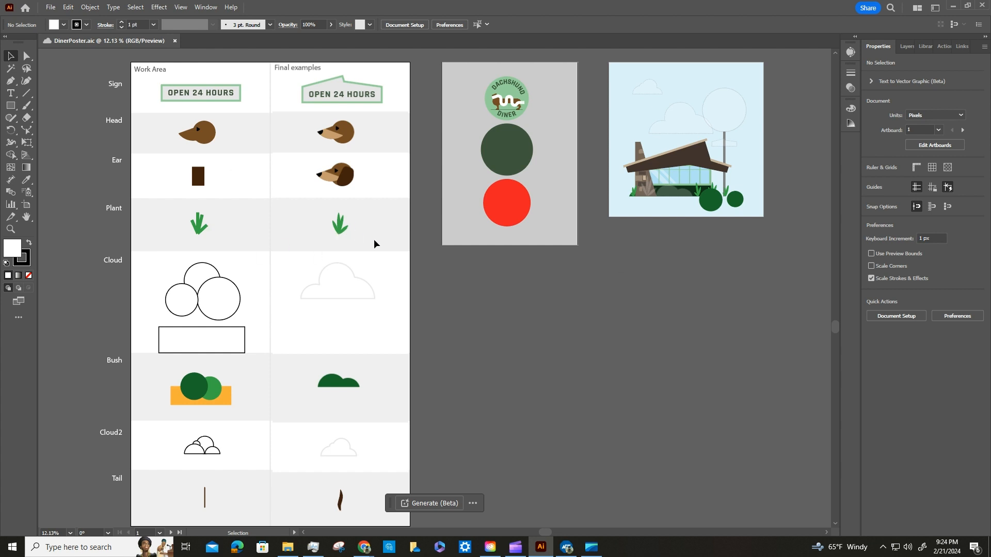
Switch to the Essentials Classic workspace and reset it to its default layout.
click(935, 8)
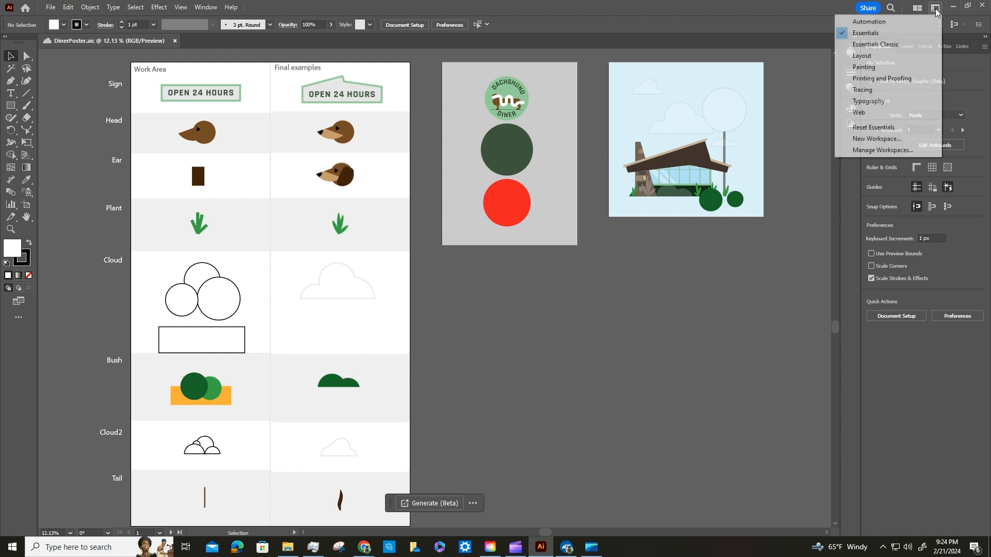
click(862, 44)
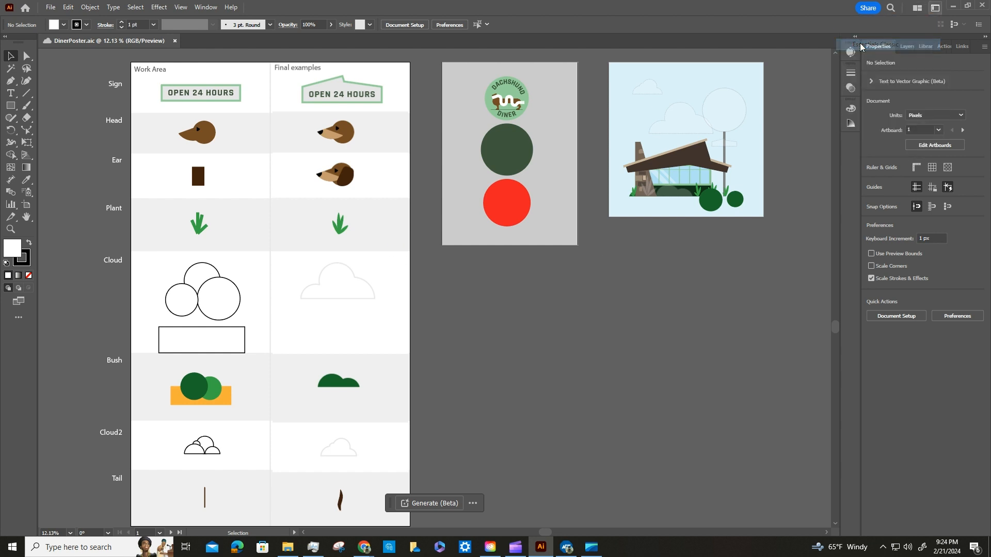
click(934, 9)
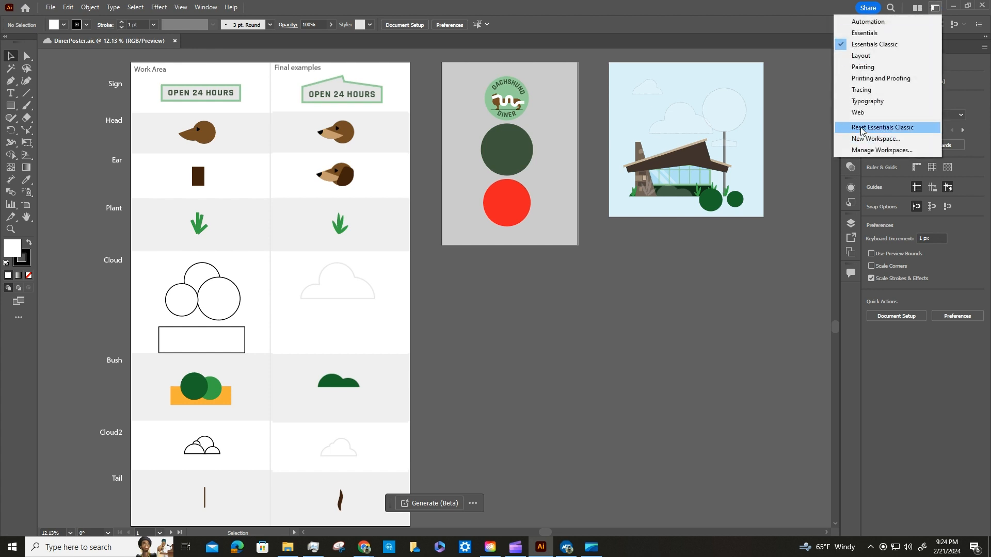
click(880, 128)
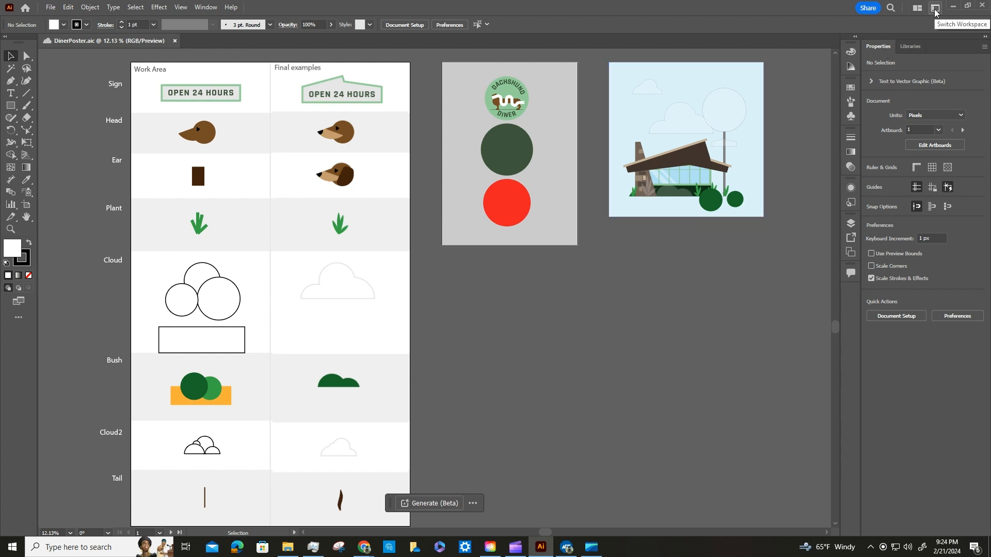
click(210, 8)
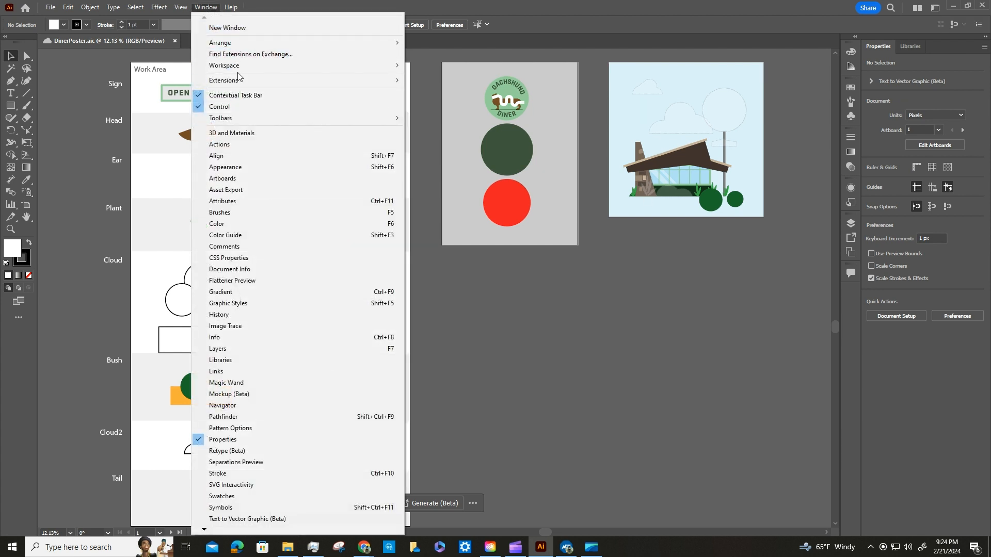
mouse_move(344, 64)
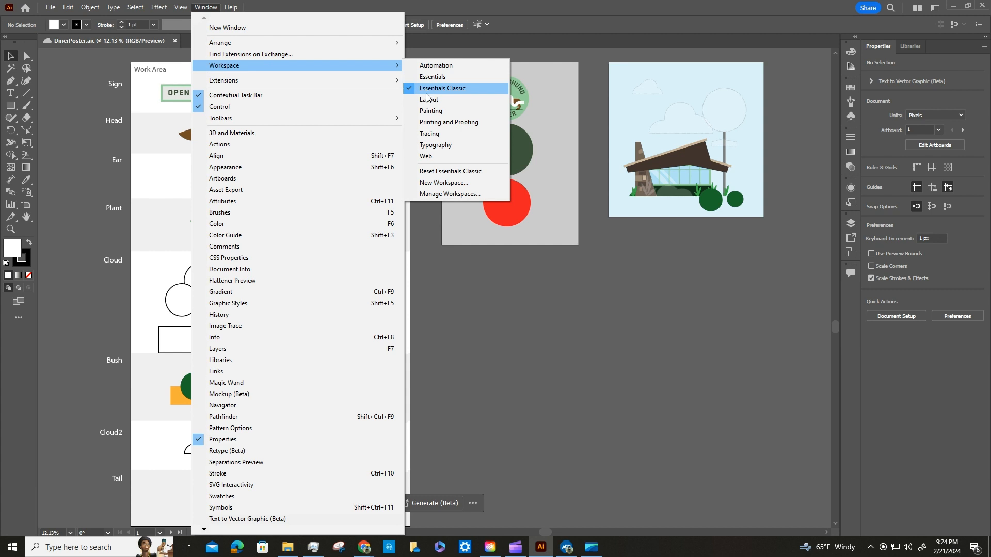
click(557, 305)
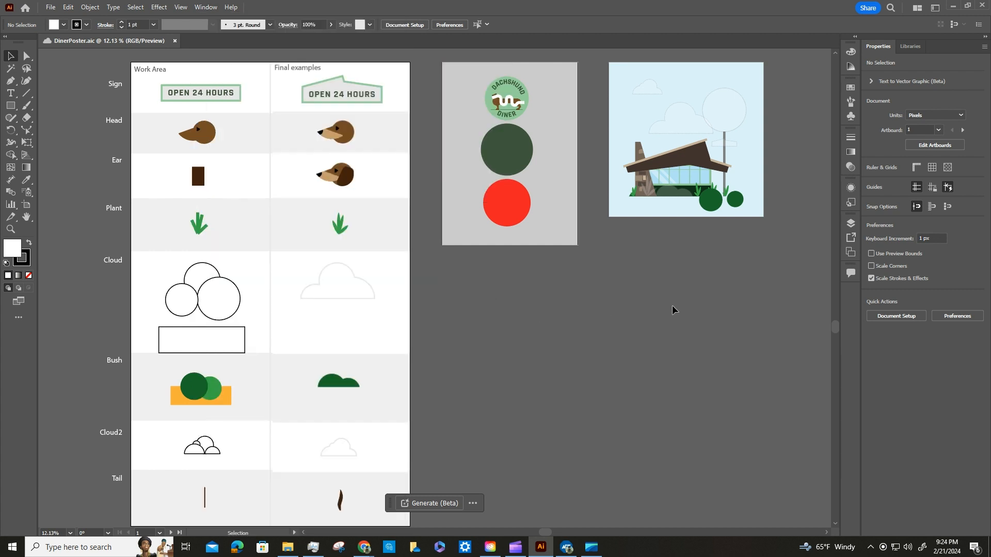
Choose the Scissors tool from the Eraser tool group.
click(27, 120)
click(26, 120)
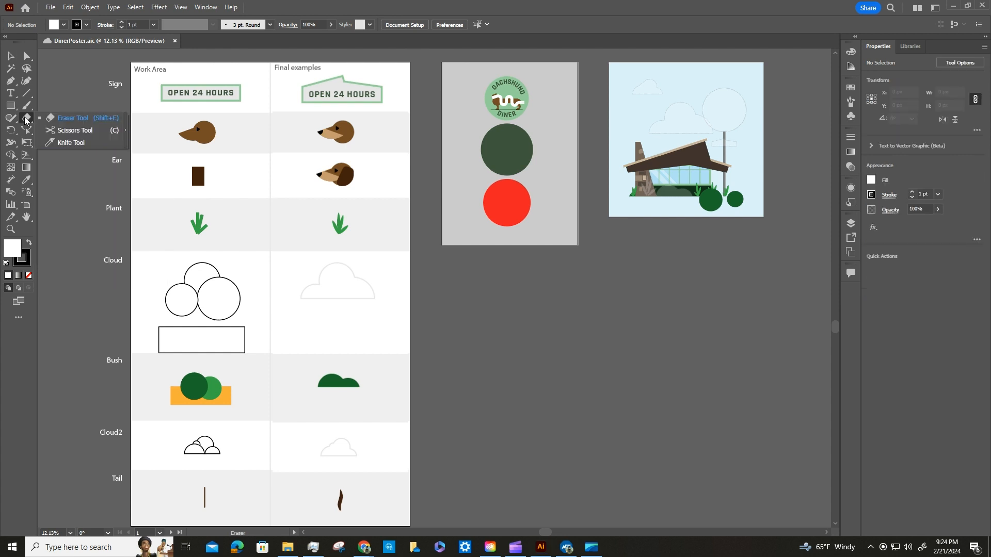
click(69, 132)
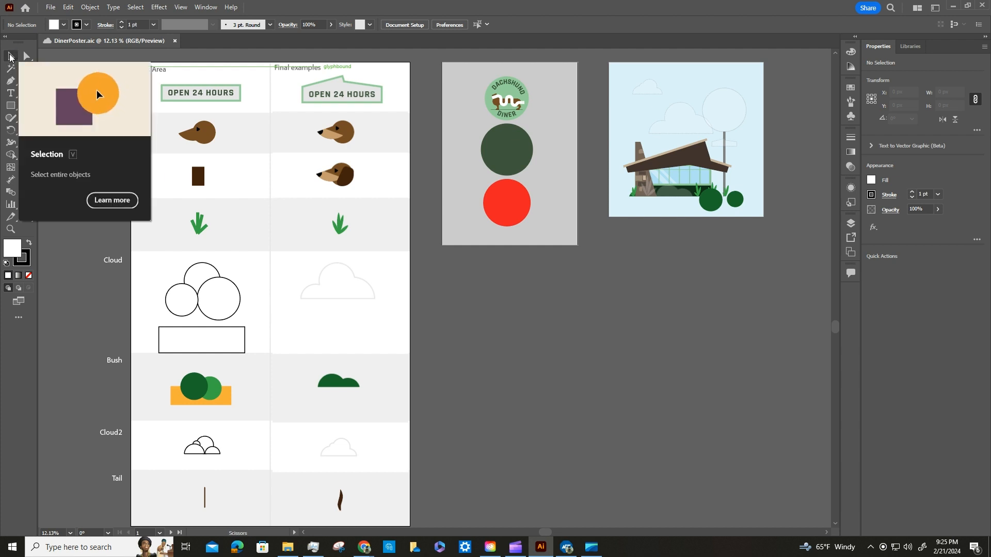
Select the OPEN 24 HOURS sign's rectangle in the Work Area and cut its path at the middle of the top edge with the Scissors tool.
click(10, 57)
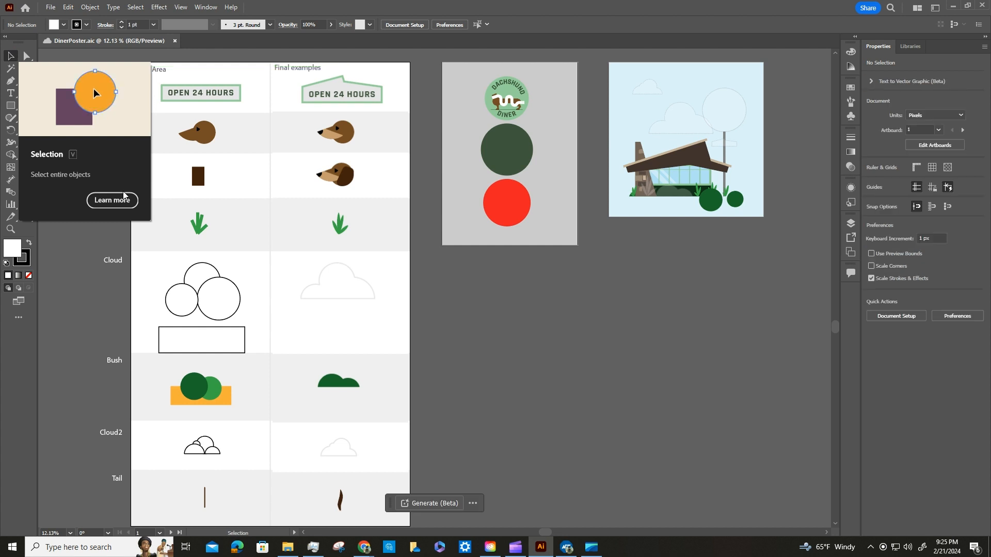
click(216, 102)
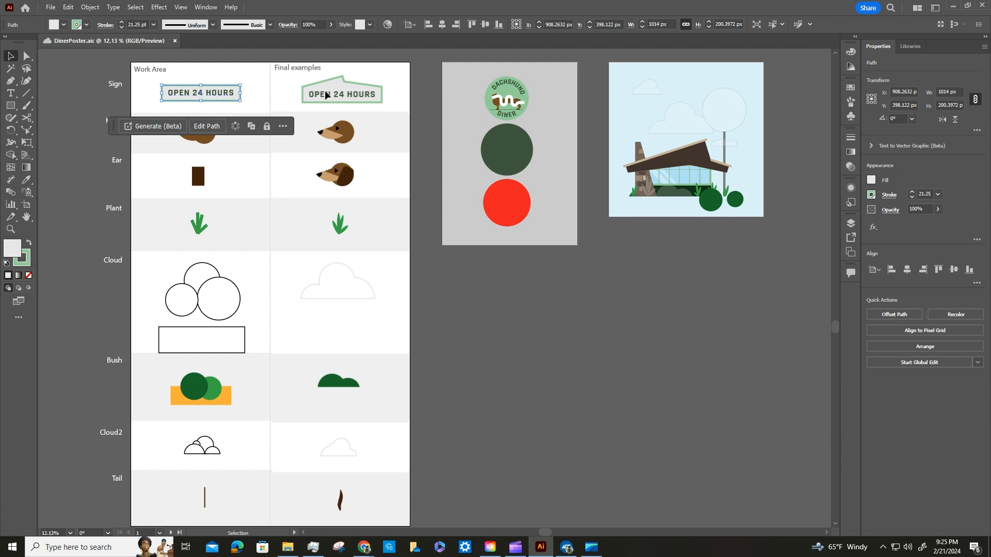
click(350, 95)
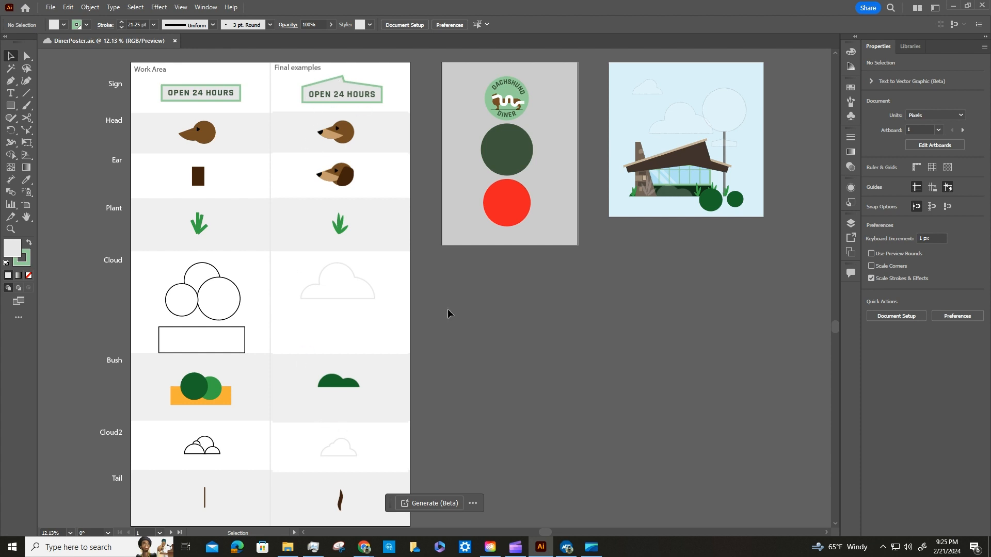
click(235, 101)
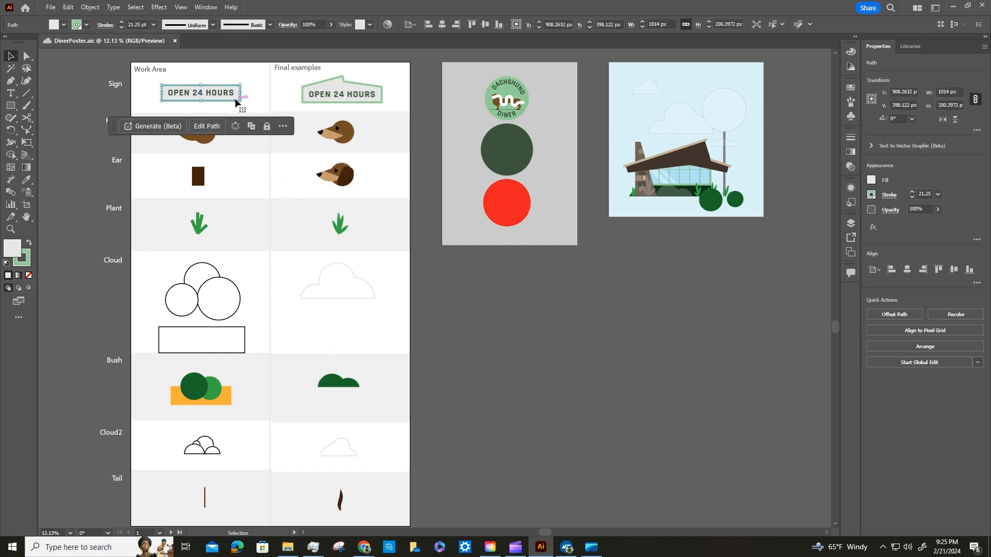
key(ctrl+equal)
key(ctrl+equal)
key(ctrl+equal)
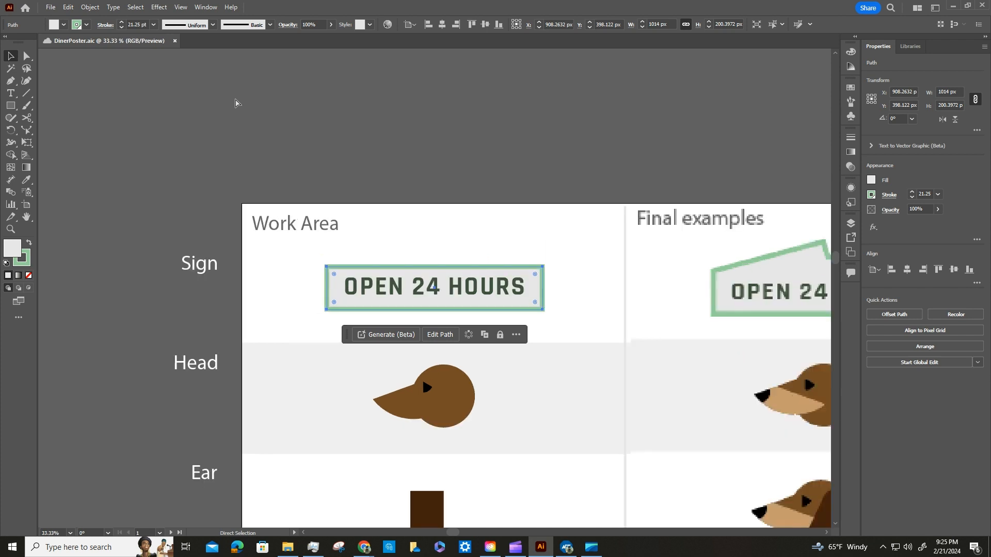
key(ctrl+equal)
key(ctrl+equal)
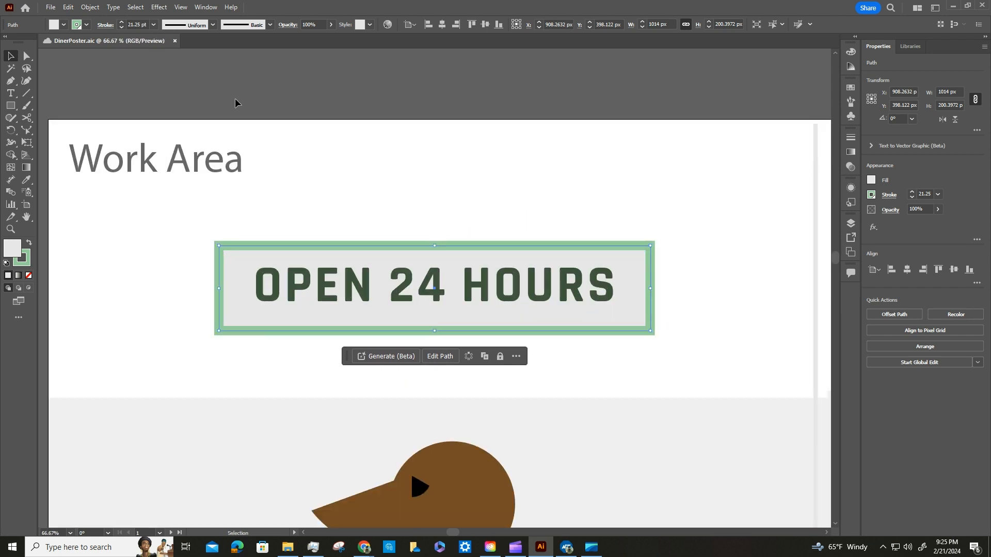
click(28, 118)
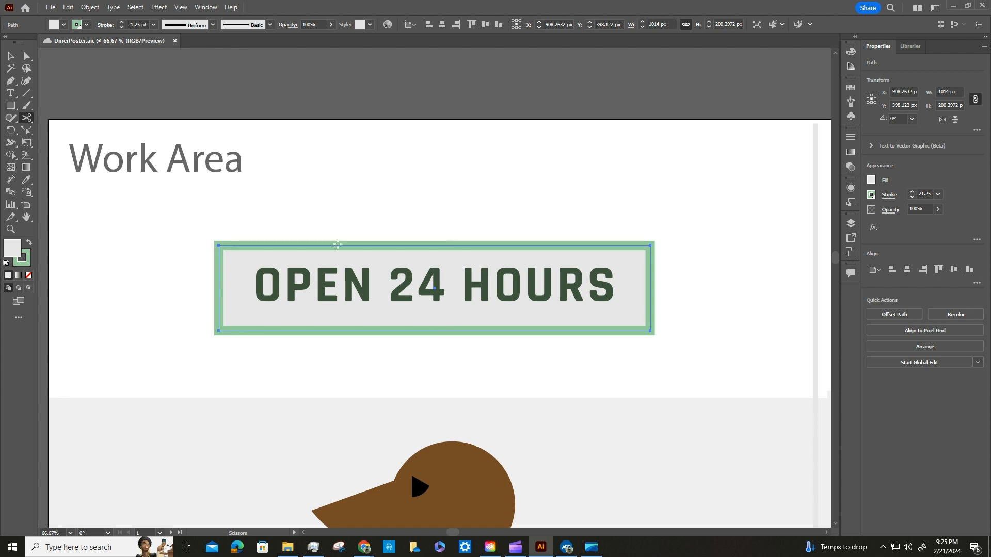
click(435, 245)
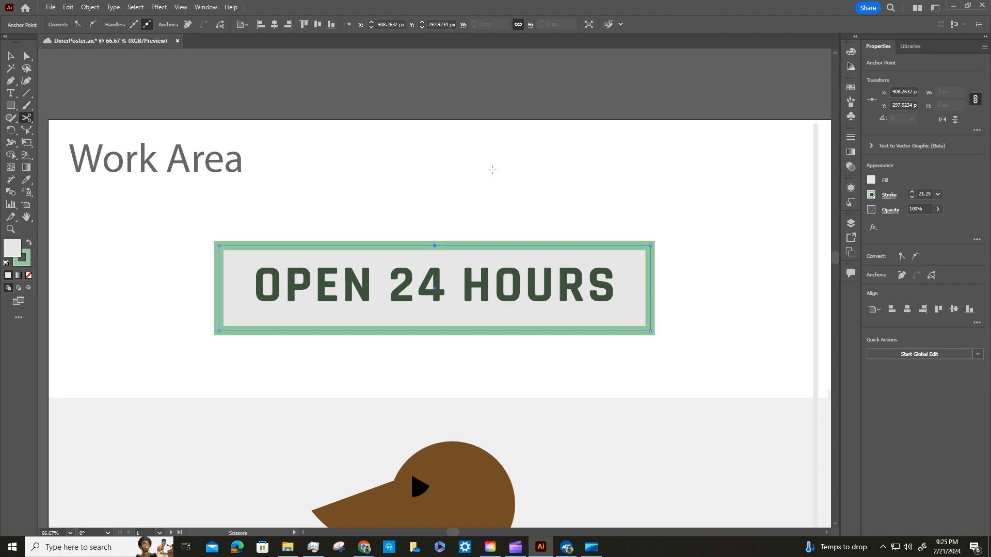
Move the cut anchor point on the sign's top edge about 155 px up and 12 px left with the Direct Selection tool.
click(27, 57)
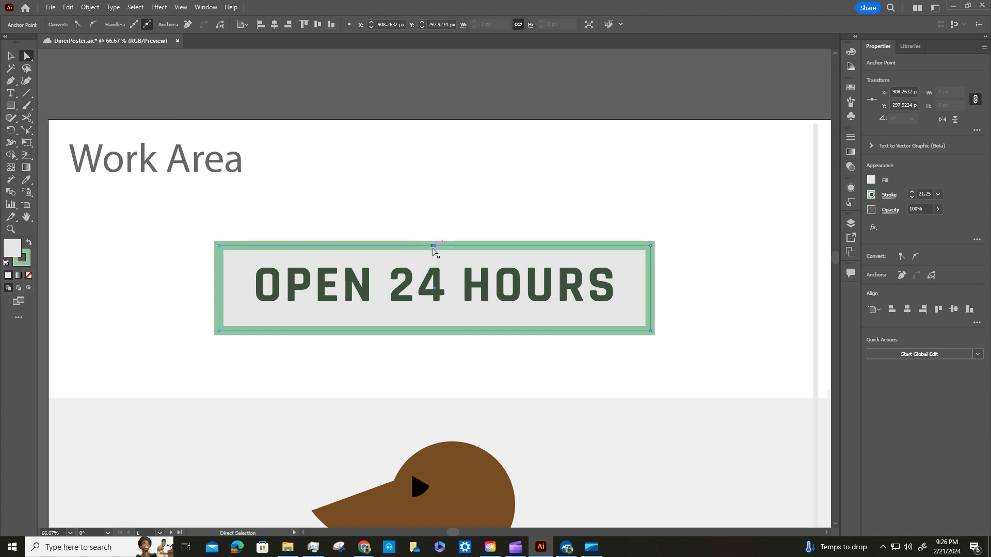
drag(433, 247, 431, 181)
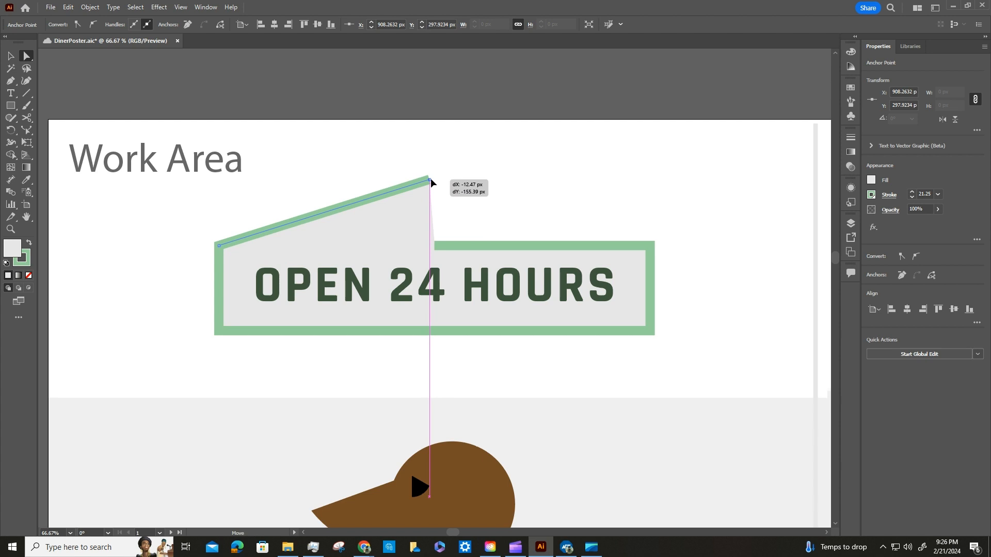
drag(431, 181, 431, 181)
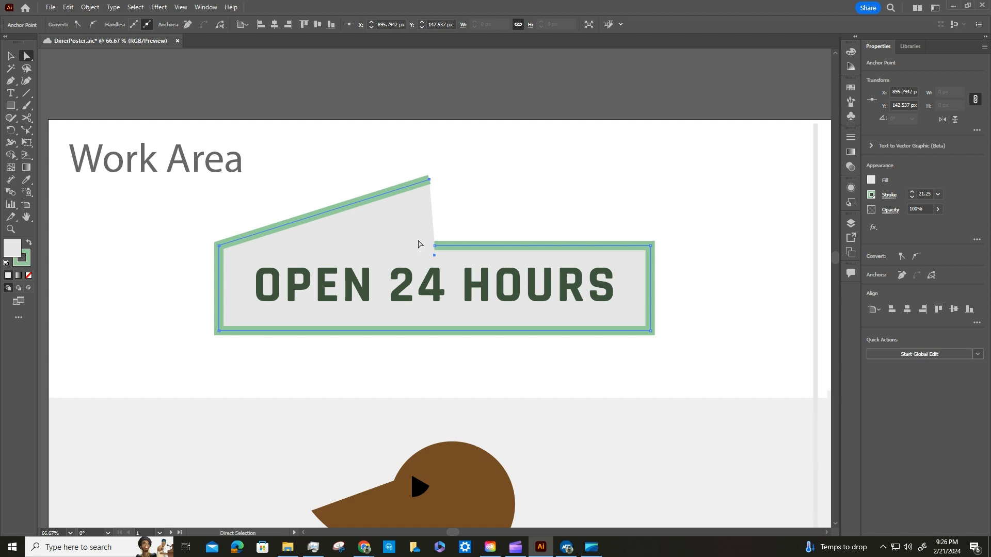
click(500, 206)
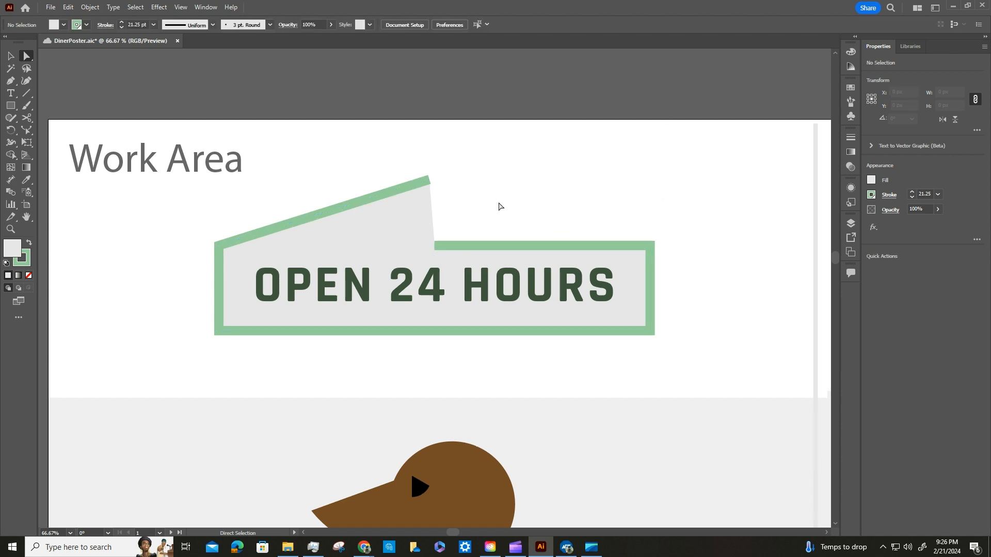
click(408, 189)
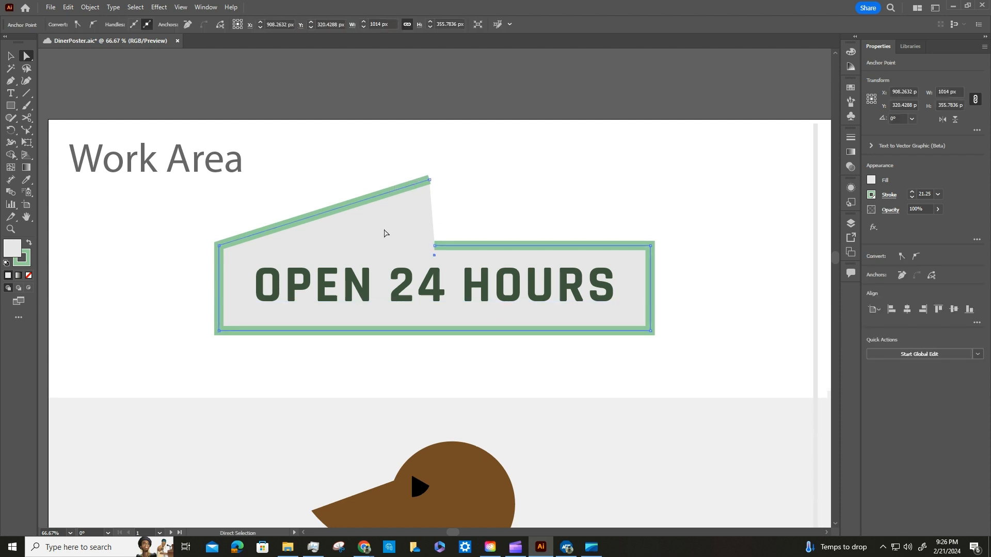
shift+click(411, 292)
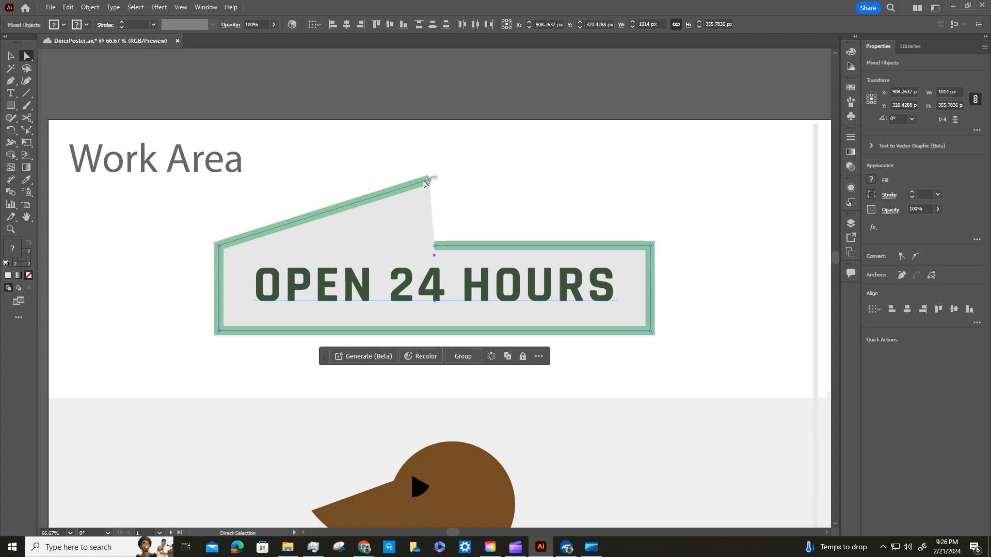
click(90, 7)
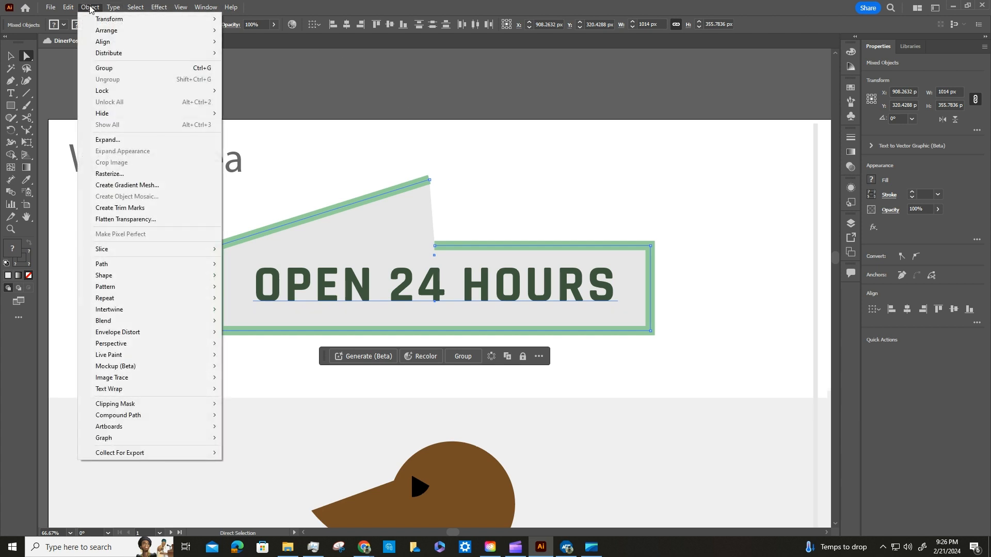
mouse_move(129, 264)
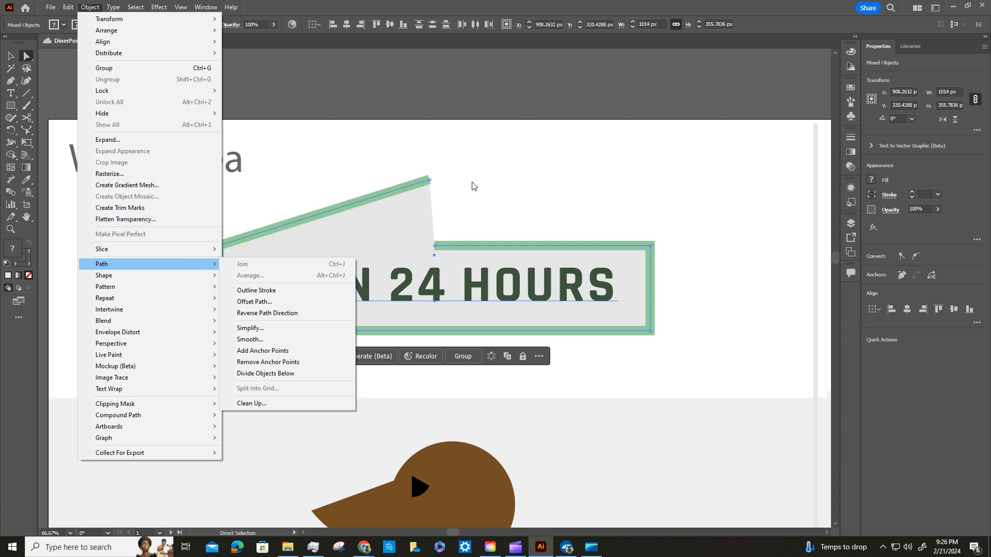
click(410, 159)
click(10, 56)
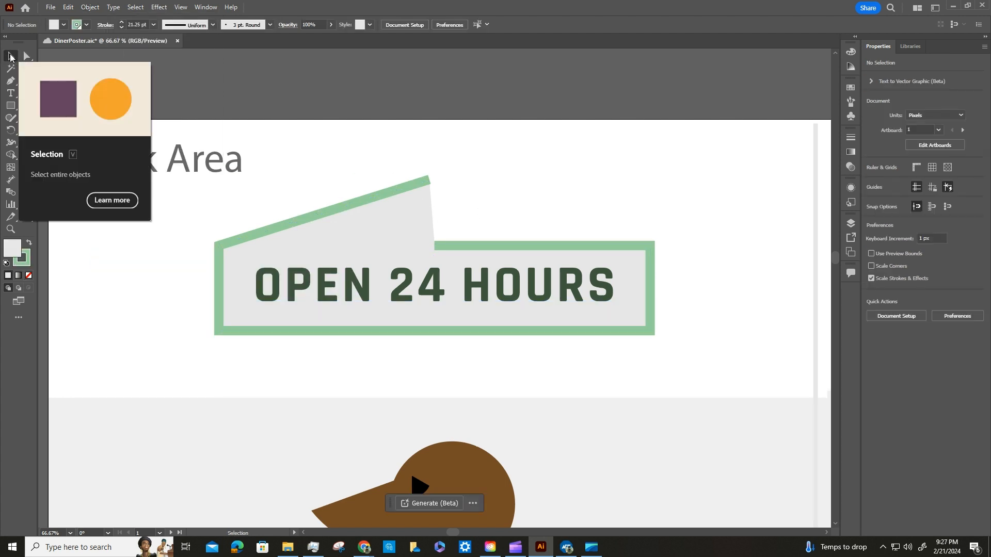
click(411, 184)
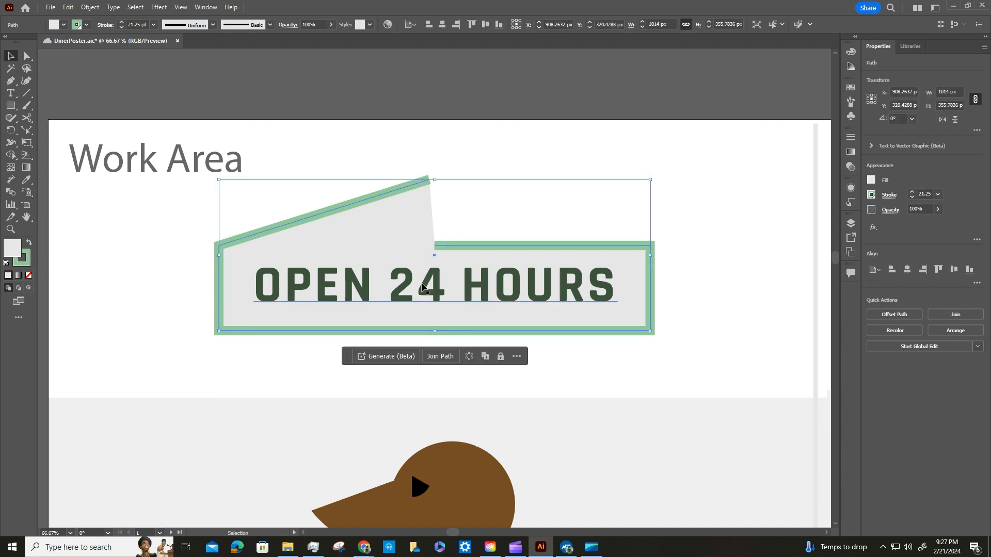
shift+click(402, 293)
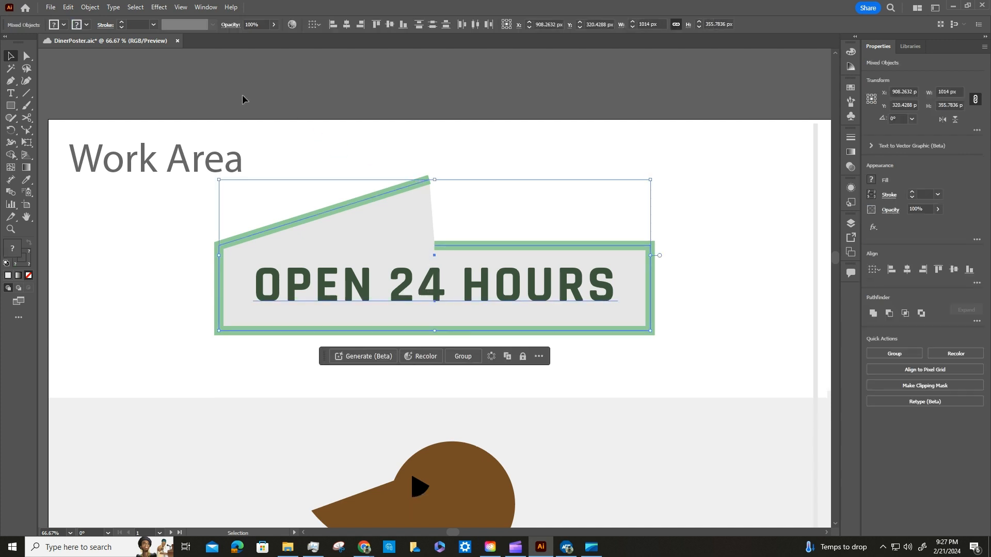
click(90, 7)
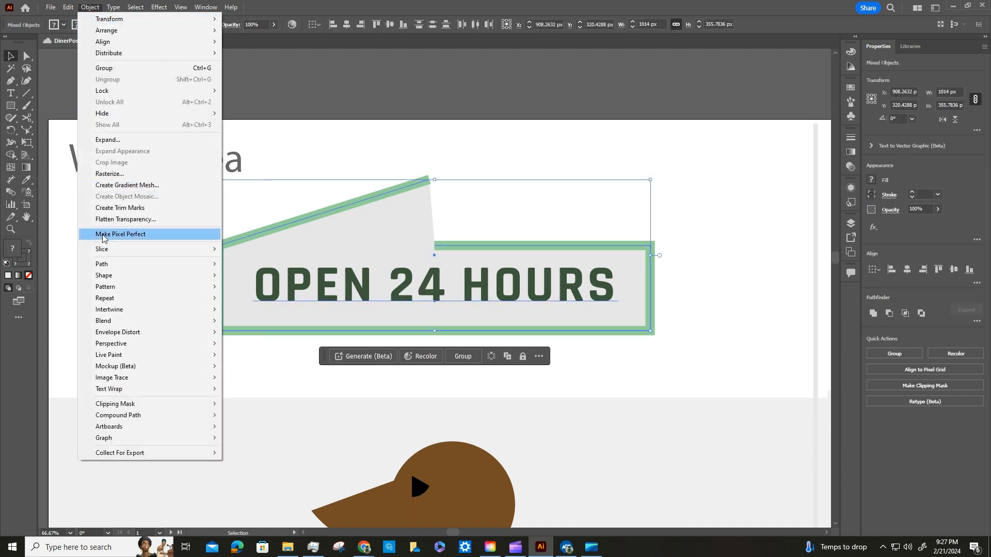
mouse_move(129, 266)
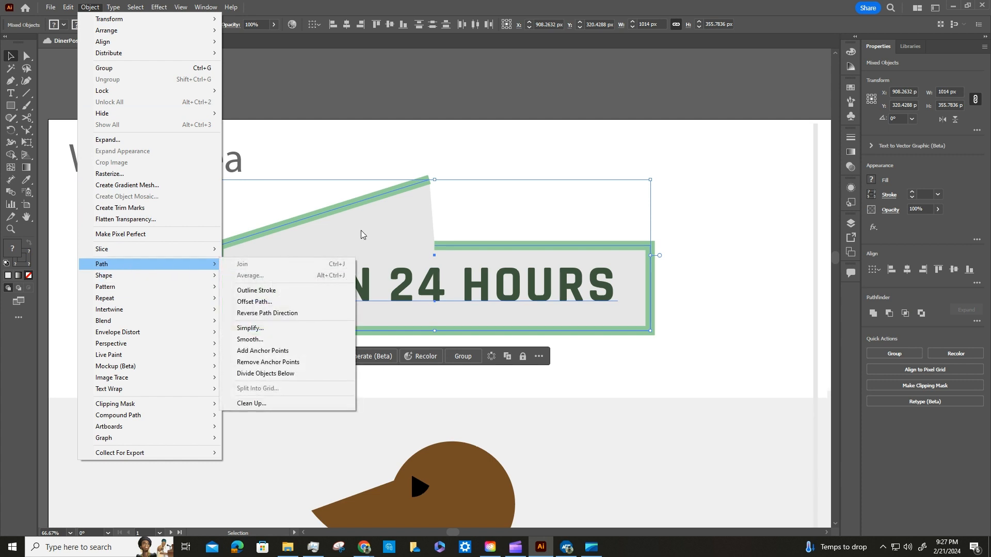
click(412, 120)
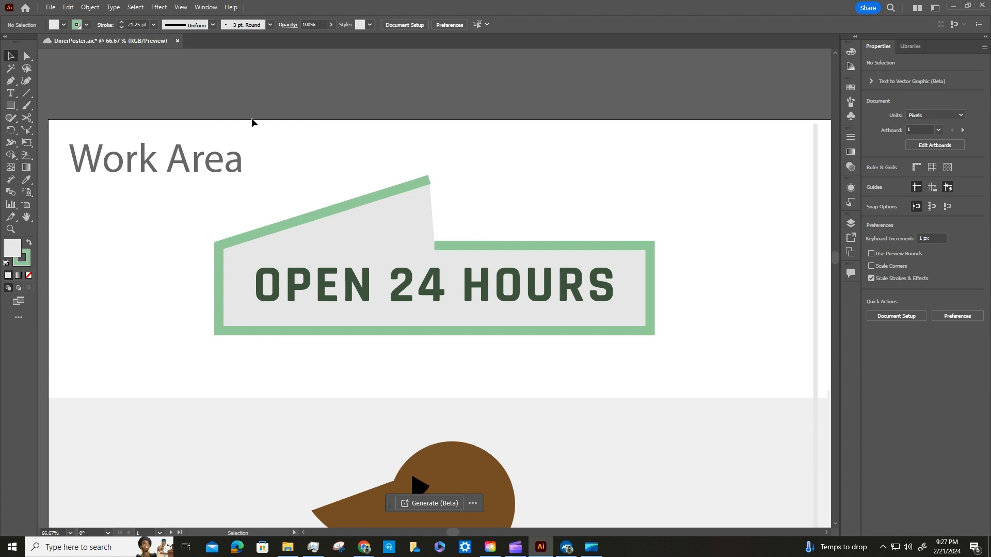
Select only the sign's open green-outlined path and join its two endpoints.
click(369, 245)
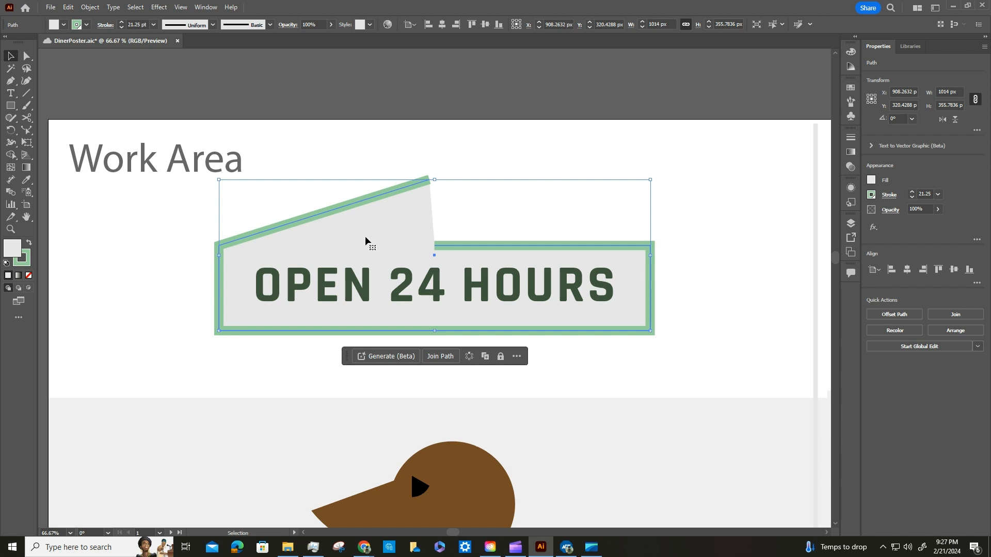
click(91, 11)
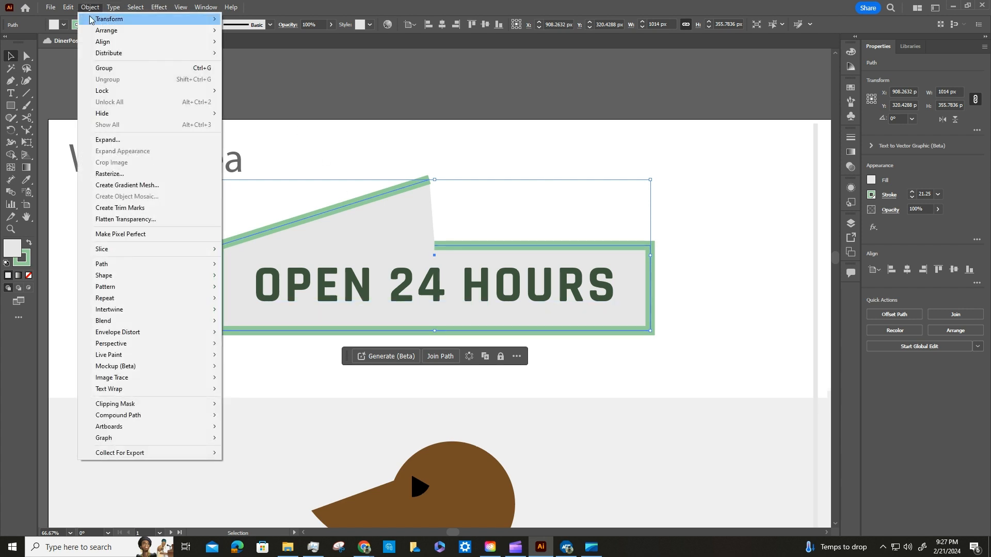
mouse_move(150, 263)
click(247, 264)
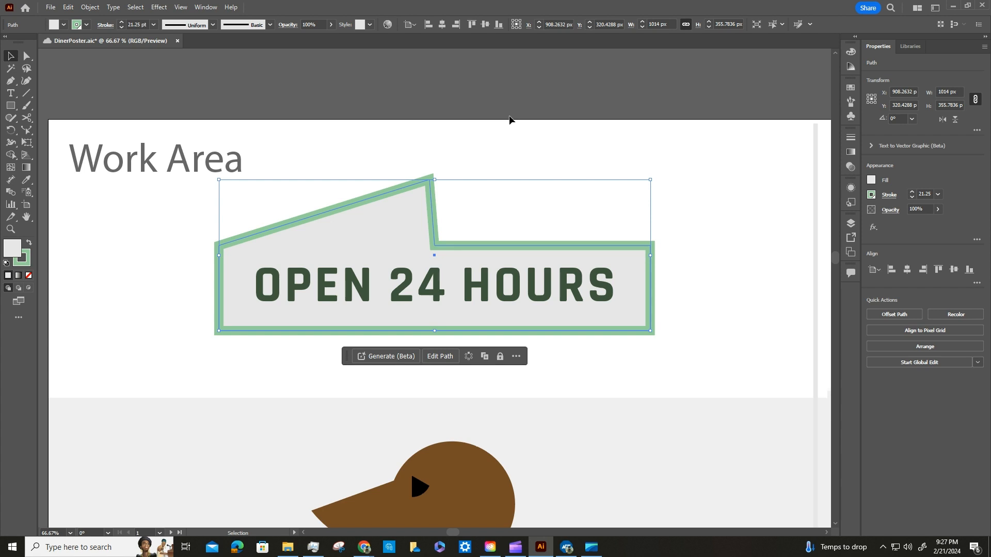
Group the closed sign shape with the OPEN 24 HOURS text and deselect everything.
shift+click(363, 285)
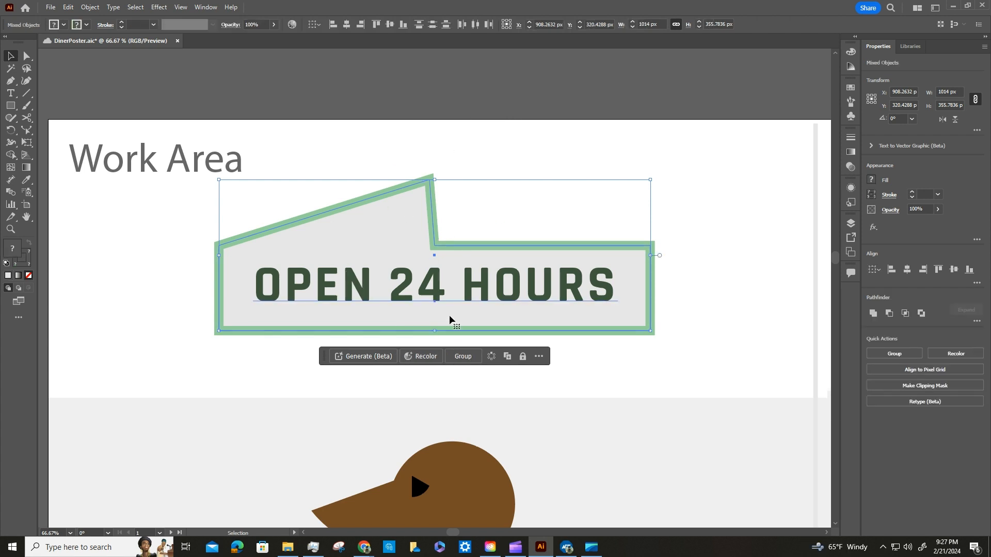
click(463, 356)
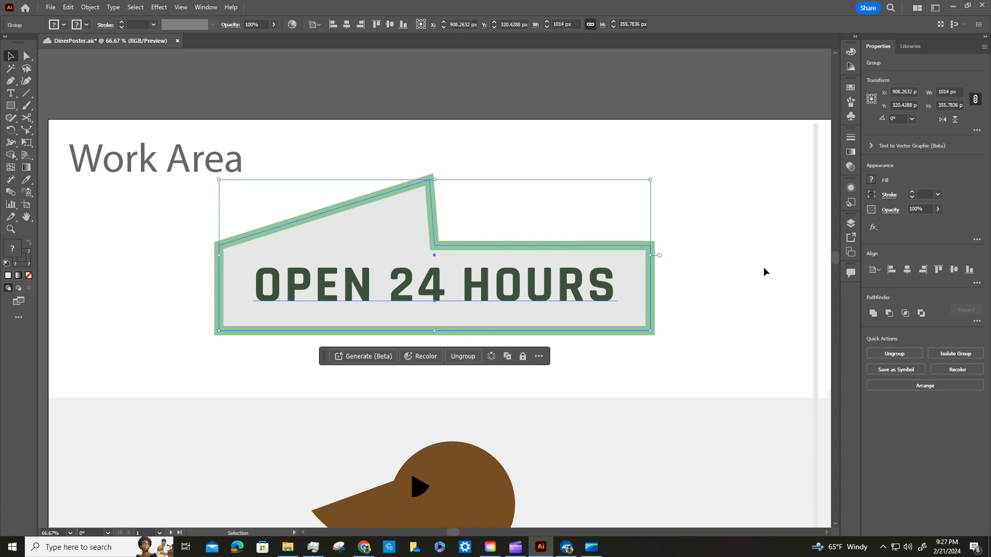
click(586, 105)
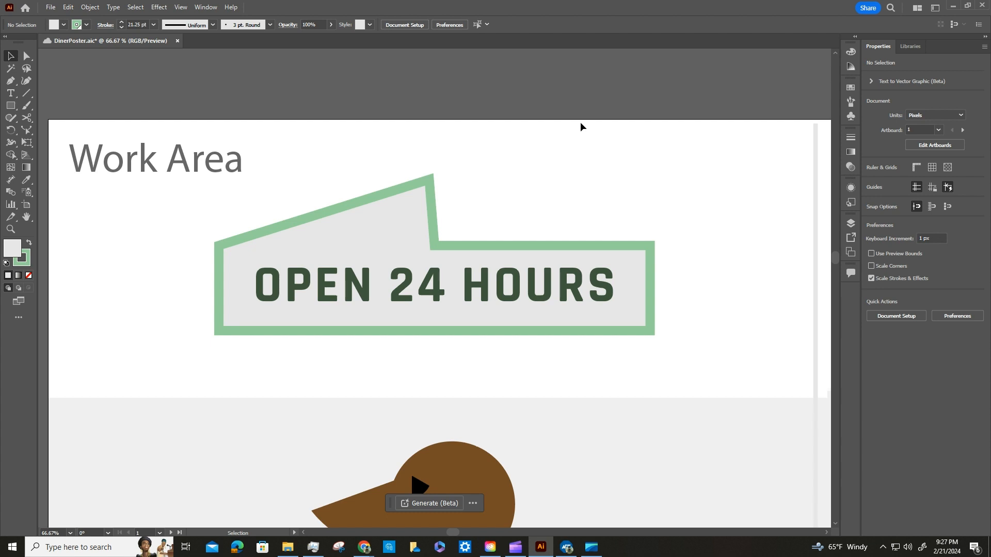
Undo the sign's grouping and the joining of its path.
click(427, 194)
key(a)
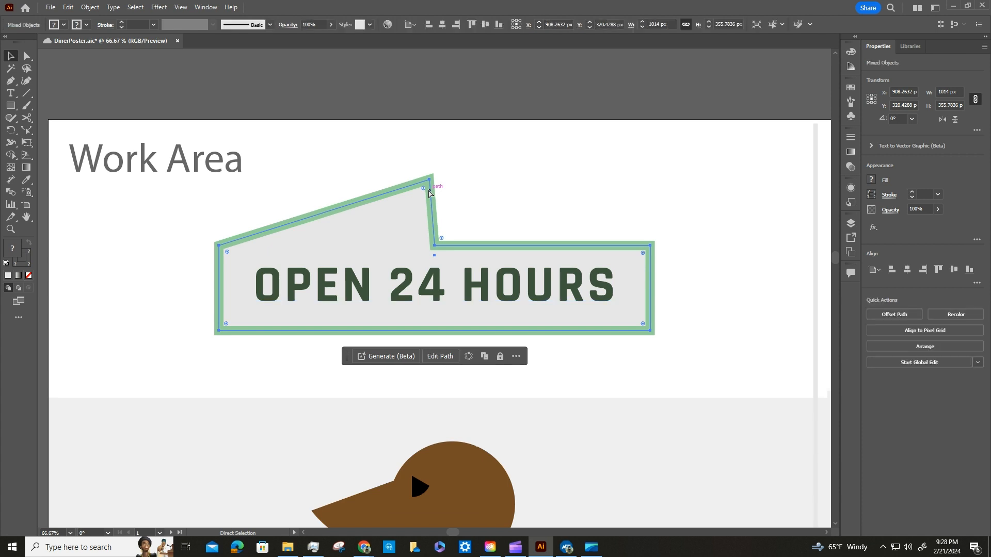
click(429, 193)
key(Delete)
key(v)
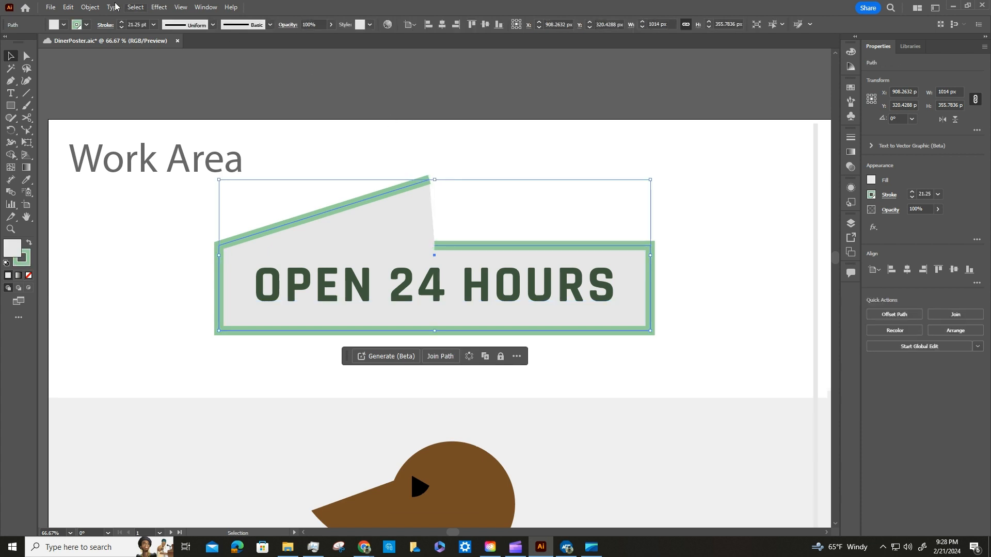
Join the open ends of the sign's path and group the closed shape with the OPEN 24 HOURS text.
click(90, 7)
mouse_move(121, 264)
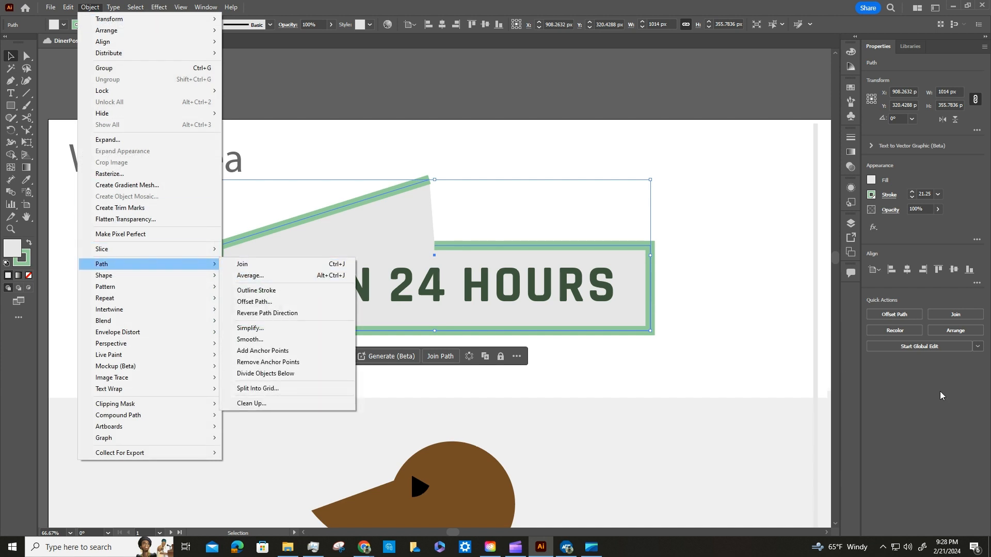
click(959, 314)
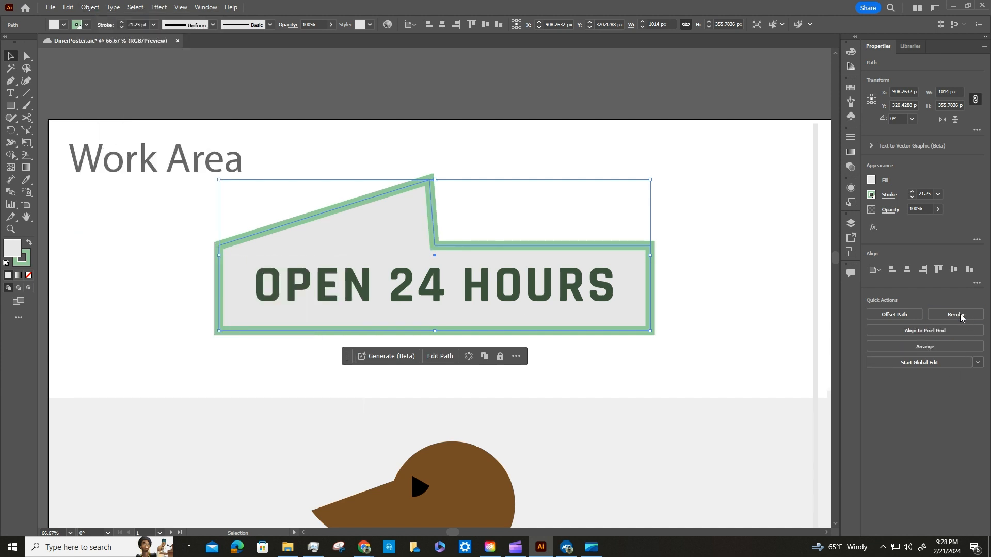
shift+click(408, 280)
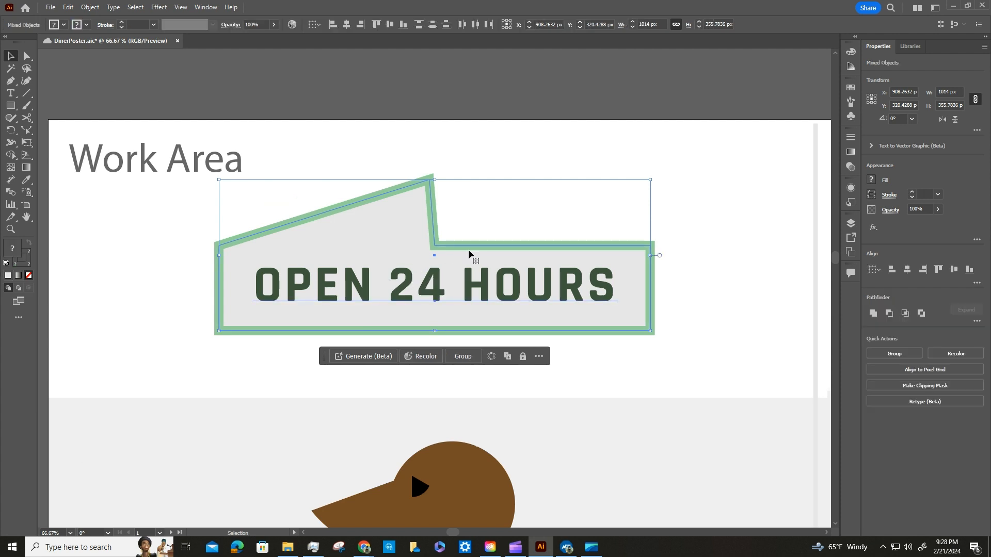
click(471, 355)
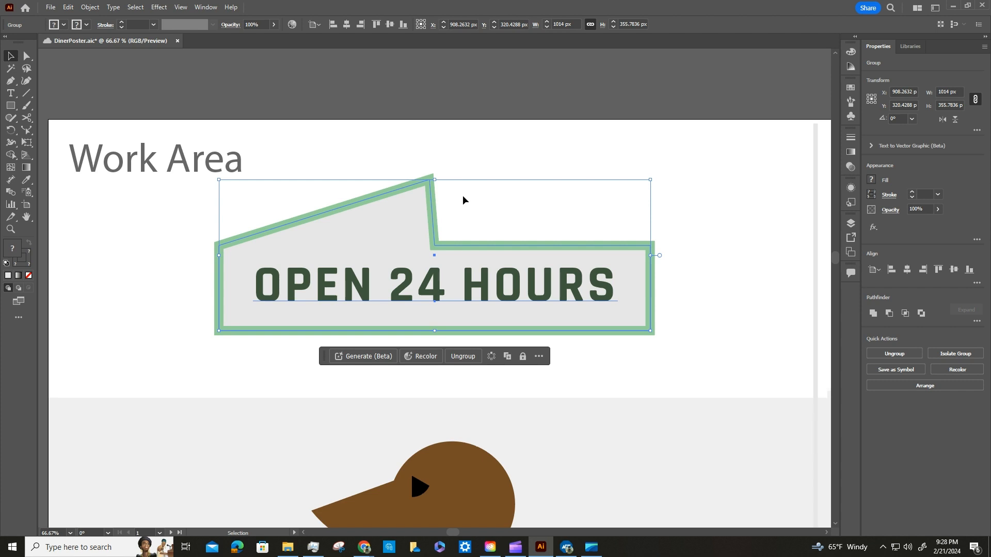
Cut a tip about 35 px wide and 44 px high off the brown head's pointed snout with the Knife tool.
scroll(426, 211, down, 5)
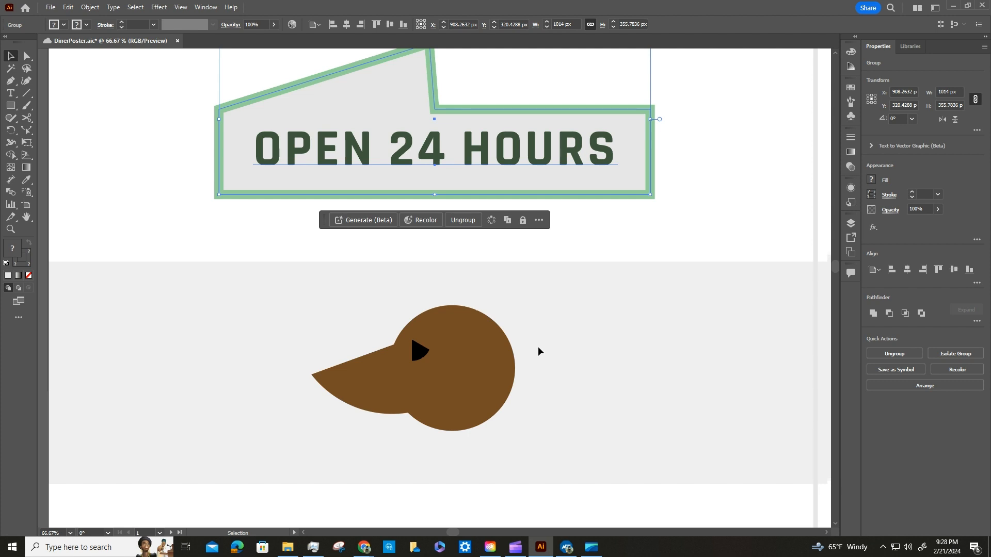
click(26, 119)
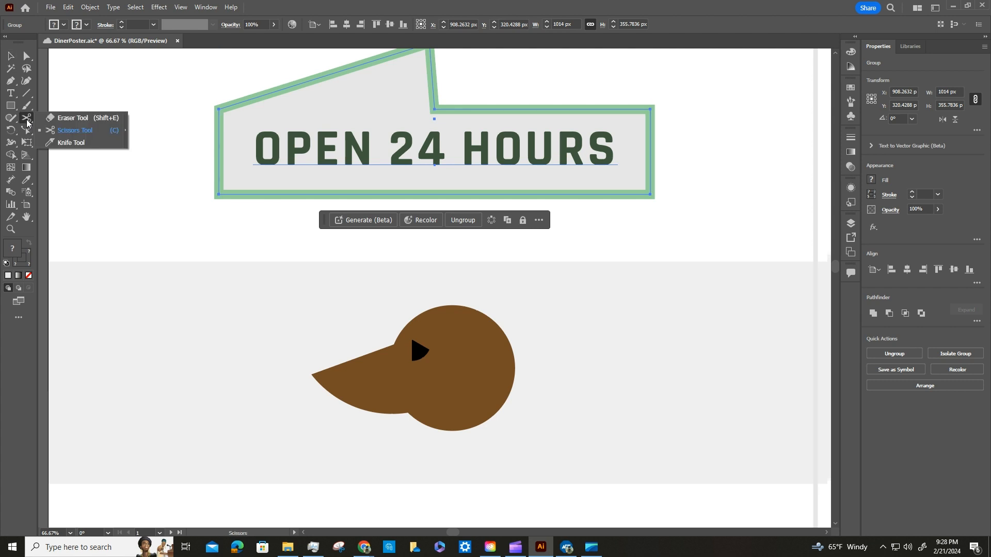
click(70, 141)
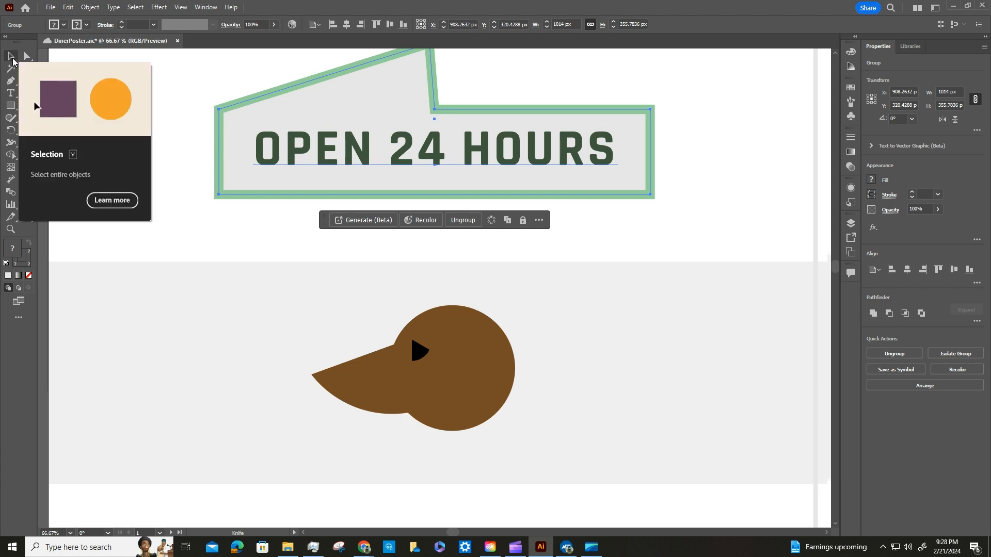
click(12, 60)
click(354, 385)
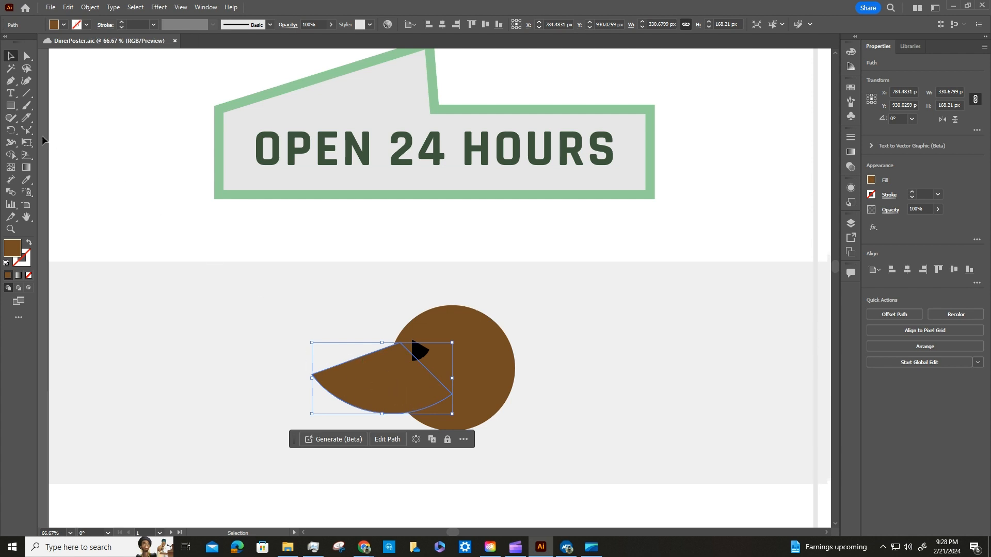
click(26, 117)
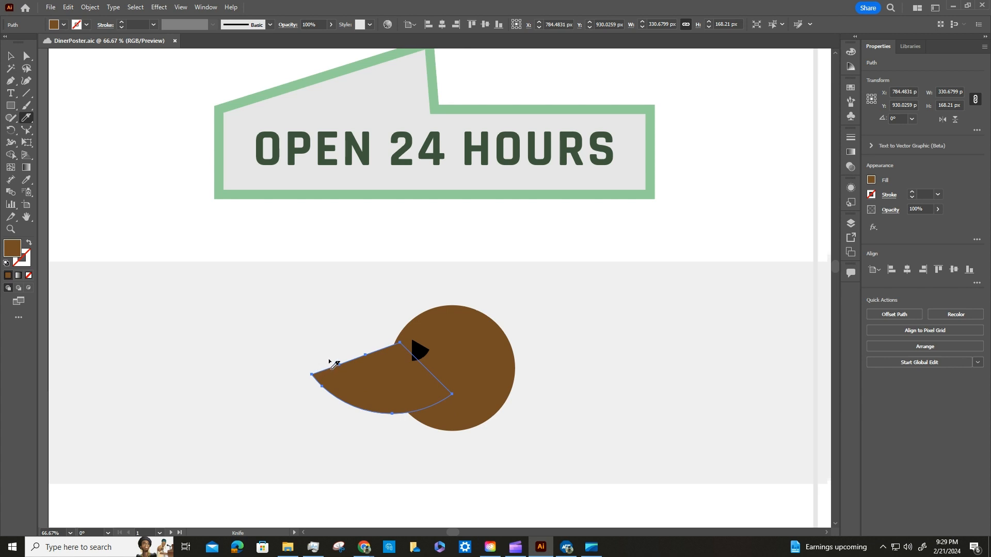
drag(327, 357, 322, 407)
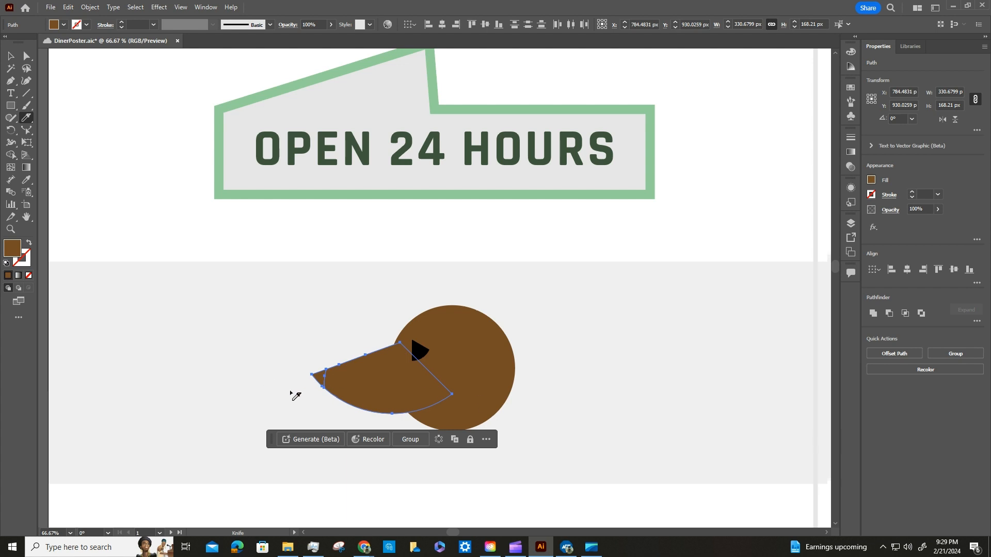
Fill the small cut-off tip of the snout with black to make the nose, and deselect it.
click(10, 56)
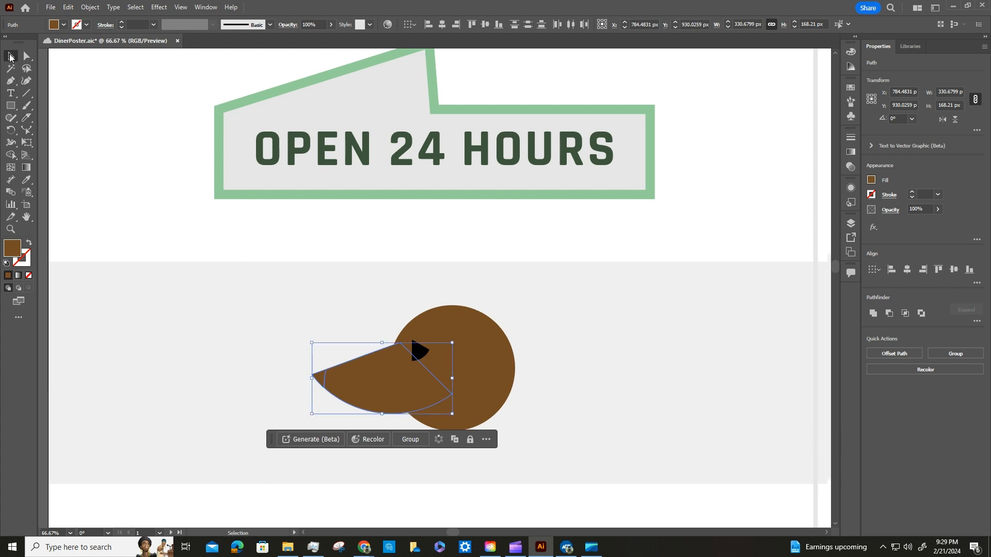
click(241, 287)
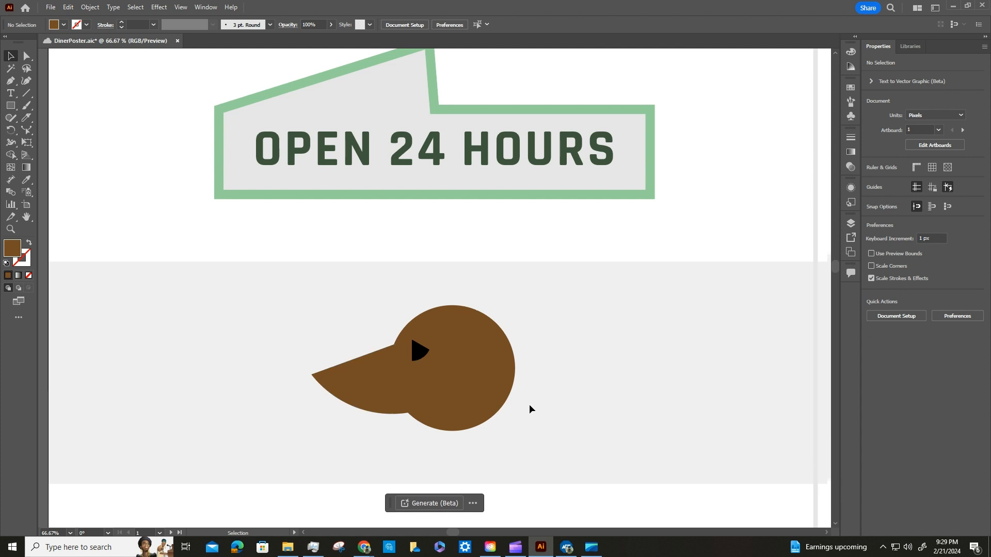
click(317, 379)
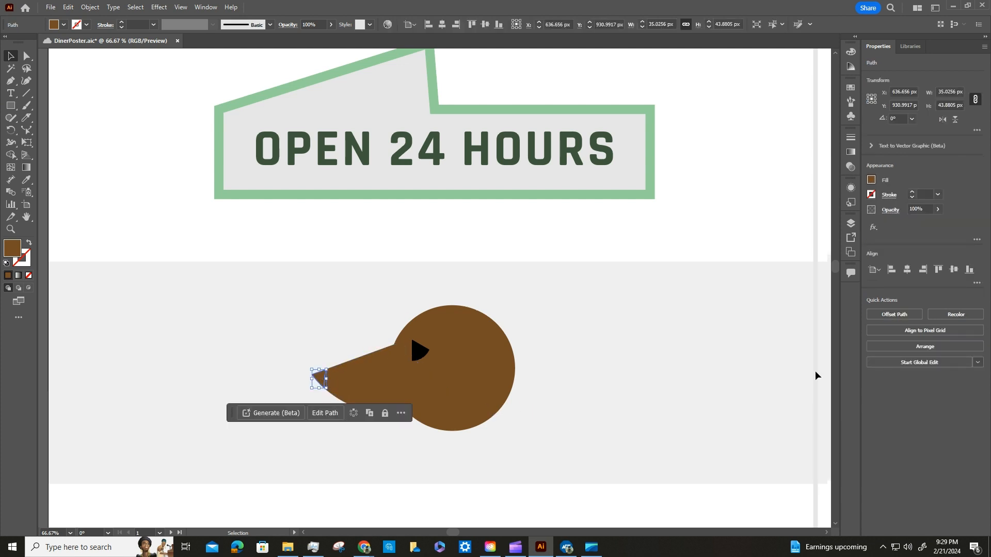
click(871, 180)
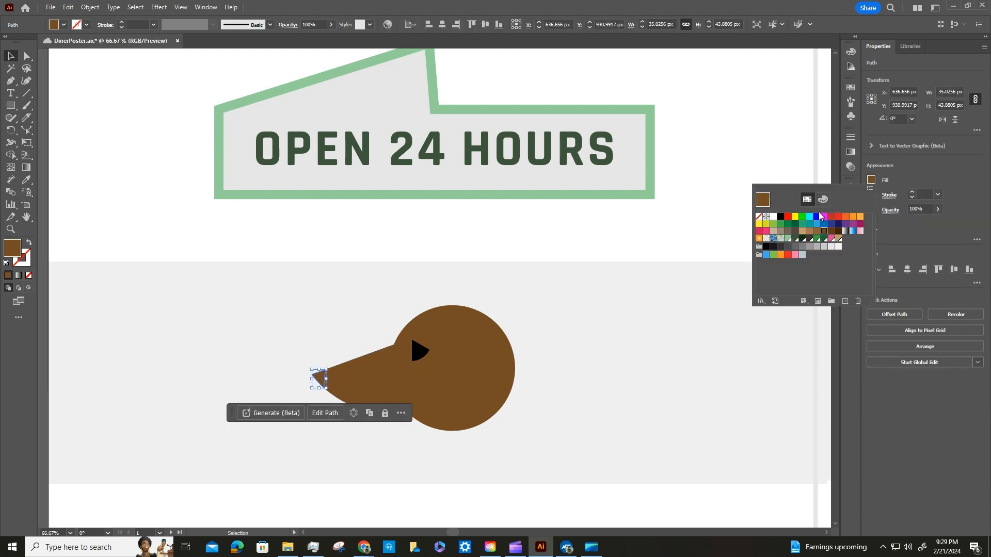
click(781, 217)
click(628, 349)
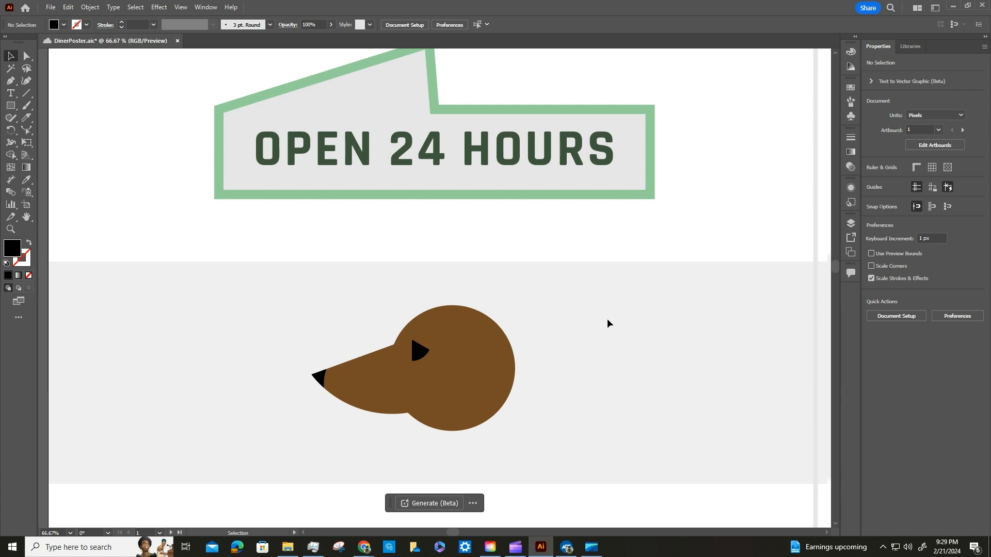
Cut the remaining snout in a straight line from the nose's upper corner to its lower back corner with the Knife tool.
click(344, 379)
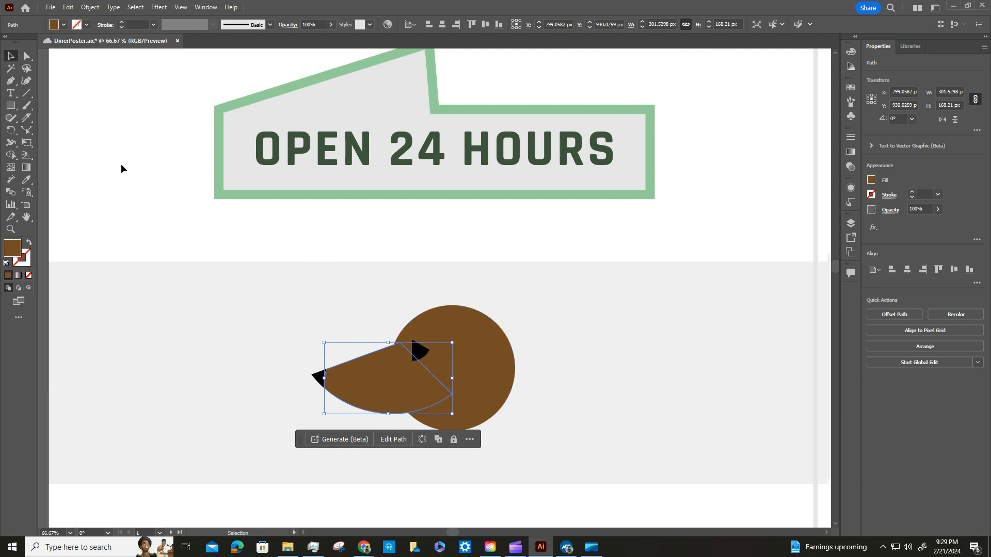
click(26, 119)
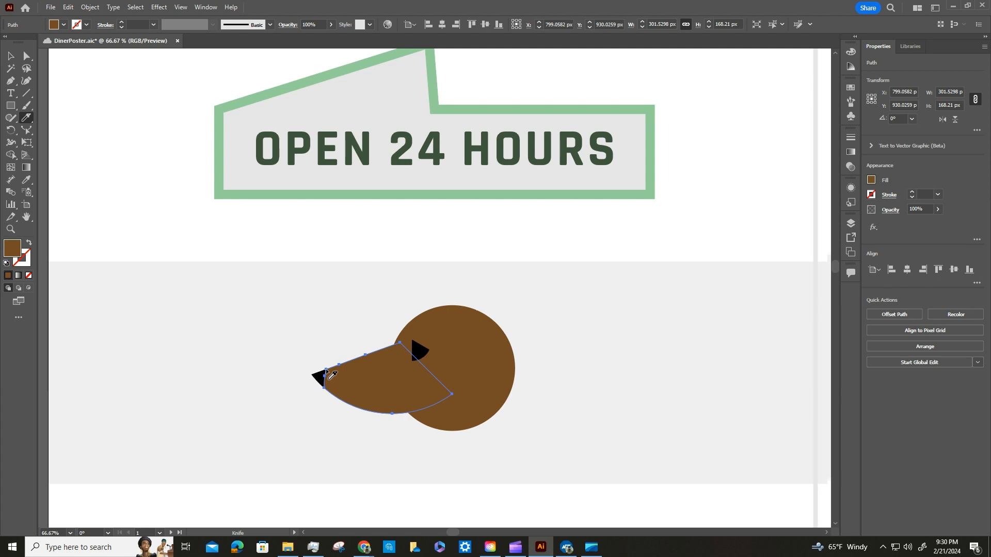
key(Caps_Lock)
drag(327, 370, 452, 394)
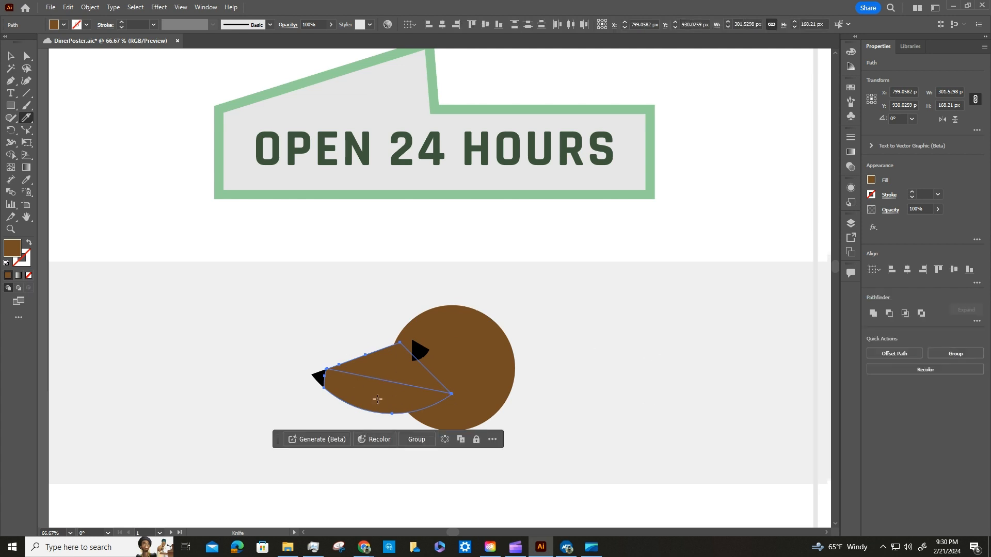
Fill the lower piece of the cut snout with the light tan swatch and deselect it.
click(10, 55)
click(170, 391)
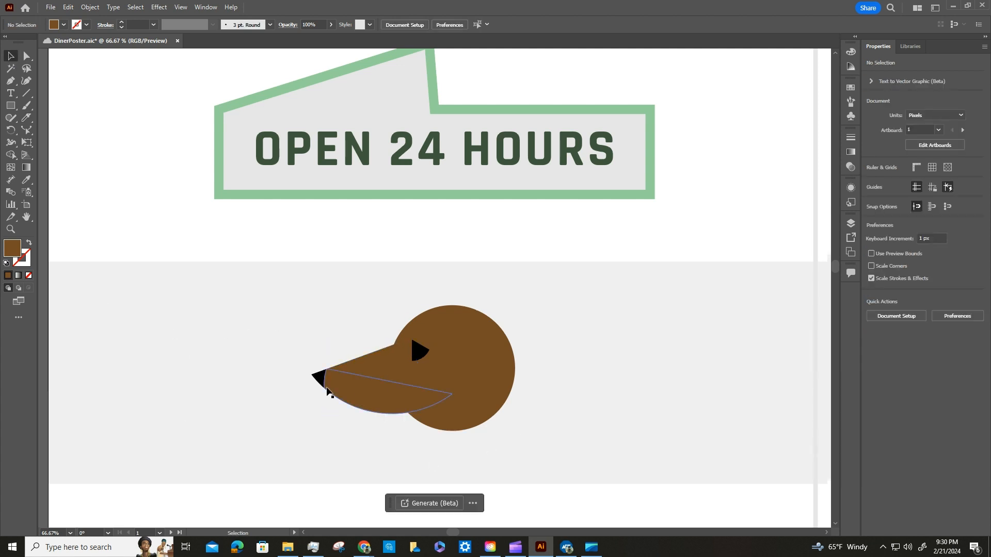
click(391, 383)
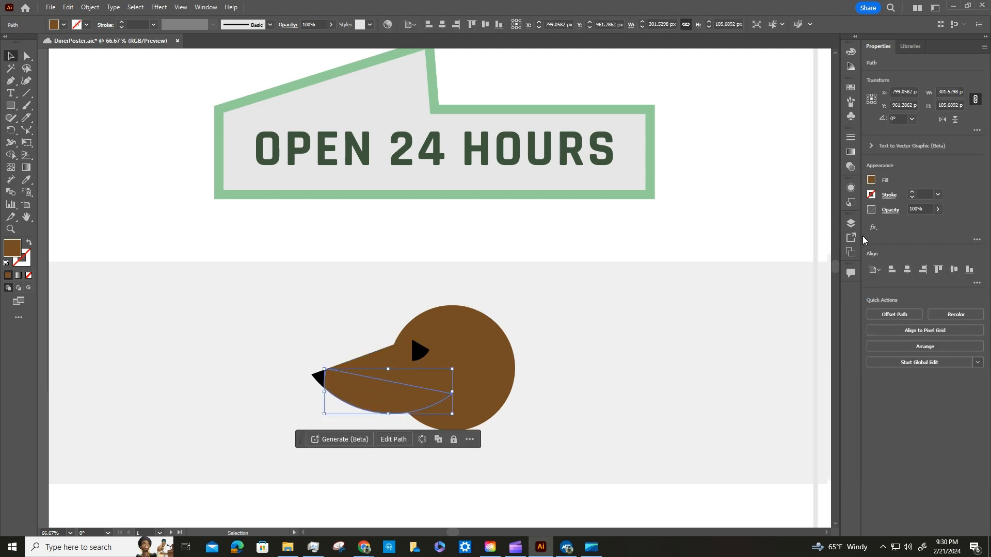
click(871, 180)
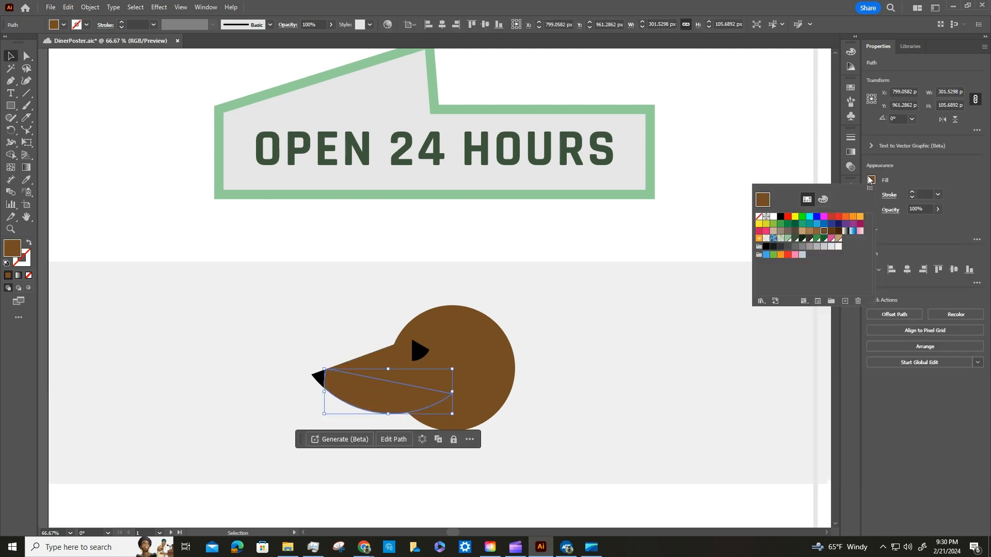
click(838, 239)
click(624, 372)
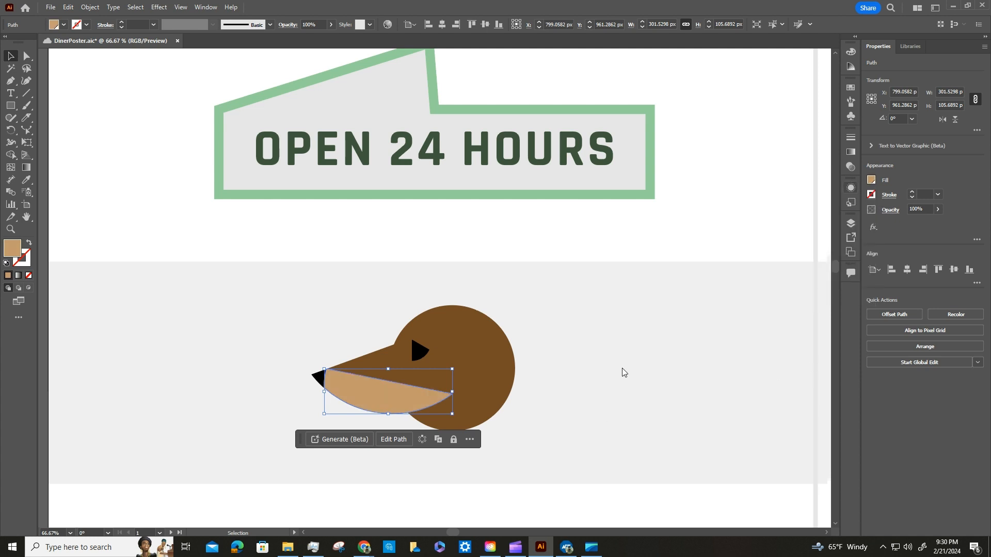
click(622, 371)
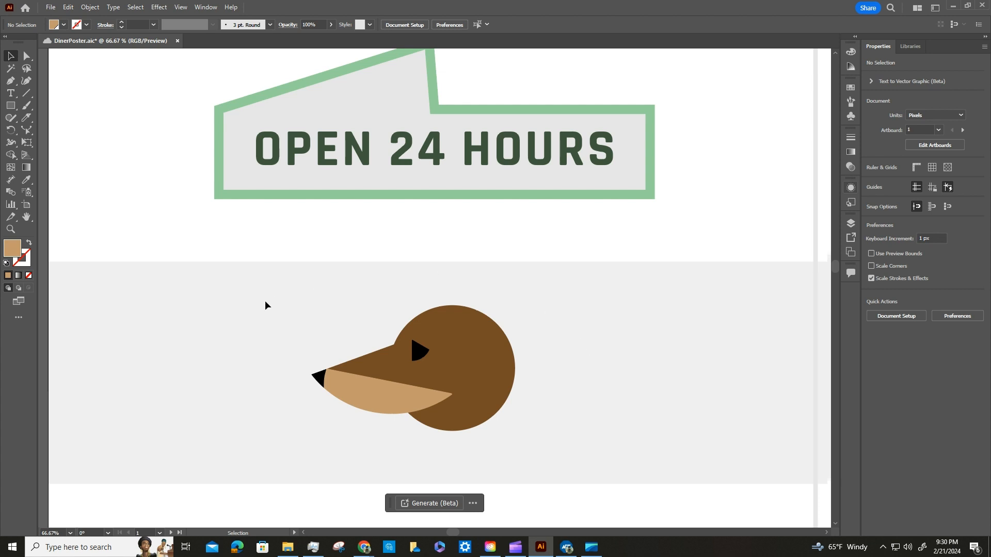
Group all the pieces of the dog's head and deselect the group.
drag(261, 269, 562, 455)
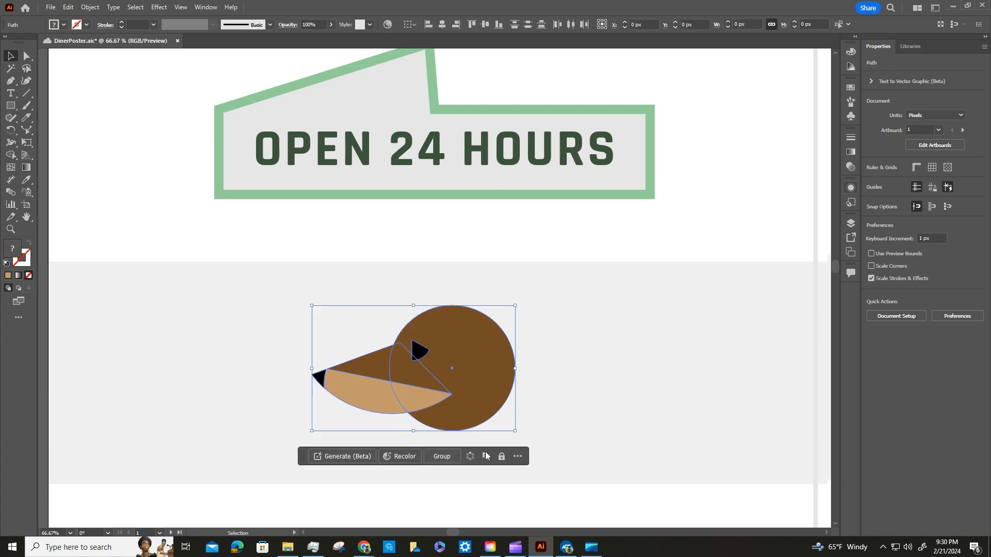
click(447, 457)
click(559, 383)
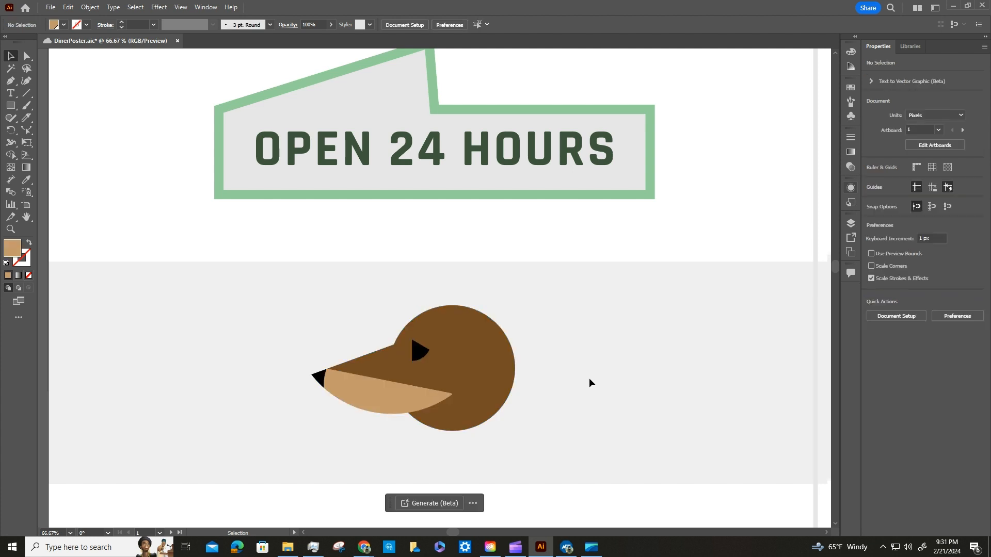
Select the dark brown rectangle below the dog's head and activate the Eraser tool for it.
scroll(576, 370, down, 5)
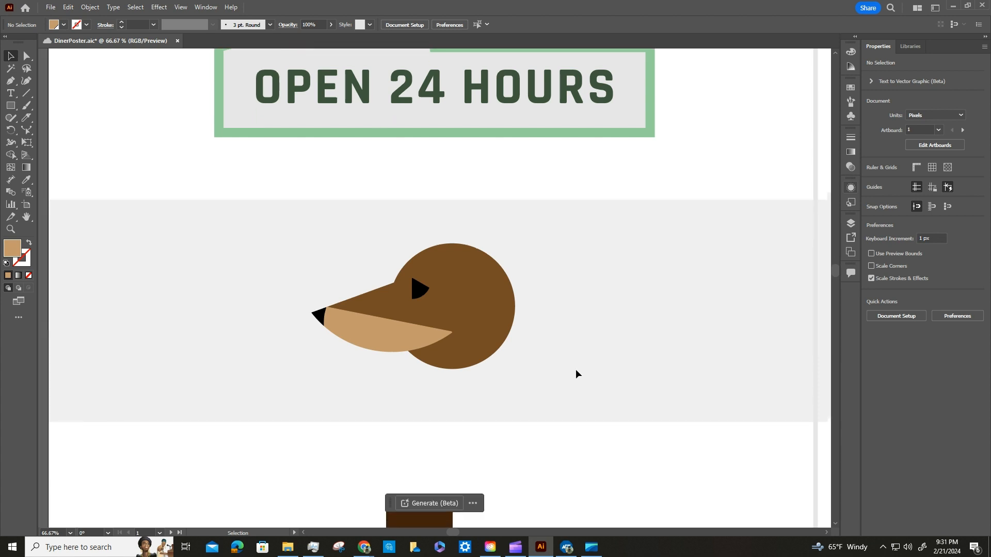
scroll(576, 371, down, 1)
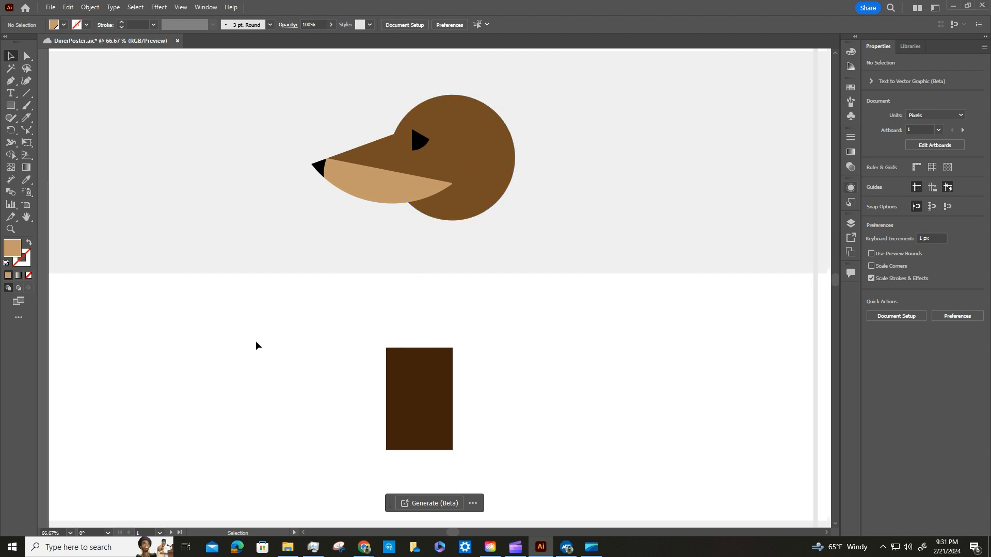
click(27, 118)
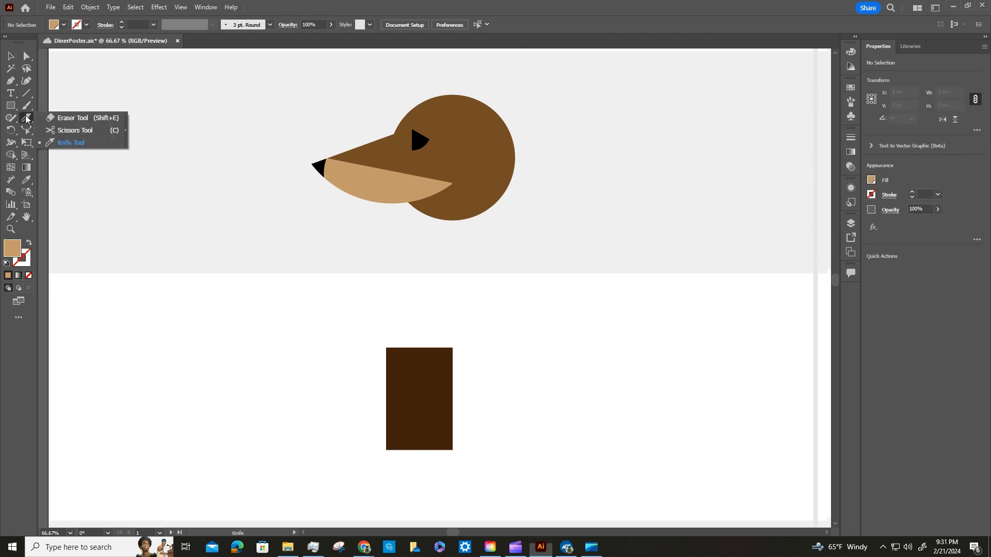
click(79, 118)
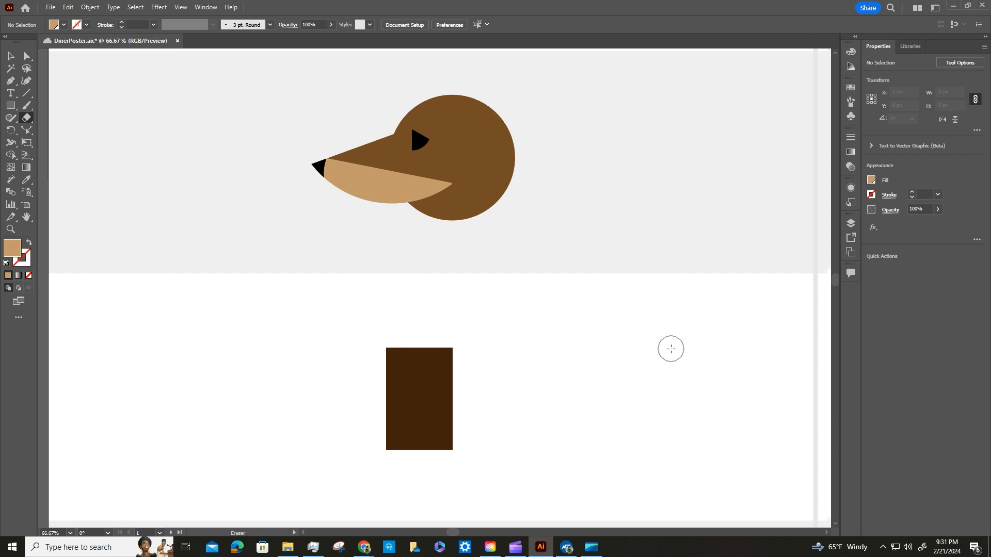
click(12, 57)
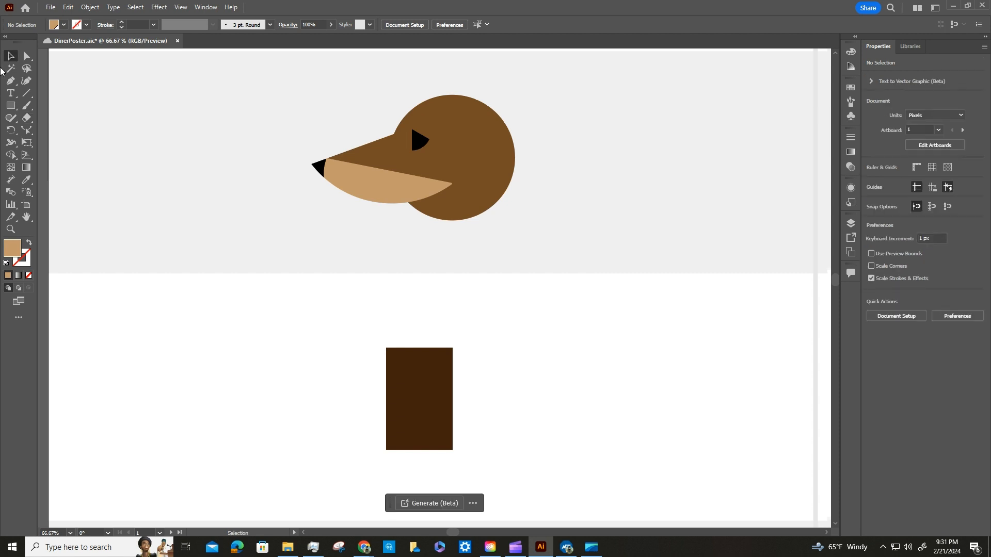
click(413, 395)
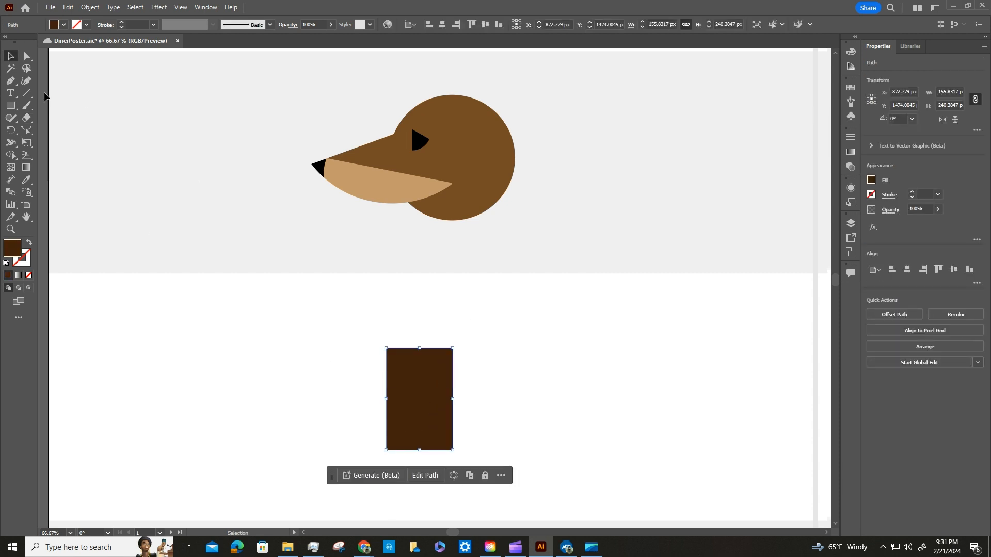
click(26, 117)
Try a curved eraser stroke diagonally through the dark brown rectangle and undo it.
mouse_move(349, 330)
mouse_down()
mouse_move(378, 328)
mouse_move(423, 379)
mouse_move(409, 478)
mouse_up()
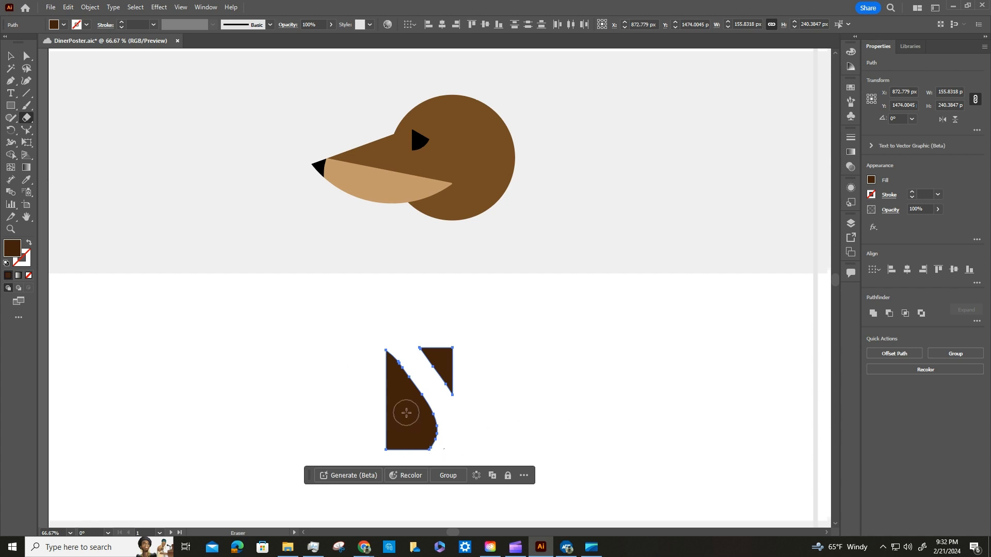
key(ctrl+z)
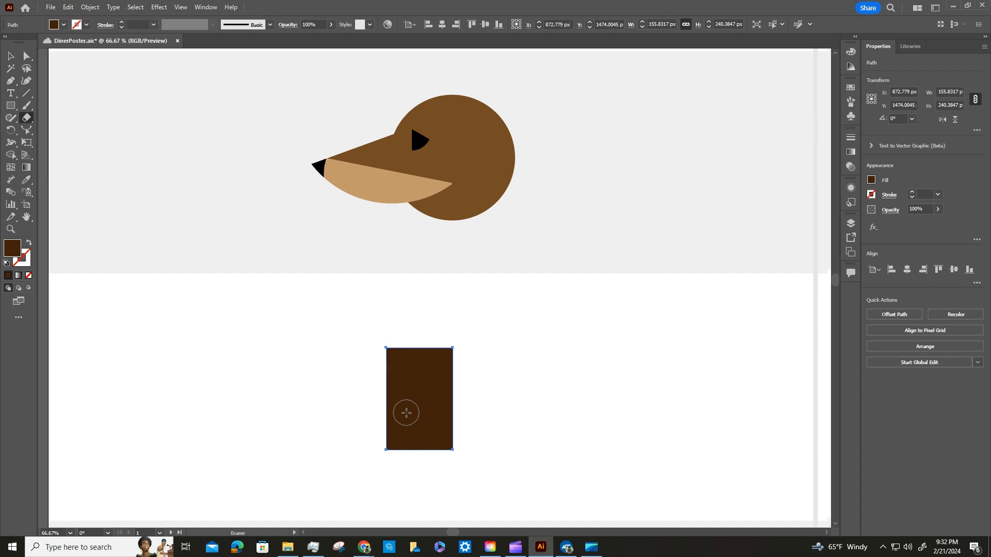
Accept a 60 pt eraser and erase the rectangle's right side into a rounded curve, leaving the shape about 140 px wide.
double_click(28, 120)
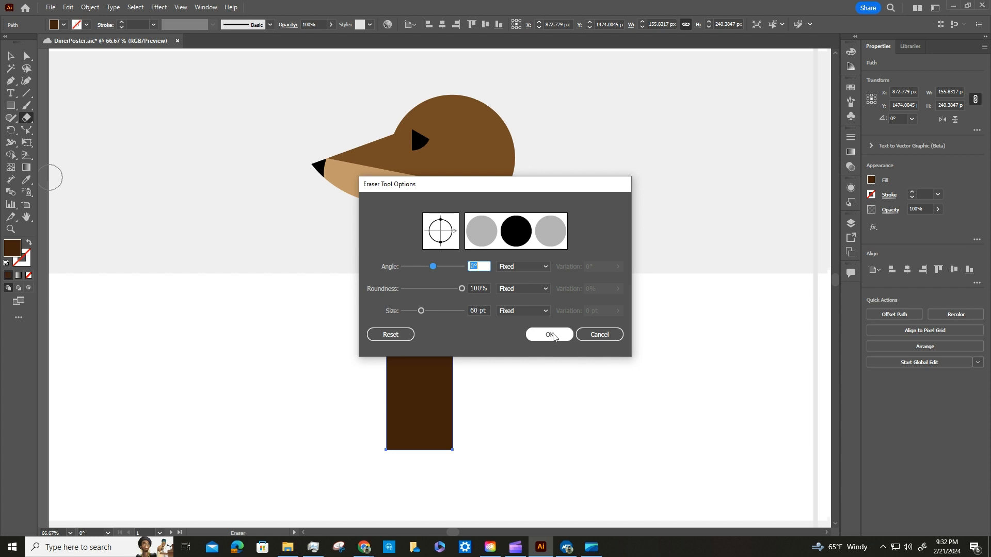
drag(480, 311, 459, 311)
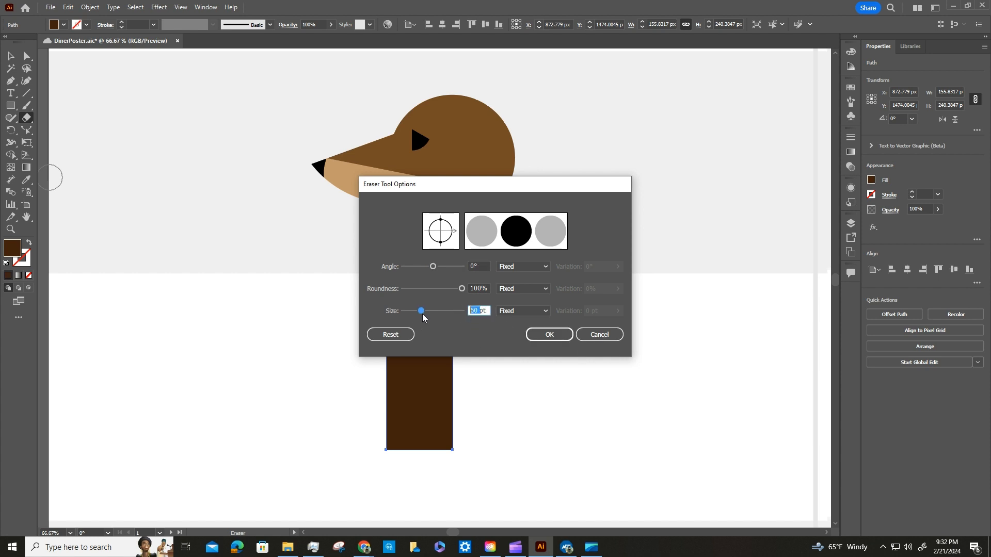
click(541, 339)
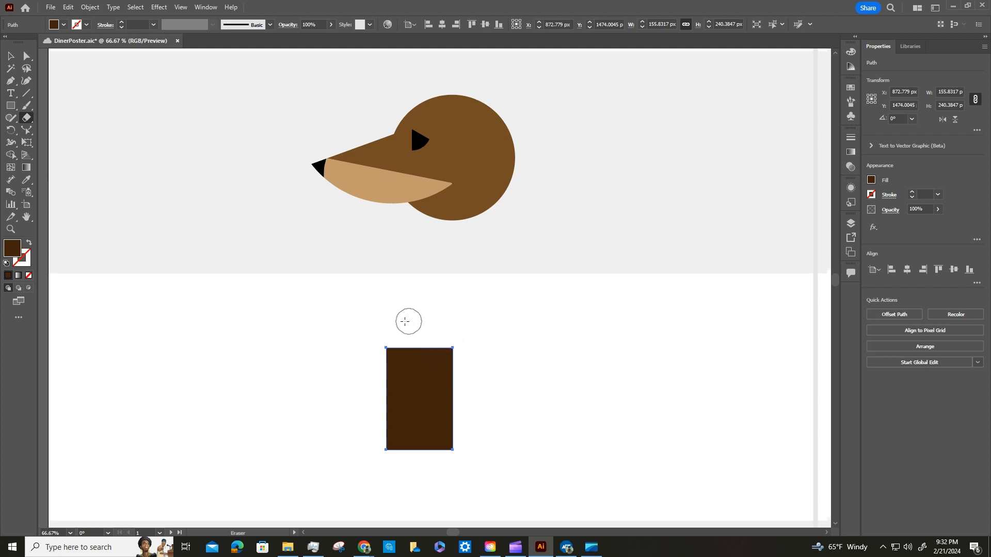
mouse_move(394, 333)
mouse_down()
mouse_move(450, 362)
mouse_move(455, 430)
mouse_move(425, 458)
mouse_move(358, 482)
mouse_up()
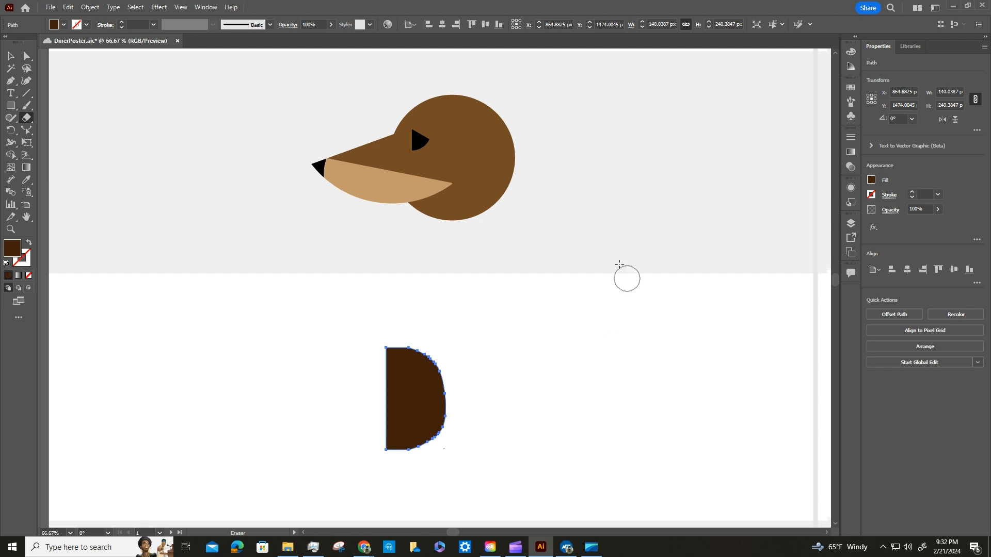
Round the dark brown shape's two left corners with their corner widgets, the upper one more than the lower, and deselect it.
click(27, 56)
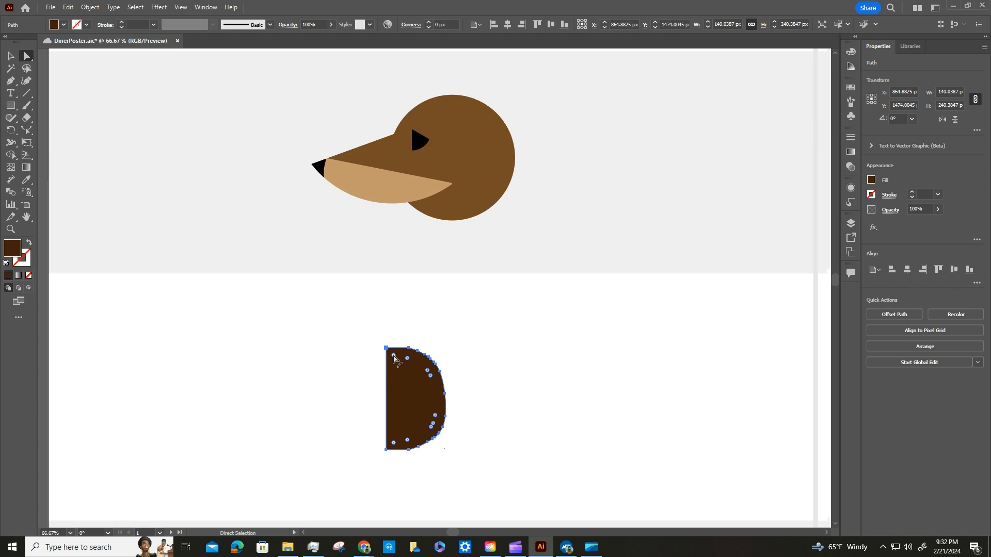
mouse_move(394, 356)
mouse_down()
mouse_move(410, 386)
mouse_move(398, 365)
mouse_up()
shift+click(407, 359)
drag(393, 444, 393, 434)
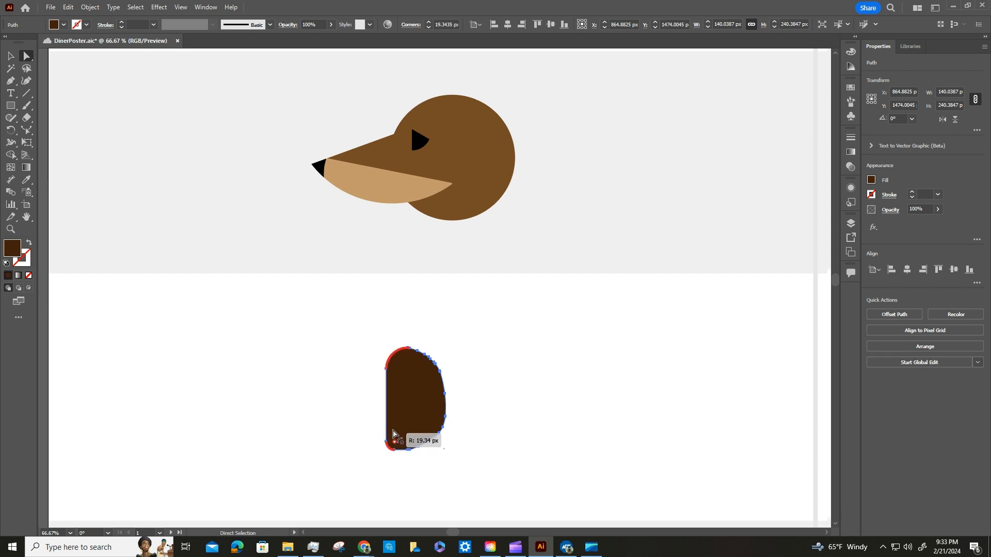
click(522, 395)
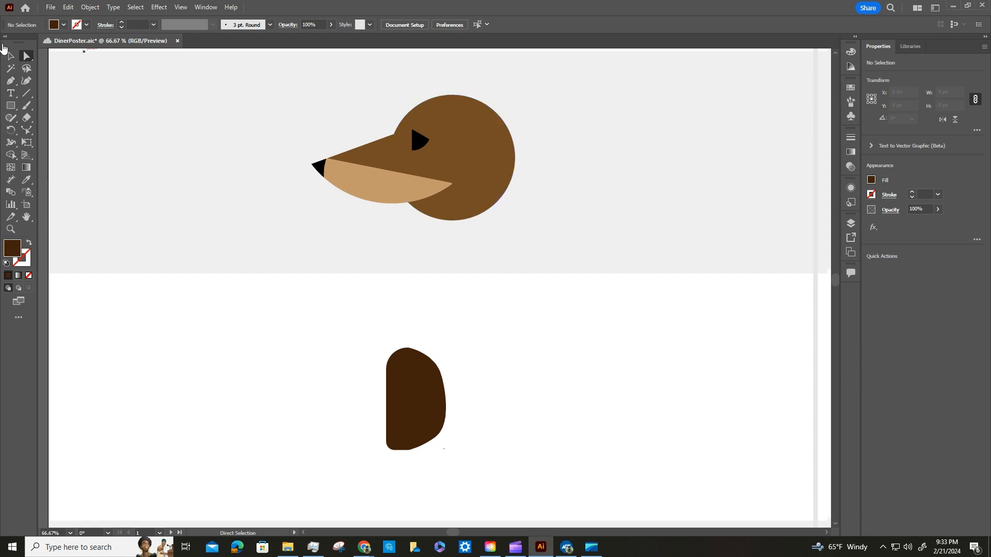
Rotate the dark brown ear shape clockwise and move it onto the back of the dog's head.
click(11, 56)
drag(420, 386, 498, 360)
drag(525, 317, 547, 361)
drag(511, 356, 501, 157)
click(553, 143)
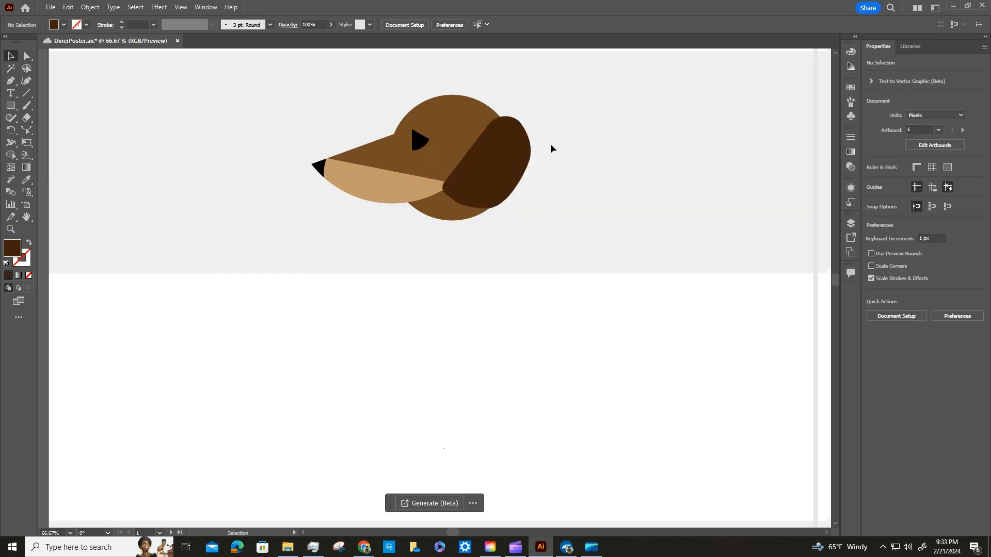
Turn the ear back to a clockwise tilt of about 16° and nudge it into place against the back of the head.
click(533, 148)
drag(549, 145, 535, 130)
drag(507, 162, 501, 158)
click(685, 198)
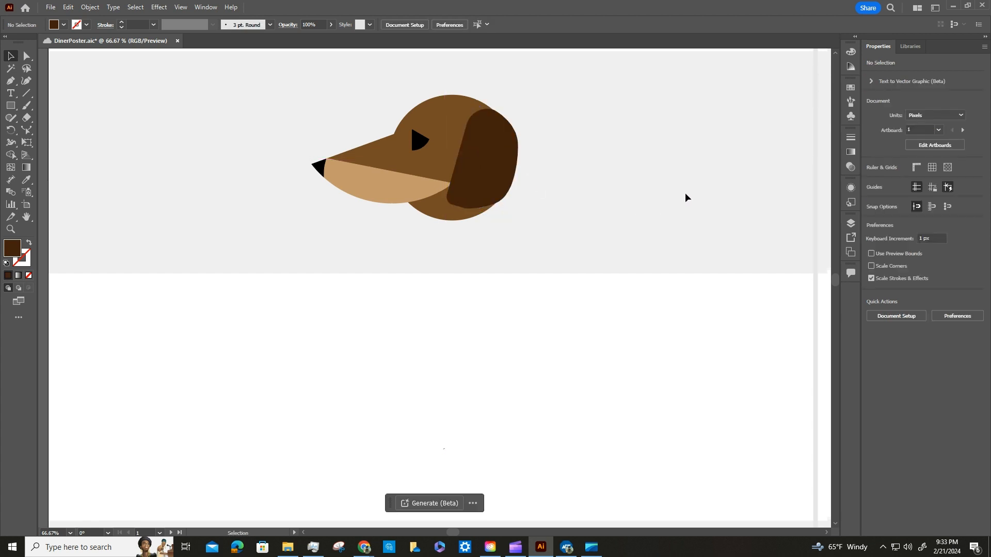
Group the ear with the dog's head and deselect everything.
drag(625, 263, 272, 75)
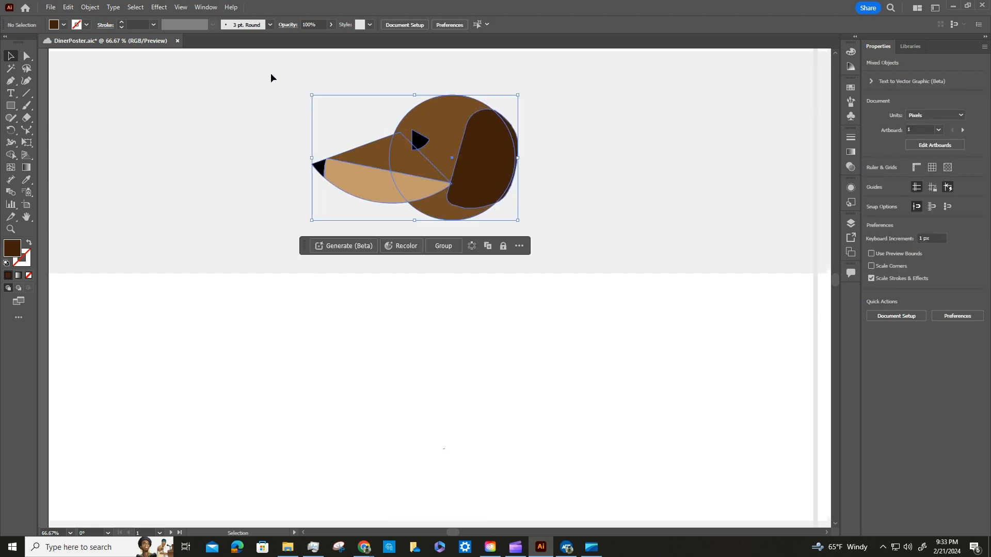
click(446, 244)
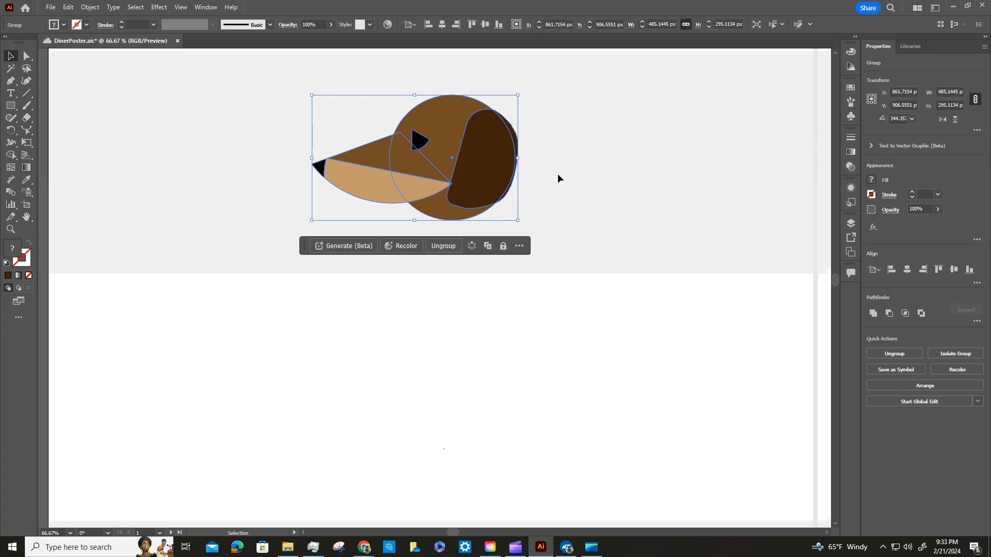
click(631, 197)
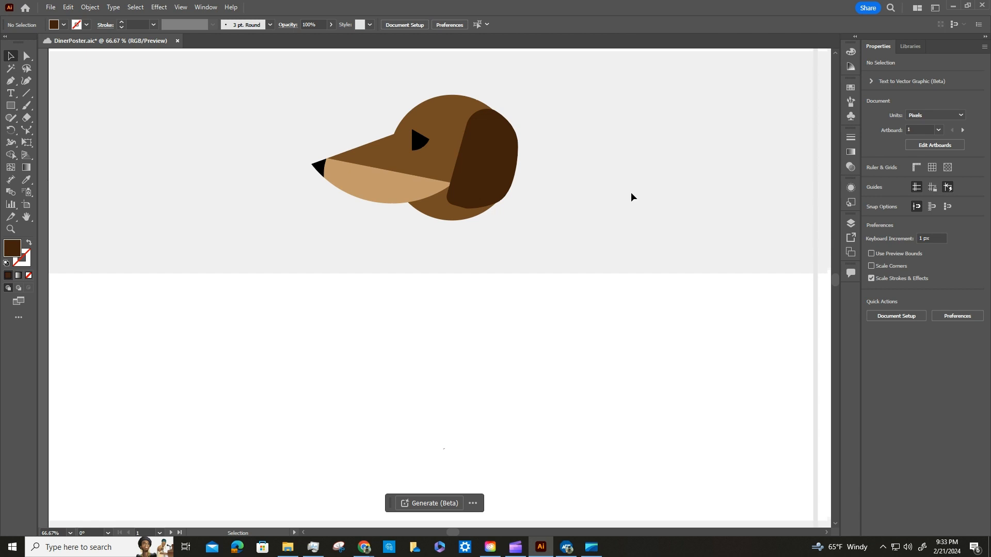
key(ctrl+equal)
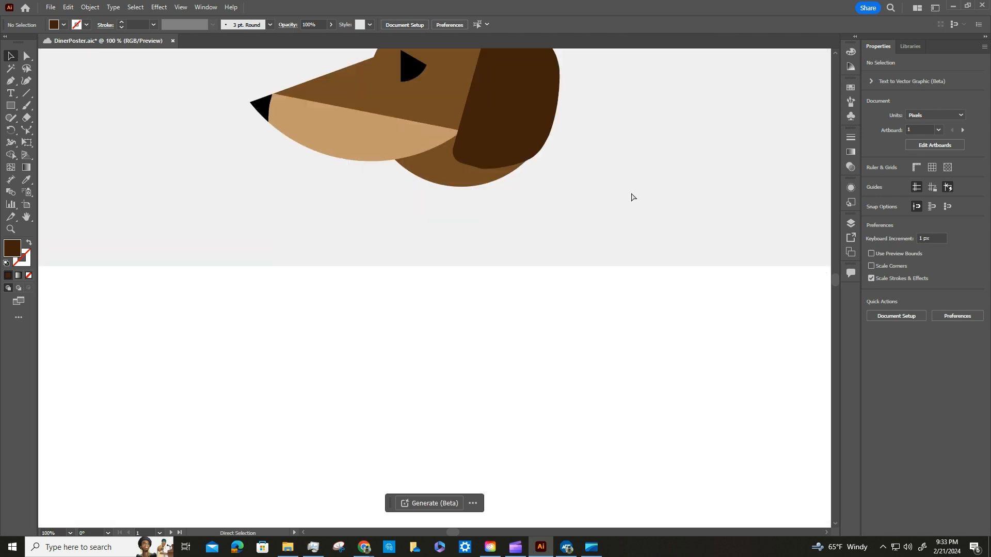
Save the poster document with the finished dog head.
key(ctrl+minus)
key(ctrl+minus)
key(ctrl+minus)
key(ctrl+minus)
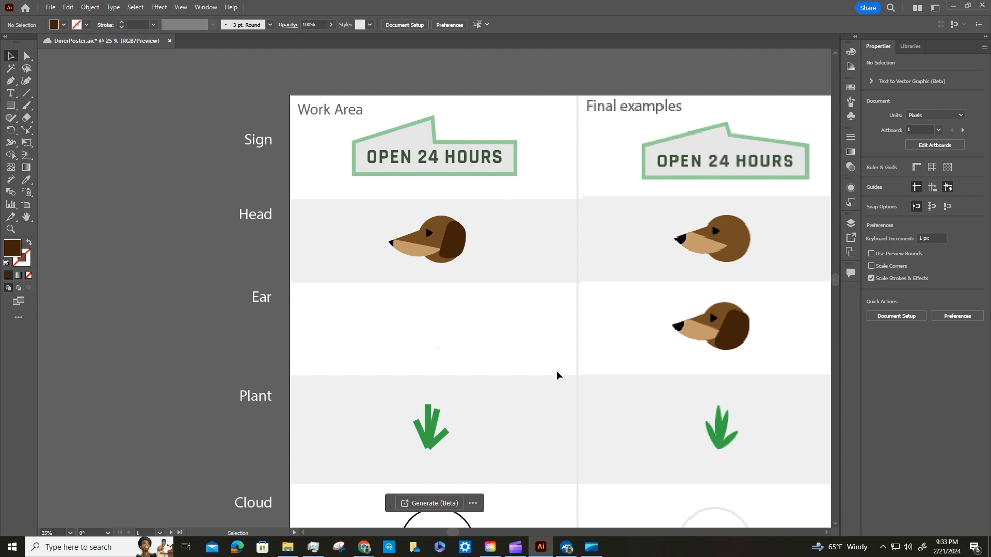
click(53, 7)
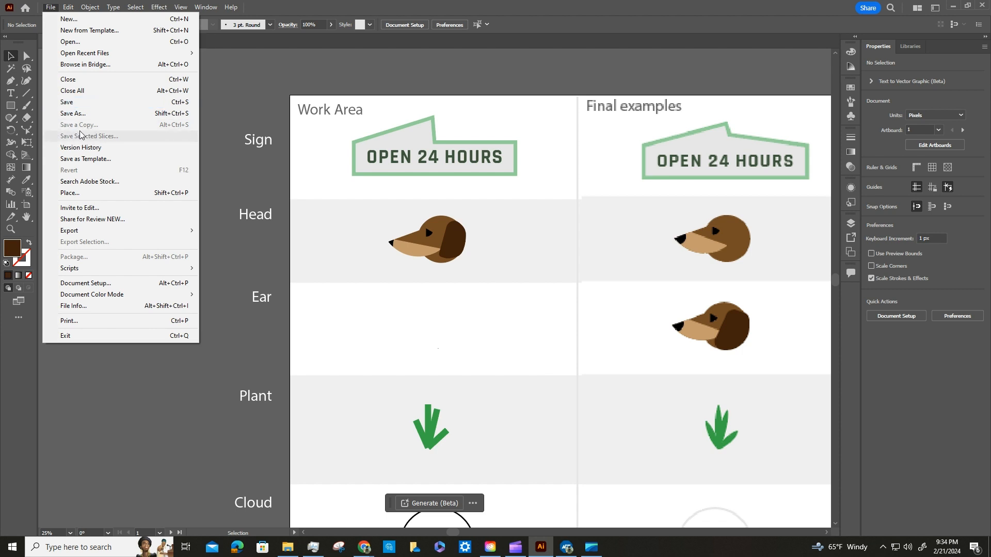
click(64, 102)
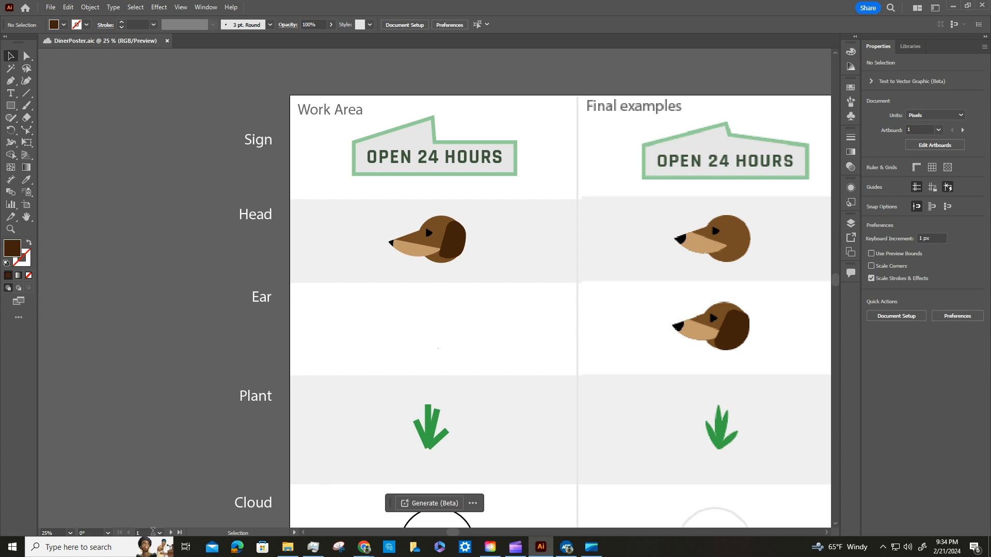
Go to the 3 Poster artboard and select the larger dark green circle in front of the diner.
click(159, 533)
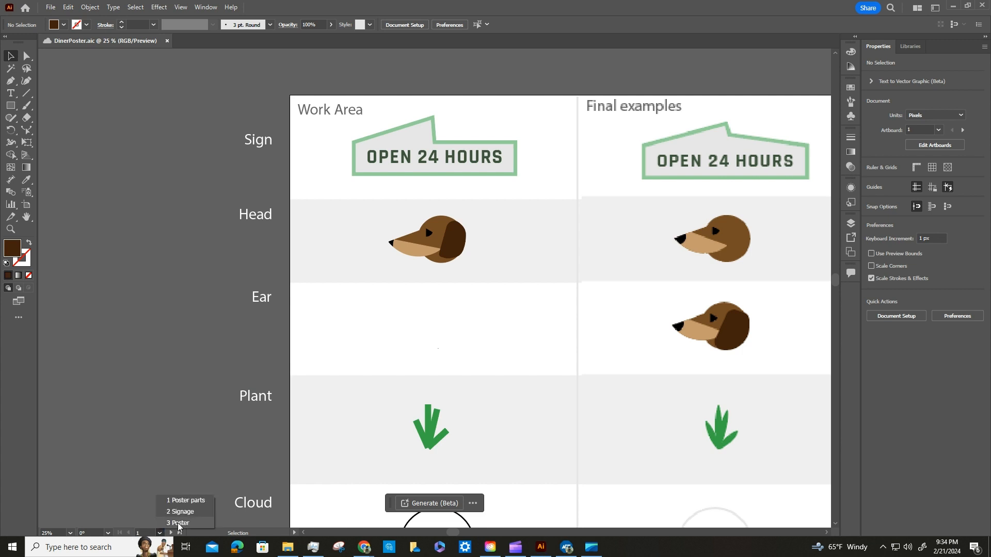
click(178, 522)
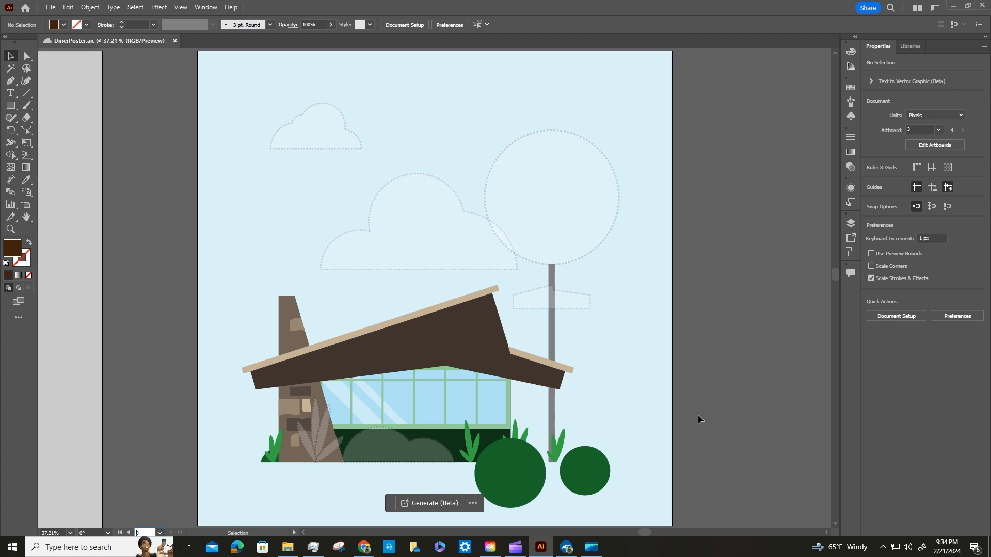
click(530, 478)
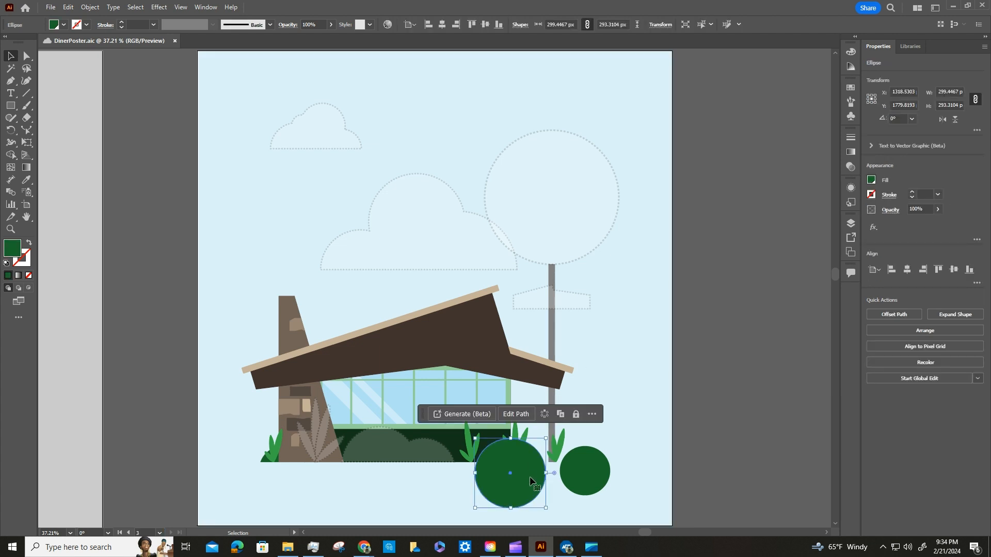
key(a)
key(ctrl+equal)
key(ctrl+equal)
key(ctrl+equal)
key(ctrl+equal)
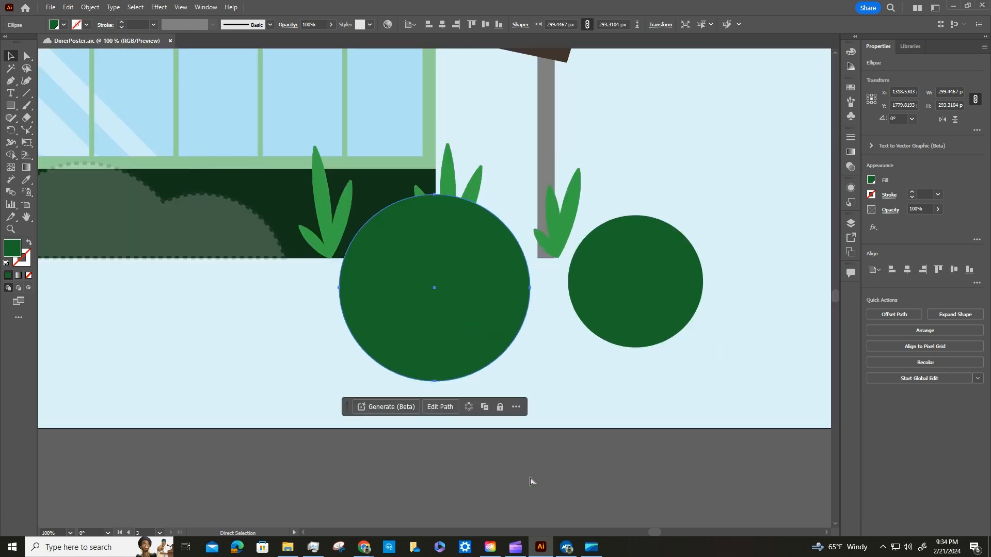
key(v)
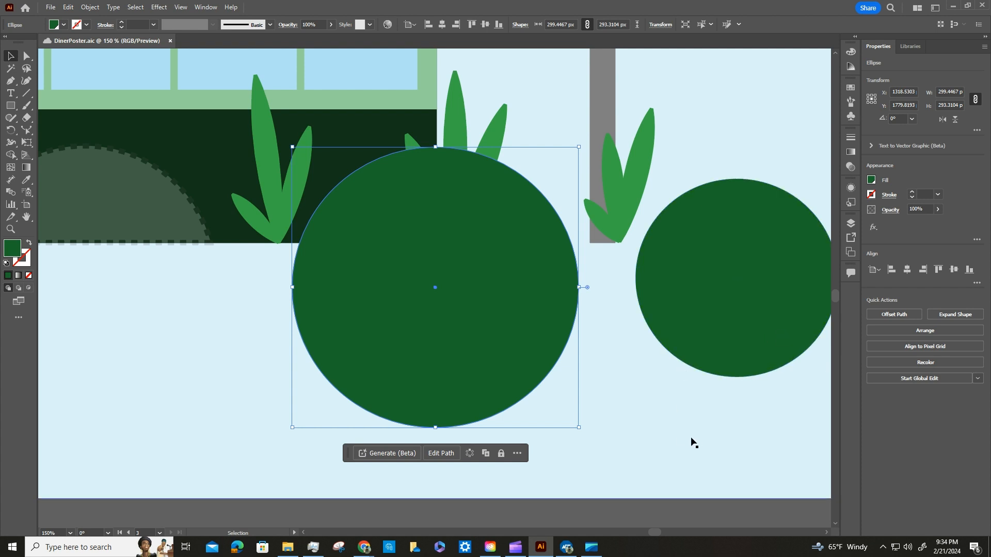
key(space)
drag(630, 423, 524, 415)
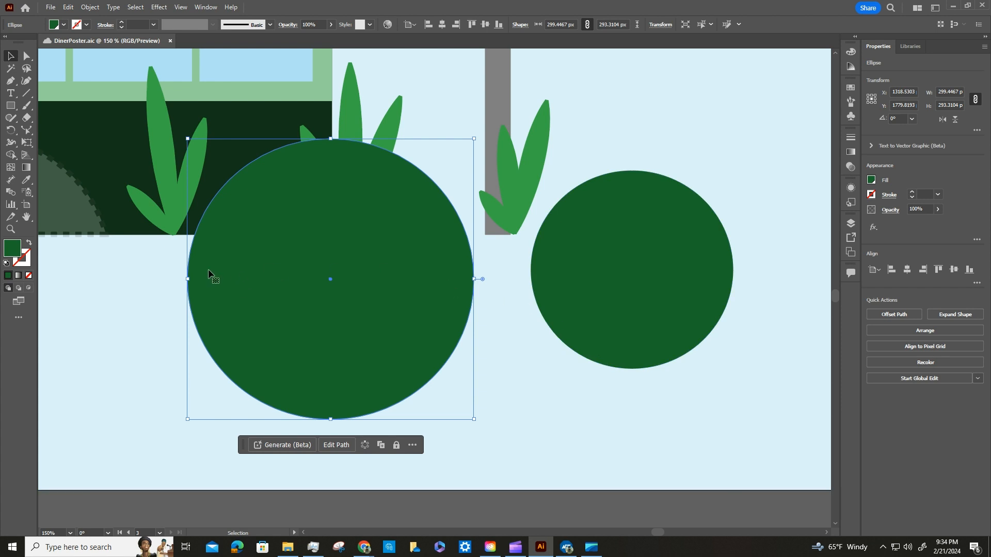
Set the Eraser tool's size to 300 pt.
click(27, 118)
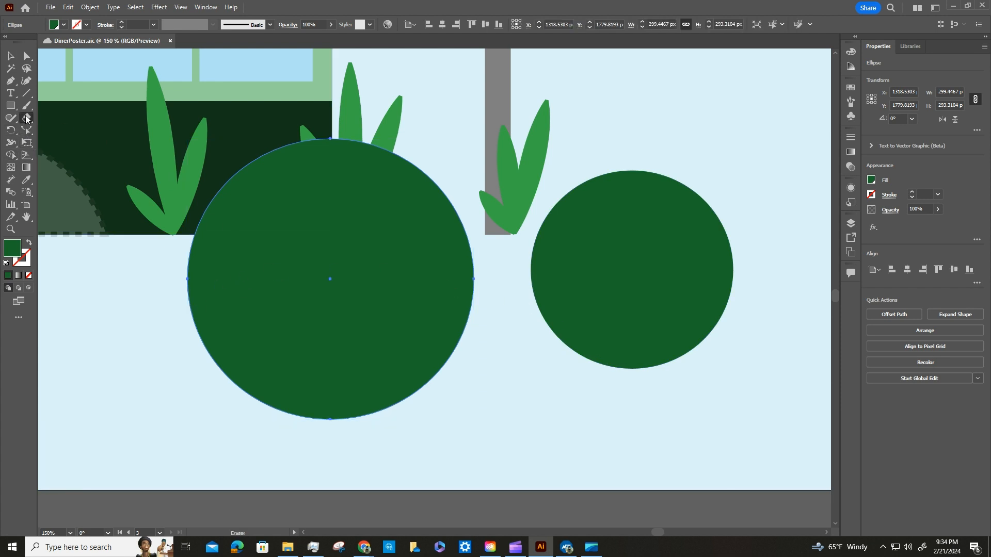
double_click(27, 120)
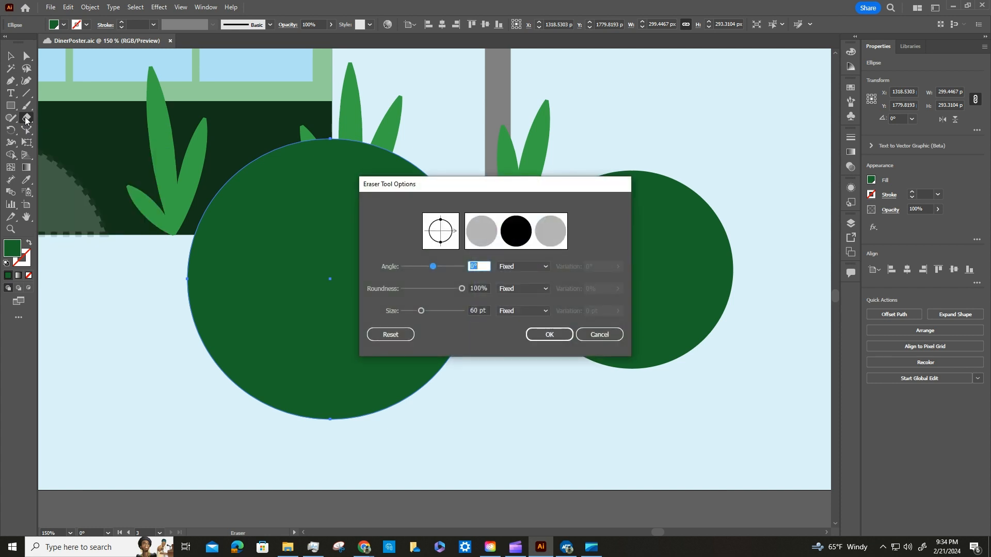
double_click(475, 311)
text(300)
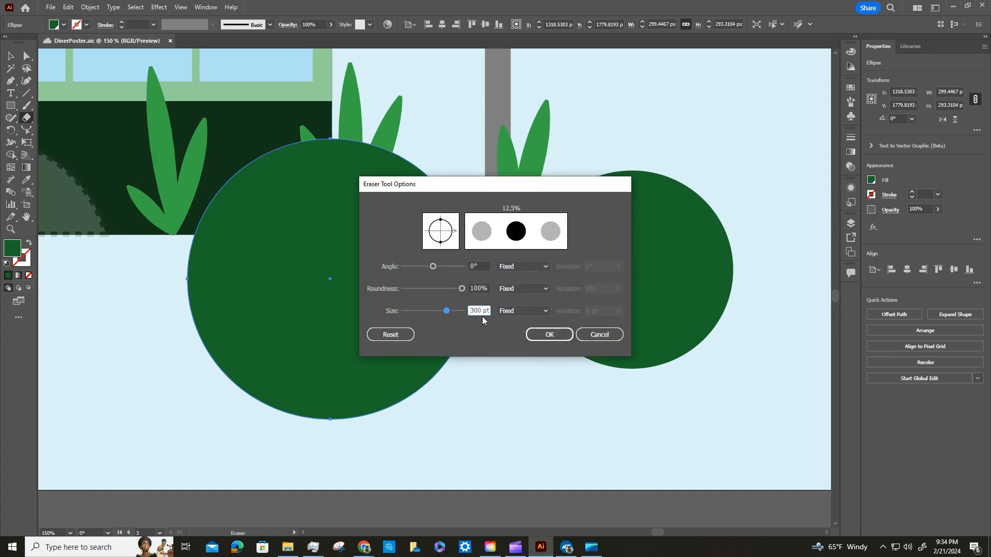
key(Return)
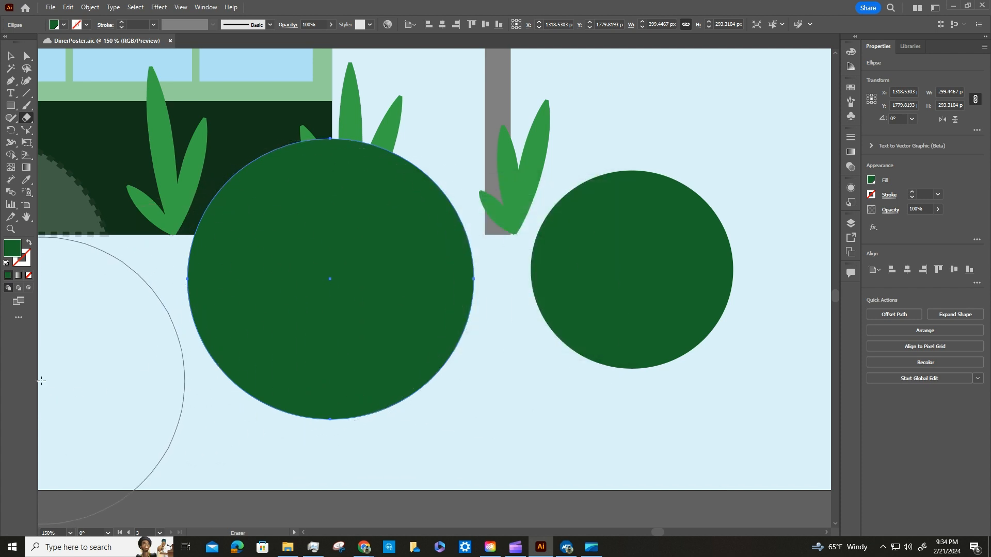
Erase the lower part of the larger green circle in a straight horizontal sweep level with the base of the building.
key(v)
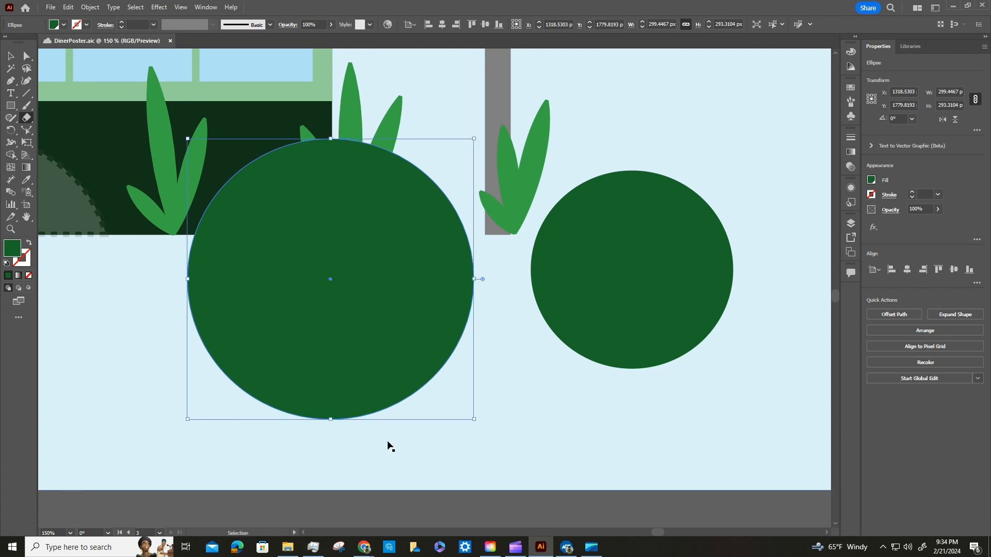
key(ctrl+minus)
key(shift+e)
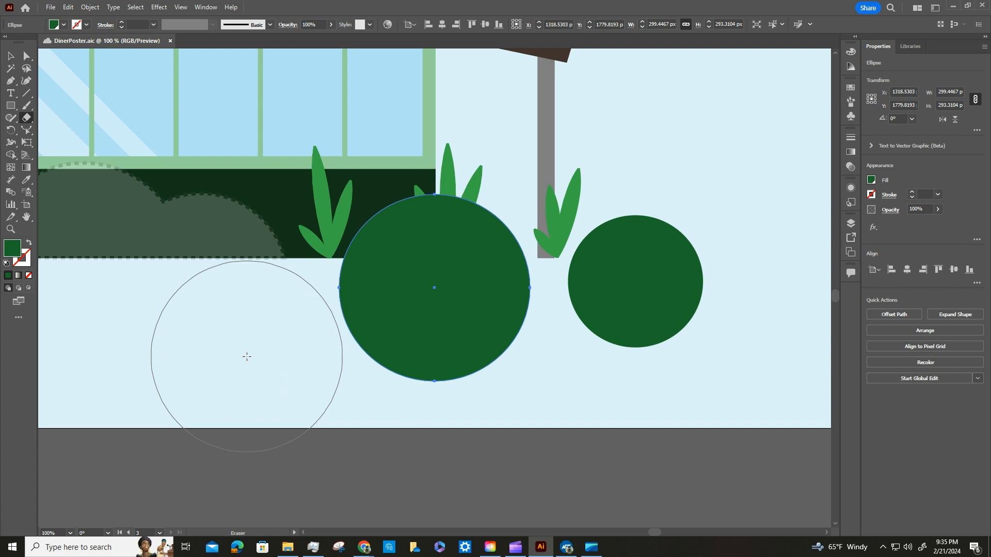
click(10, 56)
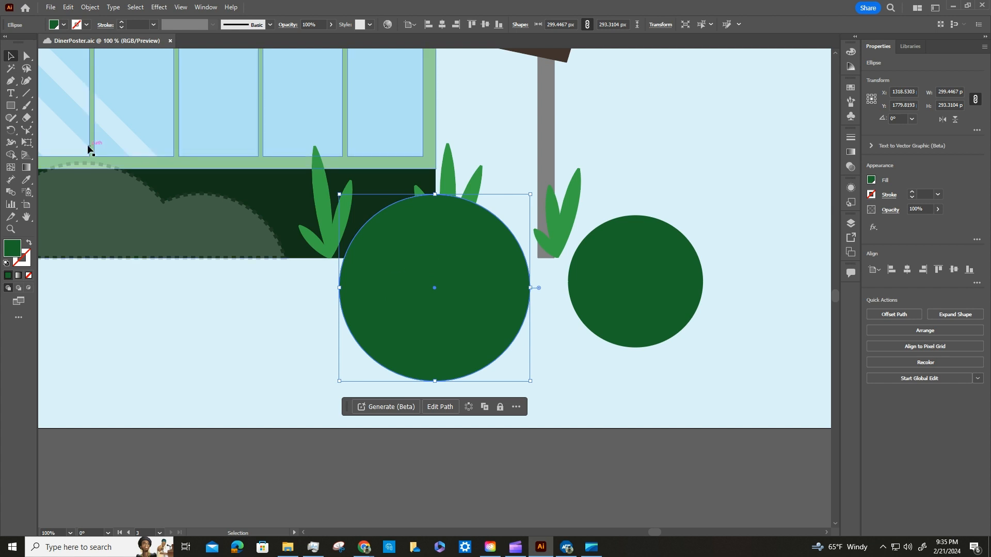
click(27, 118)
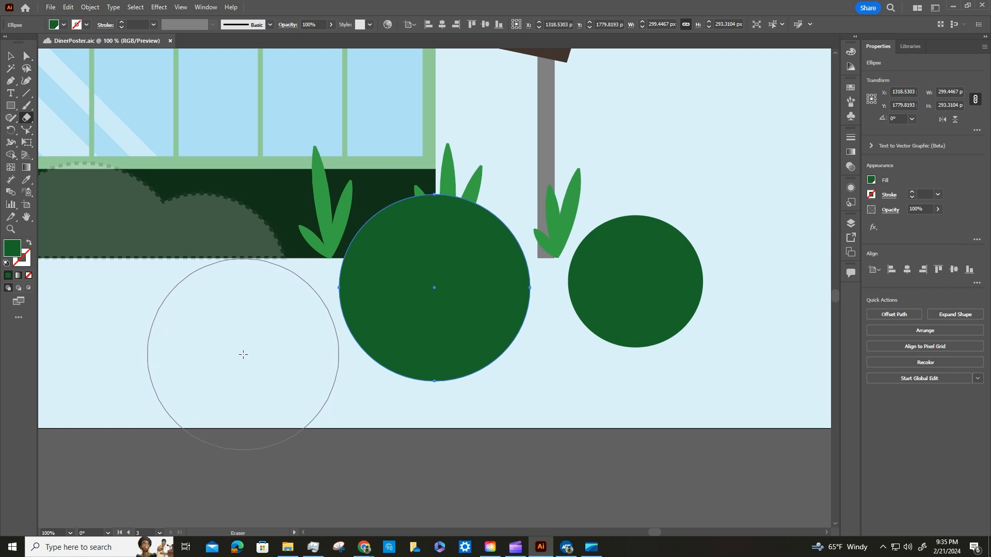
mouse_move(244, 354)
mouse_down()
mouse_move(741, 361)
mouse_move(731, 440)
mouse_move(727, 369)
mouse_move(713, 486)
mouse_move(673, 463)
mouse_move(656, 401)
mouse_move(674, 336)
mouse_move(692, 370)
mouse_move(678, 388)
mouse_move(758, 364)
mouse_move(807, 365)
mouse_move(158, 336)
mouse_move(140, 349)
mouse_move(104, 348)
mouse_up()
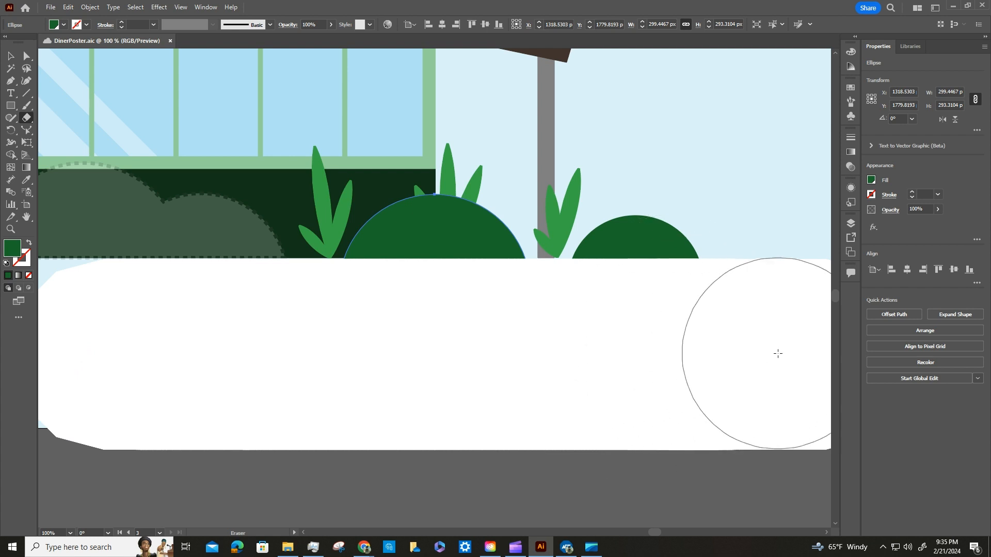
drag(778, 354, 778, 353)
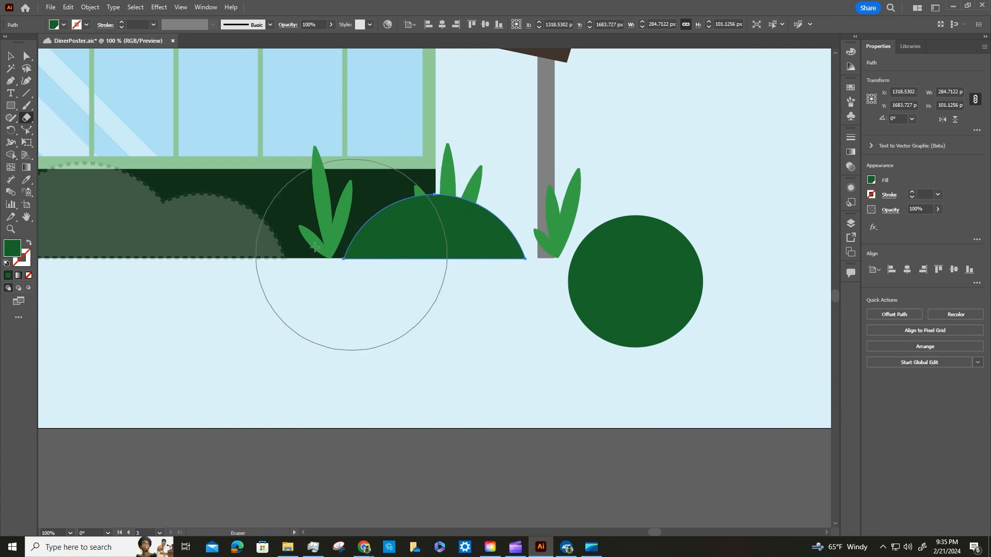
Erase the lower part of the smaller green circle level with the base of the building and save the document.
click(9, 56)
click(648, 290)
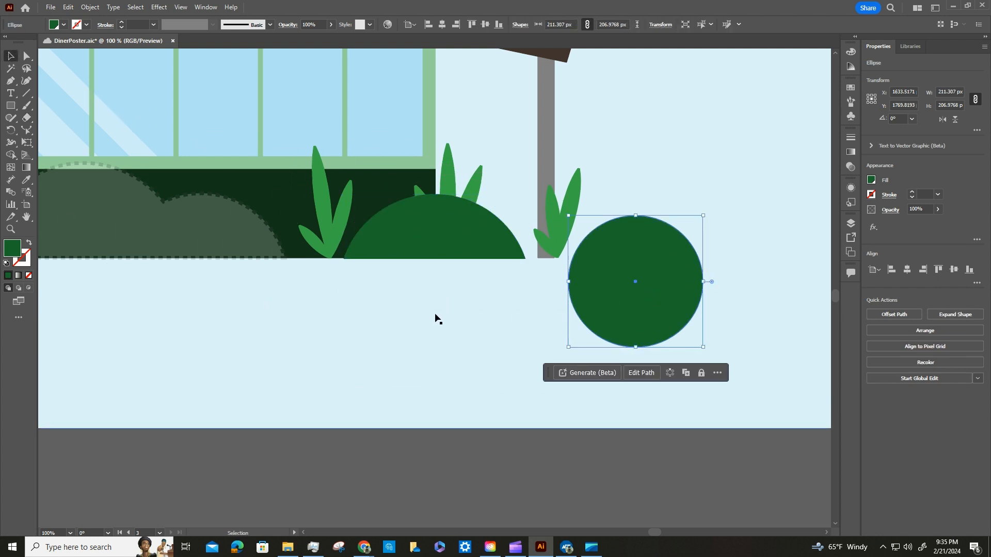
click(25, 118)
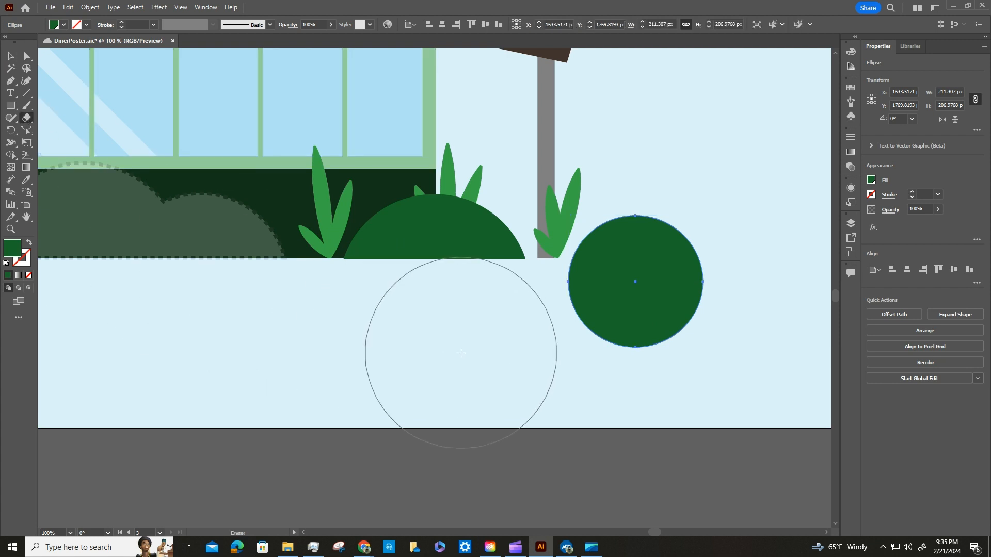
drag(462, 354, 793, 350)
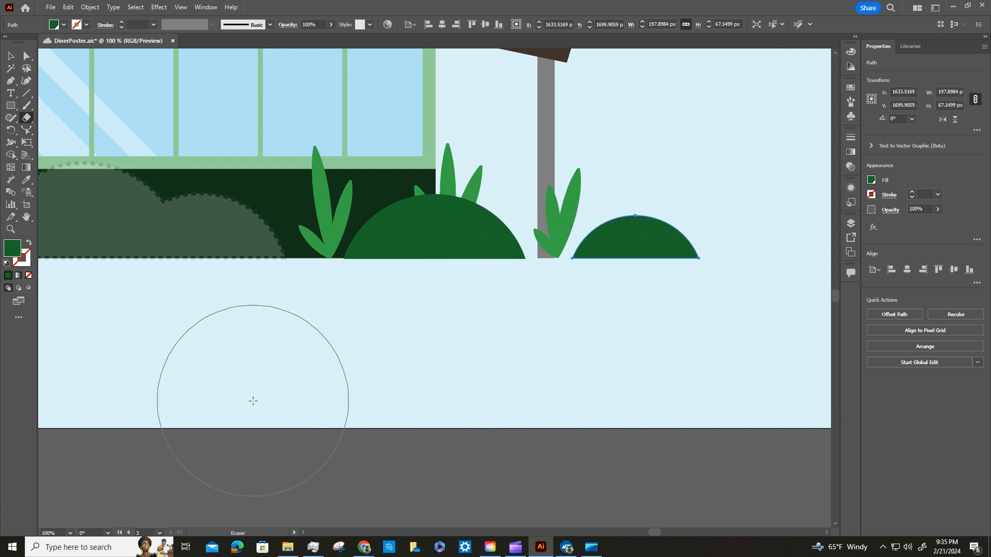
click(50, 6)
click(72, 102)
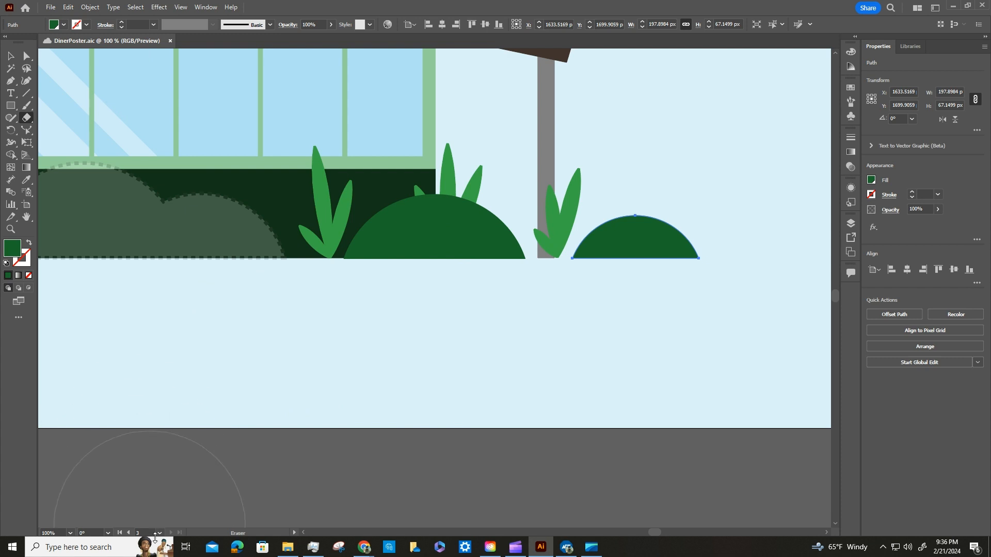
Go to the 2 Signage artboard and switch to the Selection tool.
click(160, 534)
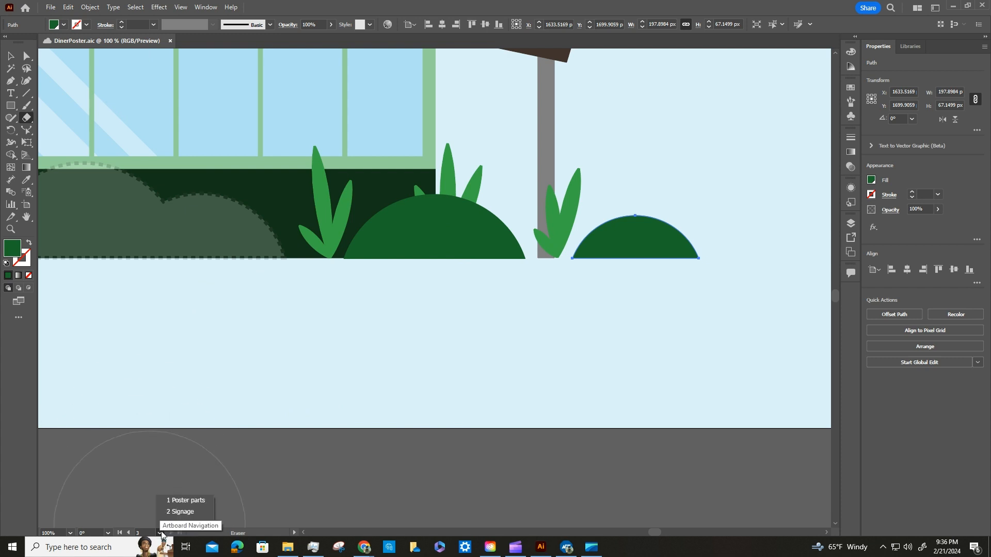
click(175, 513)
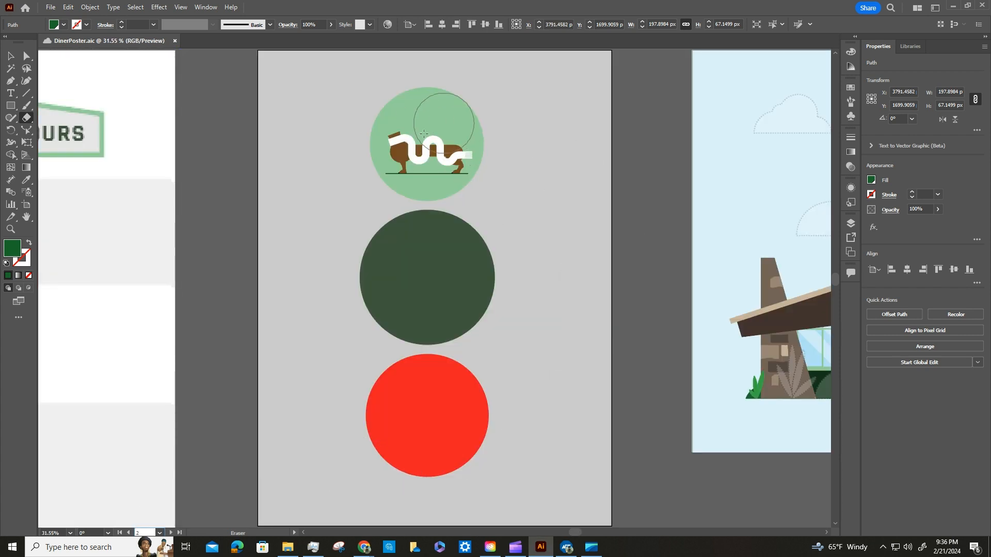
click(160, 533)
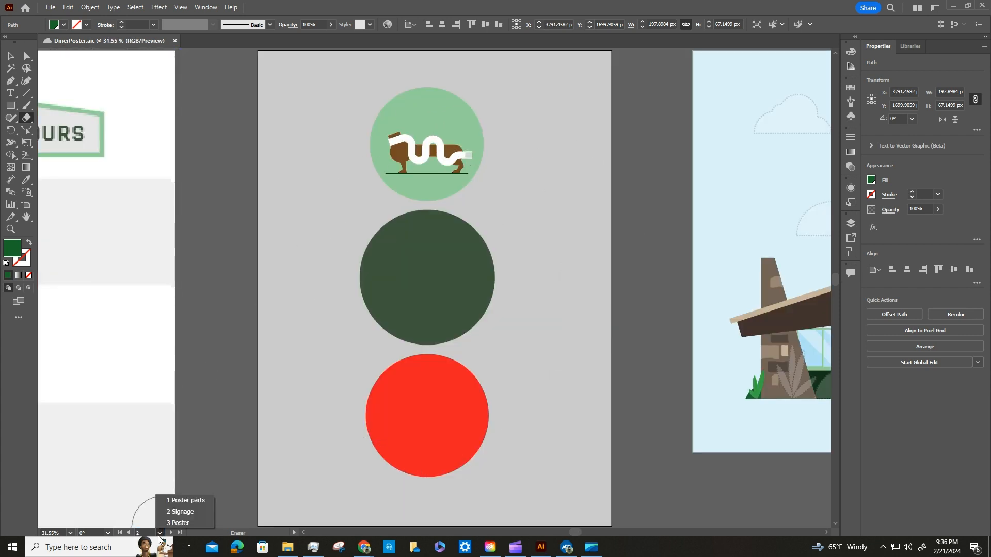
click(185, 509)
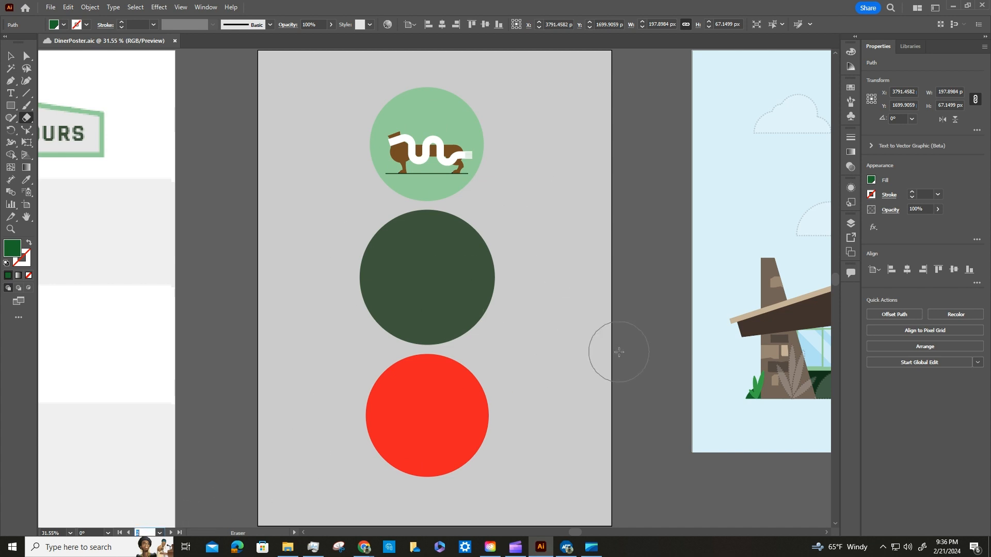
click(7, 59)
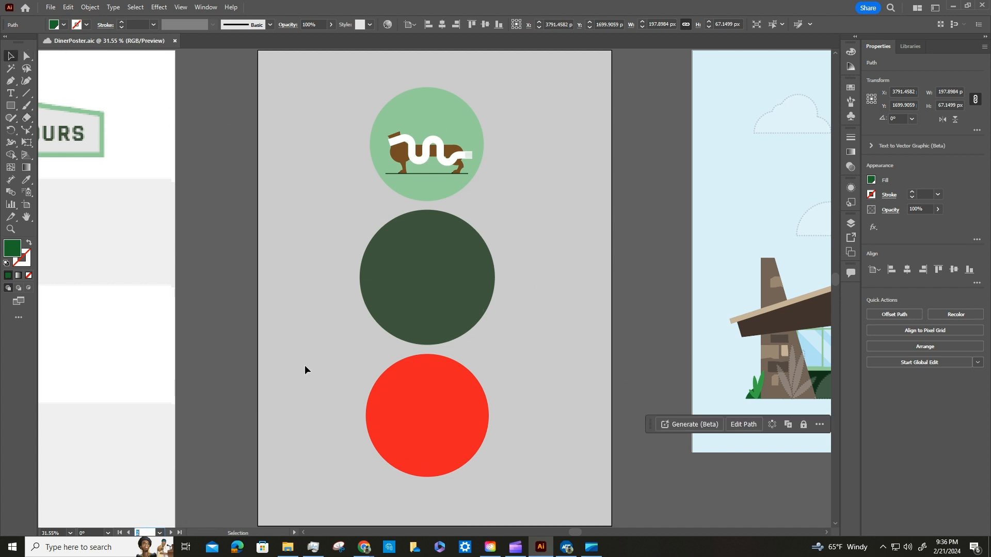
Select the red and dark green circles together and align their centers horizontally and vertically.
click(435, 411)
click(435, 407)
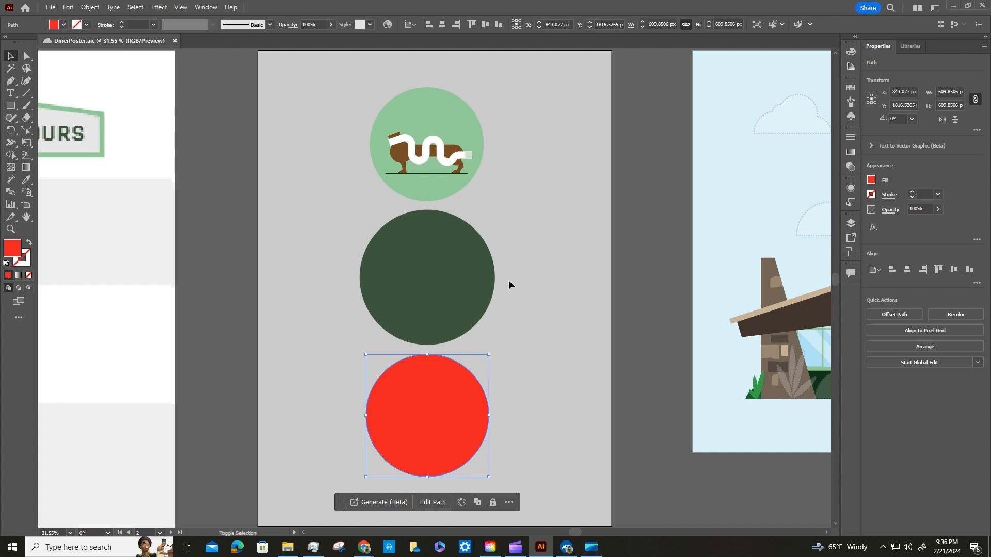
shift+click(440, 267)
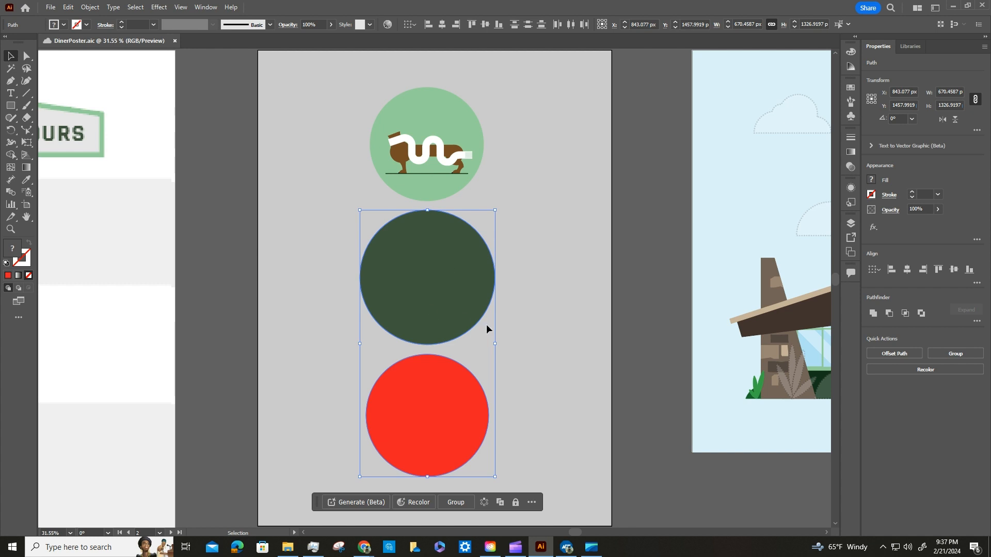
scroll(487, 324, down, 1)
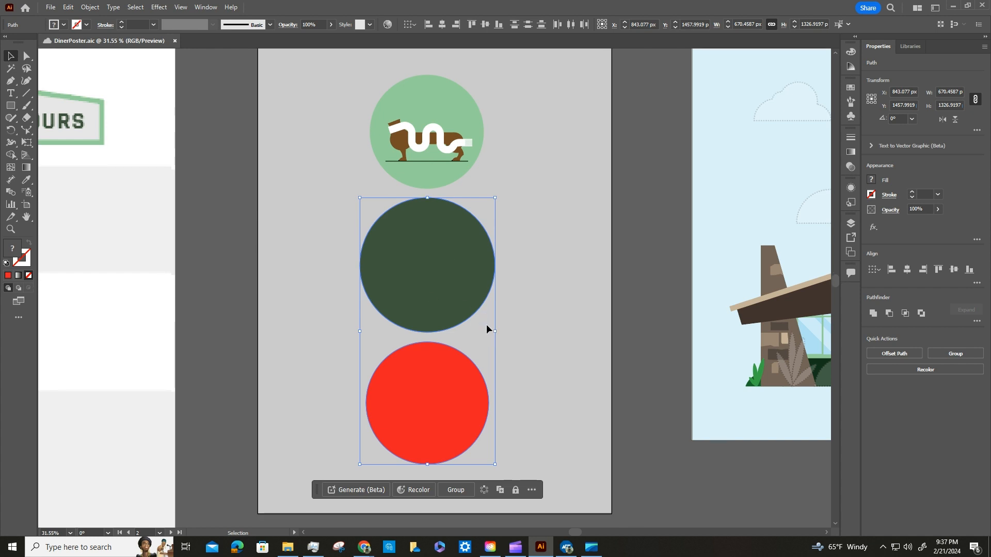
click(908, 269)
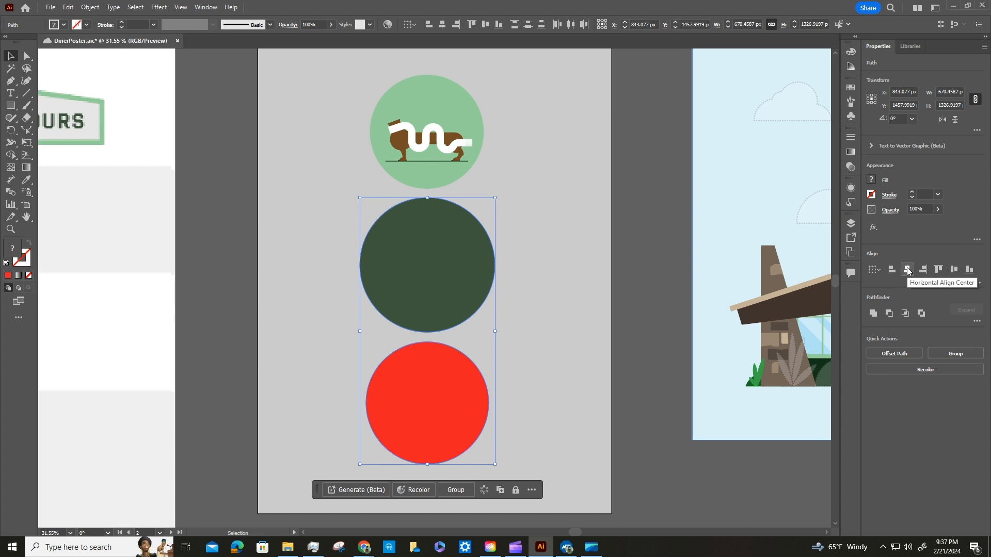
click(954, 270)
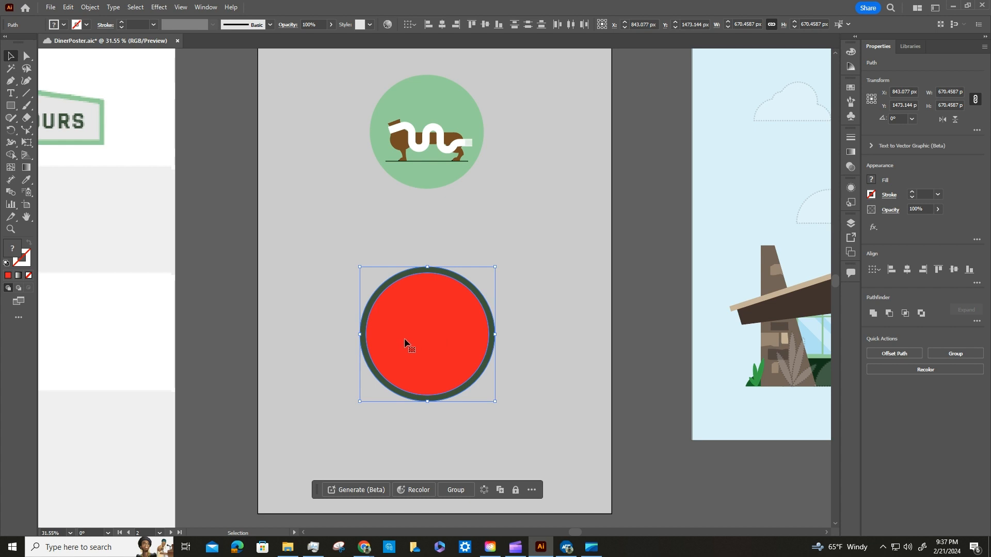
Combine the selected red and dark green circles into a compound path to form a ring.
click(91, 7)
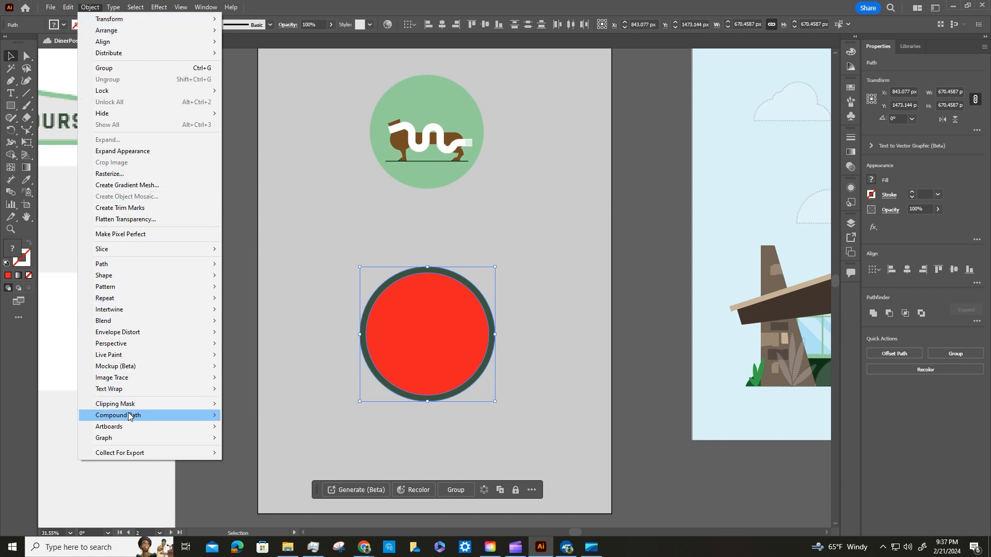
mouse_move(129, 416)
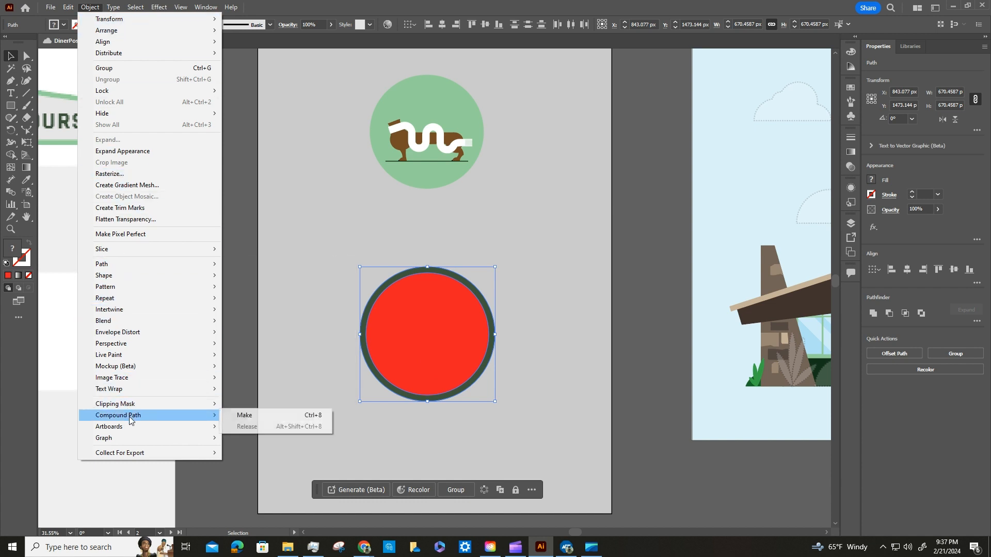
click(246, 416)
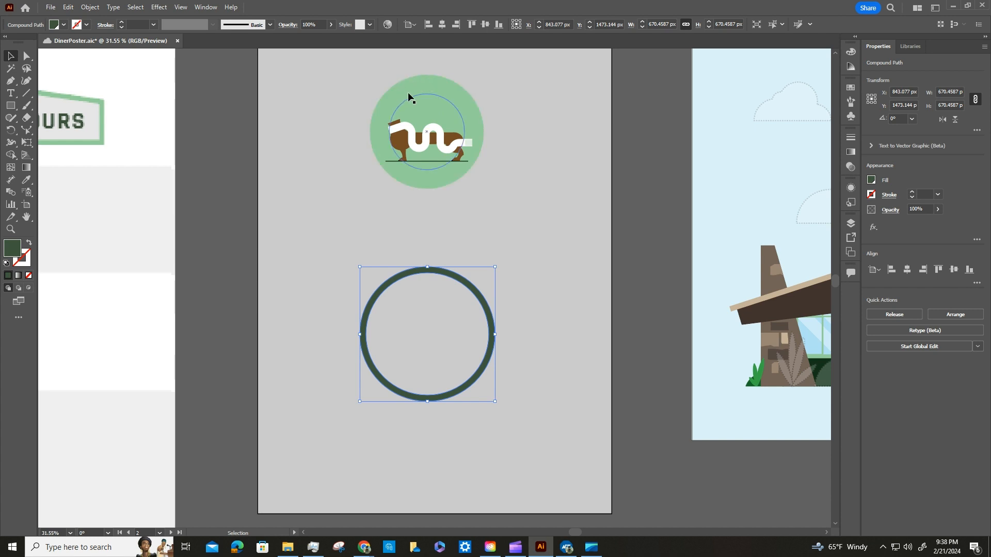
Align the dark green ring's center horizontally and vertically to the round dachshund logo as key object, and save the document.
shift+click(456, 91)
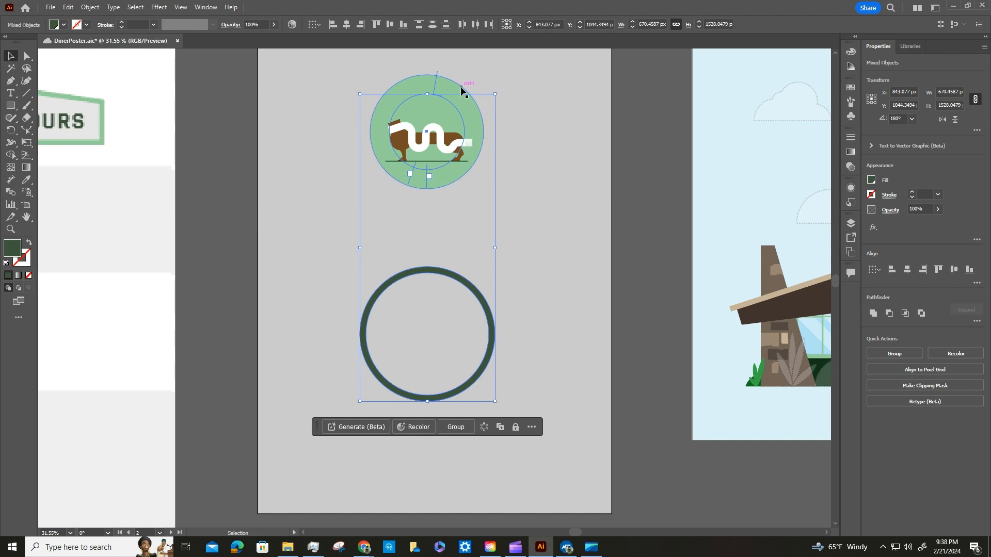
click(409, 78)
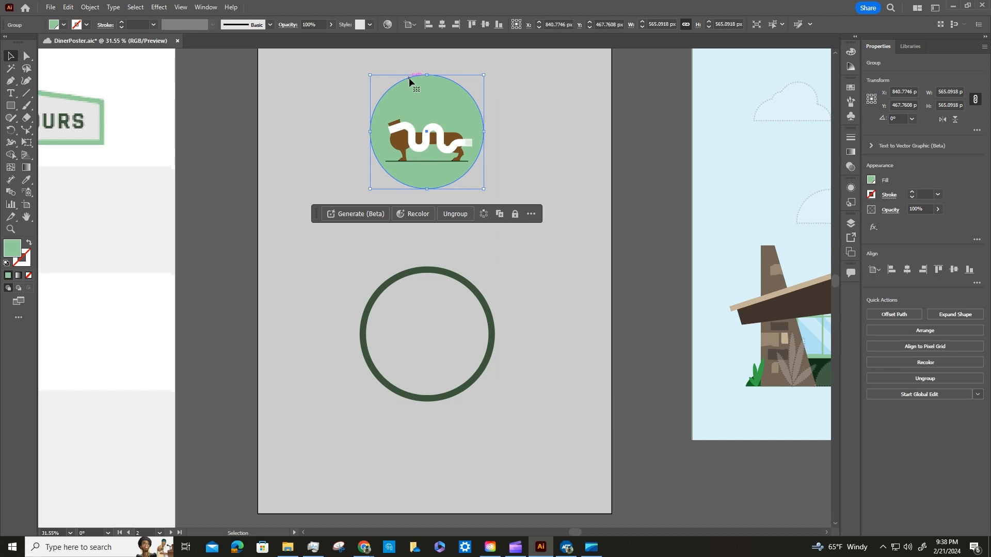
click(482, 304)
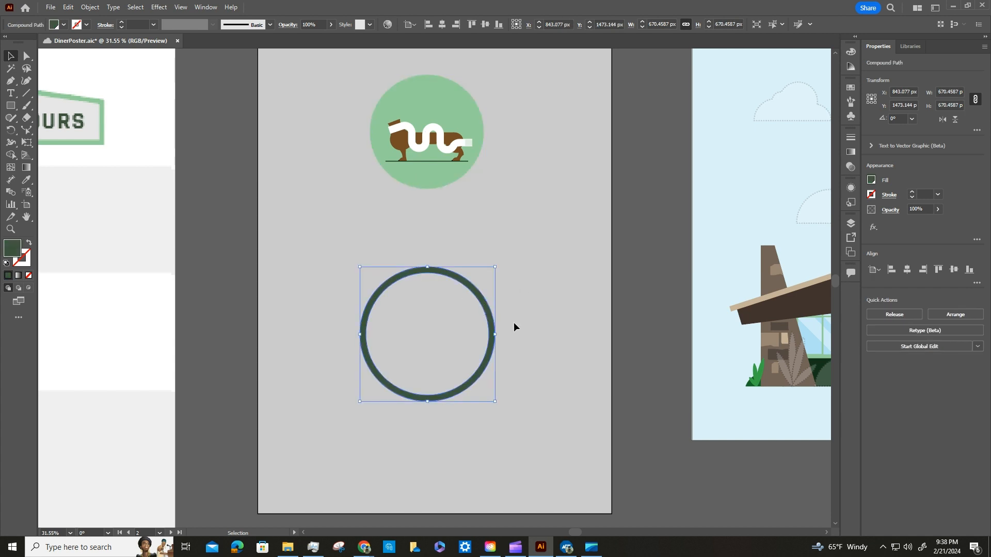
shift+click(471, 96)
click(471, 95)
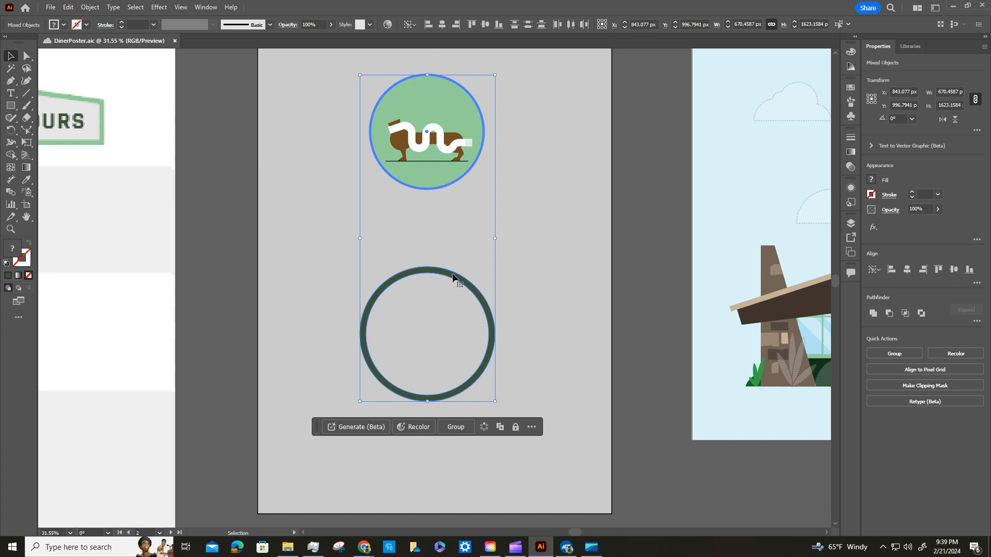
click(908, 273)
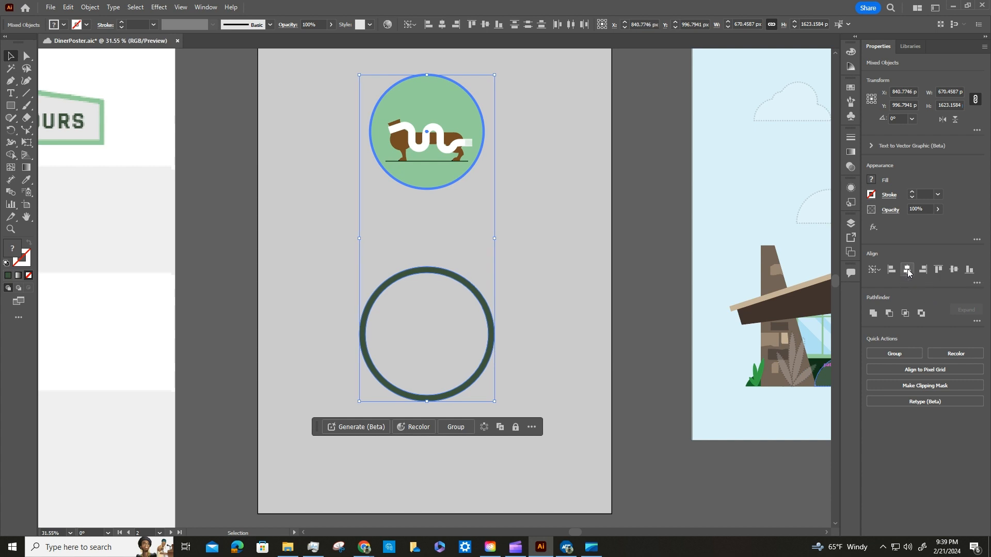
click(954, 270)
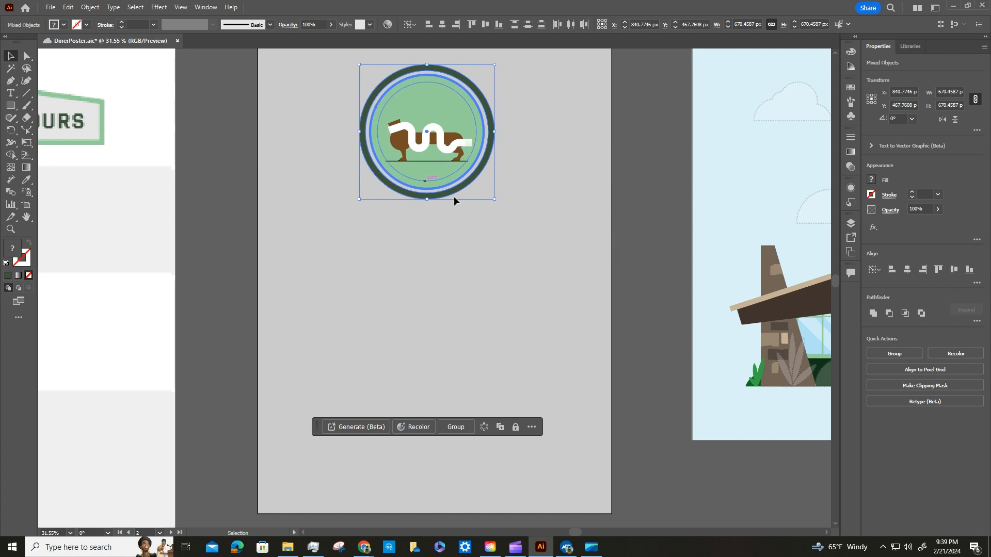
click(638, 181)
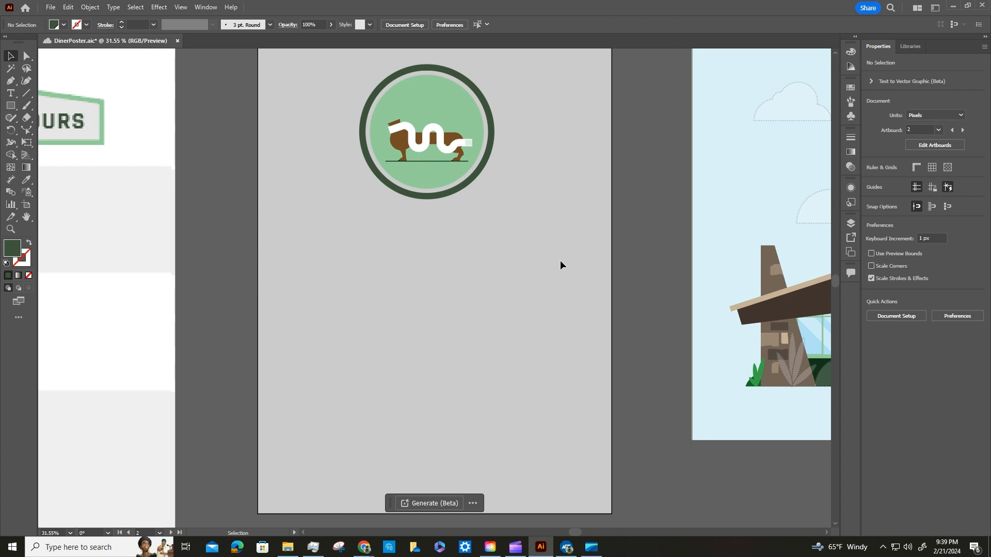
click(50, 8)
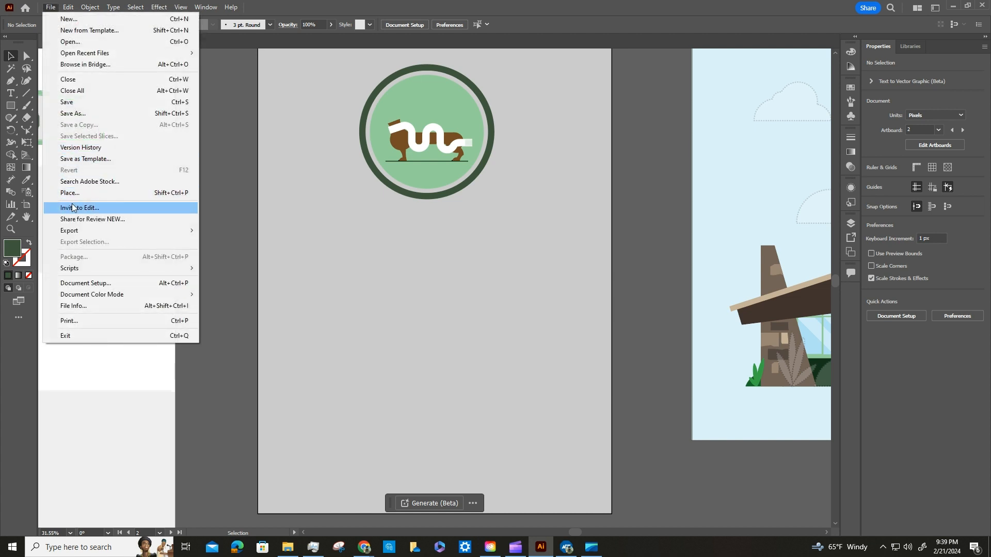
click(75, 102)
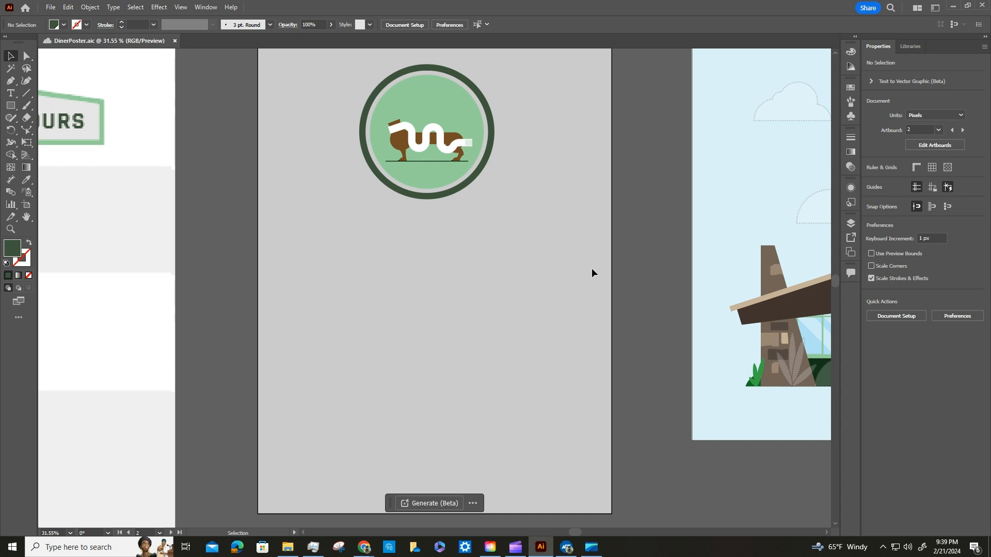
Examine the signage artboard alongside the shape work area and the diner scene artboards.
key(ctrl+minus)
key(ctrl+minus)
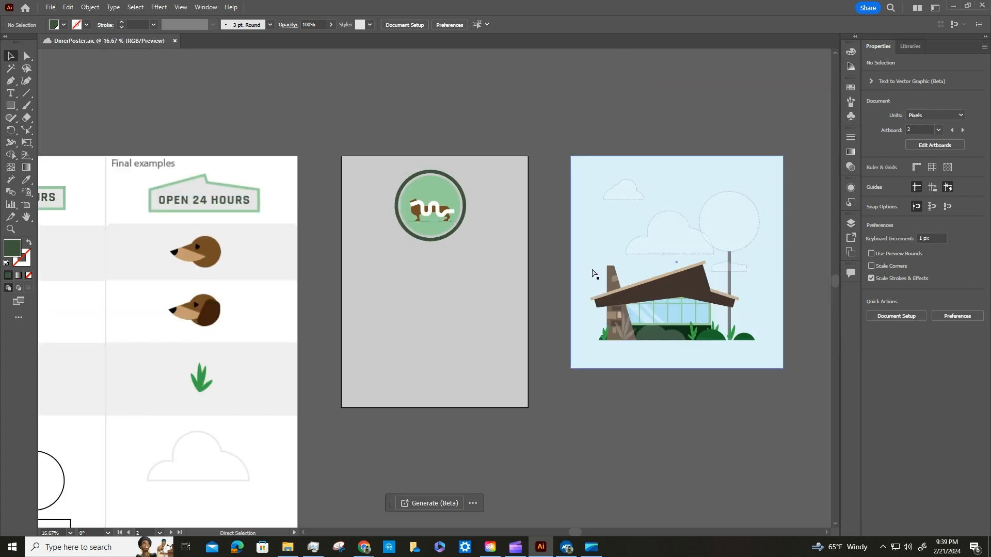
key(ctrl+minus)
key(ctrl+minus)
key(ctrl+minus)
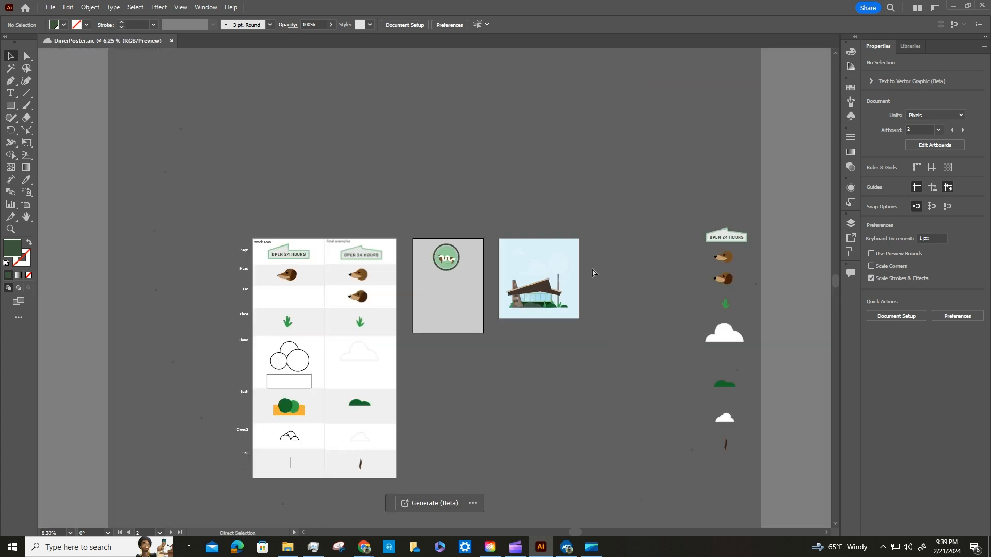
key(ctrl+plus)
key(ctrl+plus)
key(ctrl+plus)
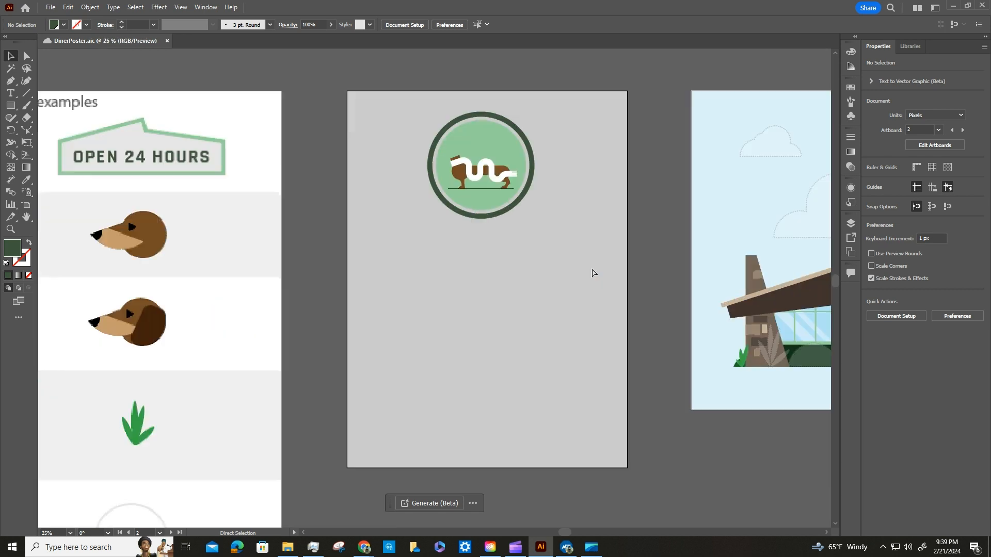
key(ctrl+minus)
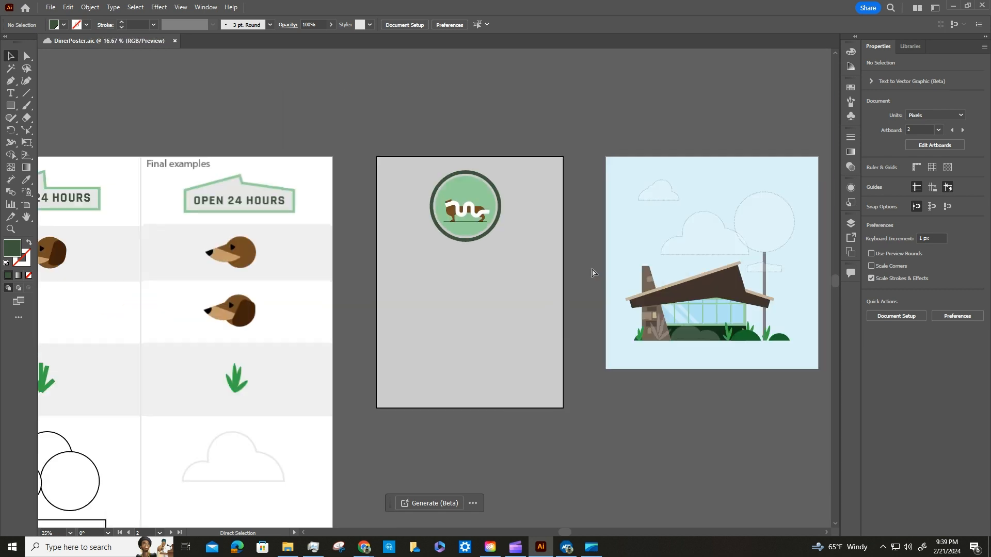
Open the file L4_start.ai from the Desktop folder.
click(50, 7)
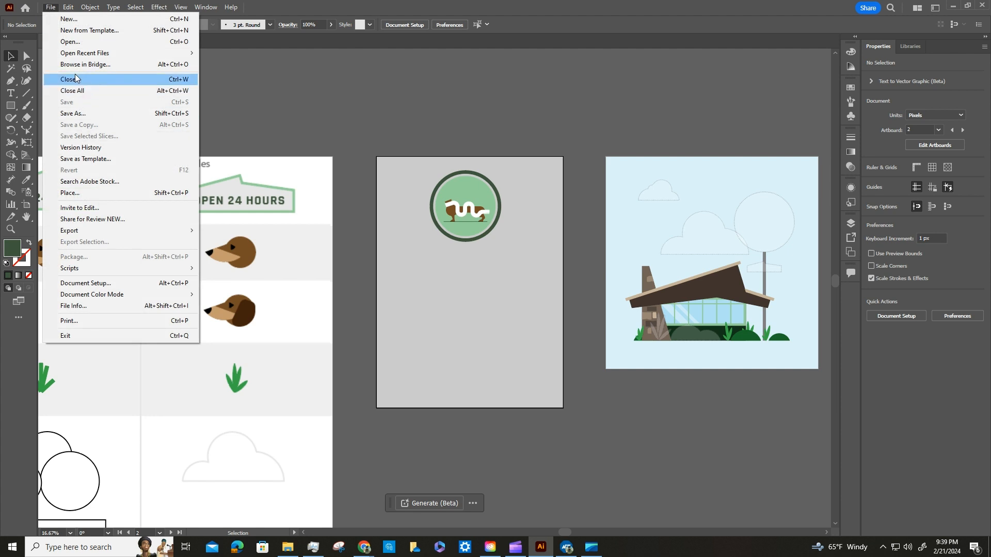
click(71, 42)
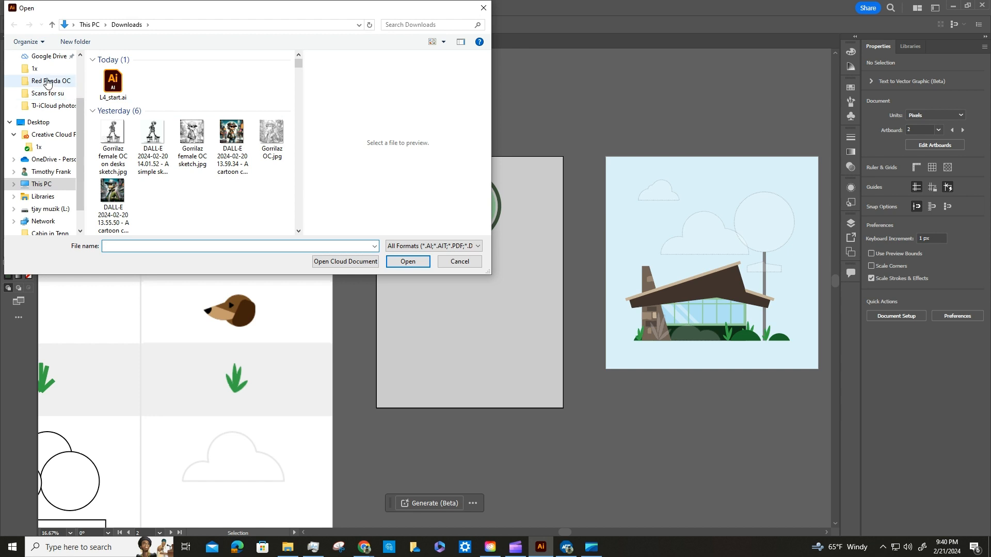
click(42, 184)
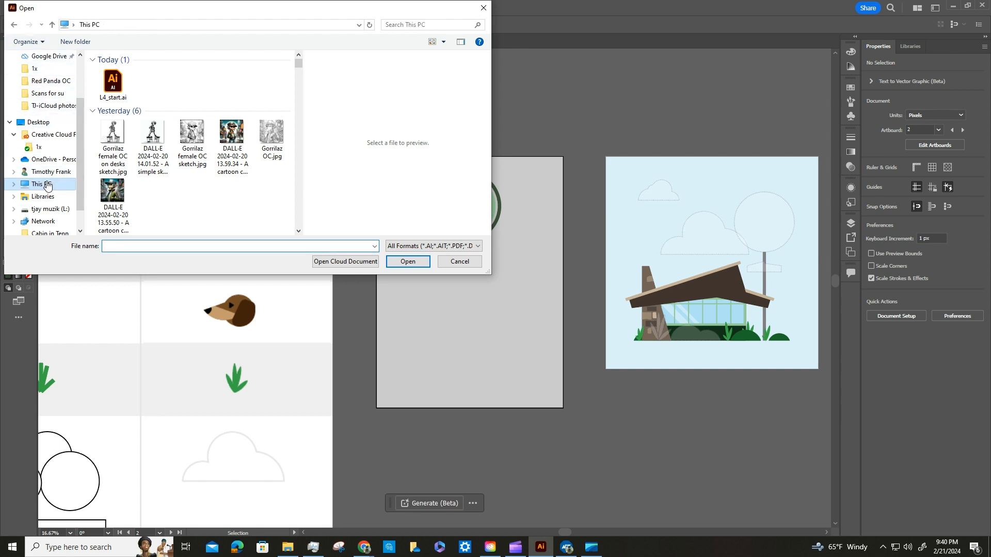
double_click(162, 107)
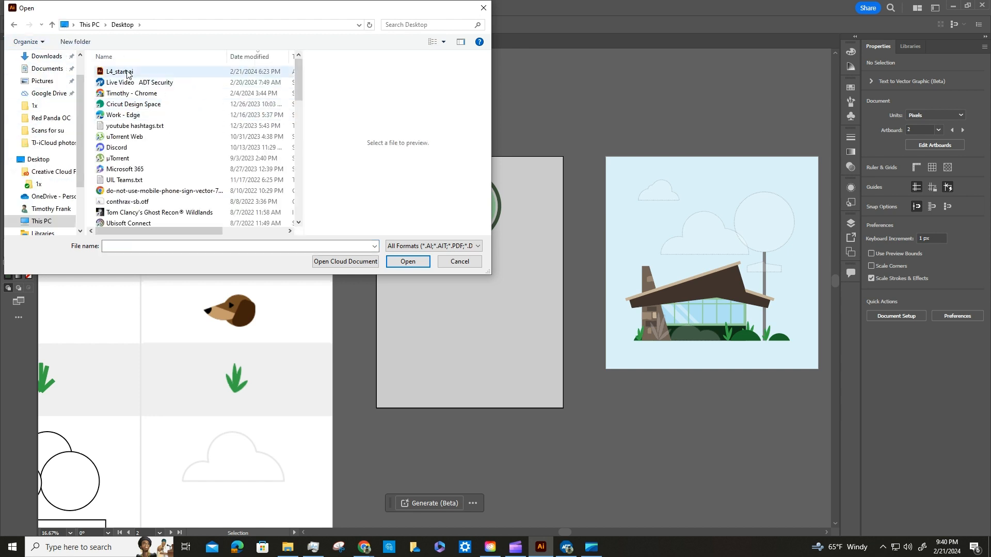
click(130, 72)
click(417, 264)
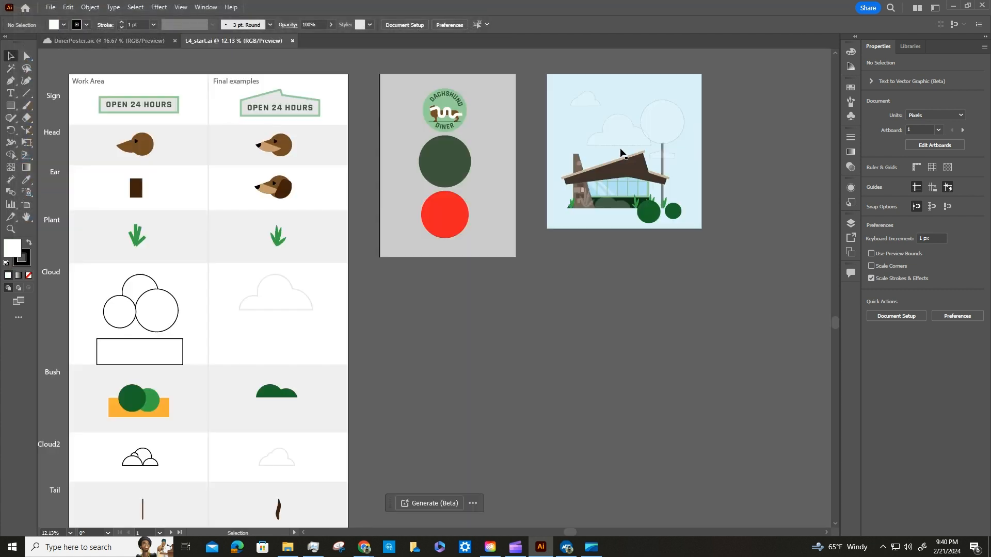
Copy the curved DINER text from L4_start.ai into DinerPoster.aic and place it along the lower arc of the round dachshund logo.
click(447, 131)
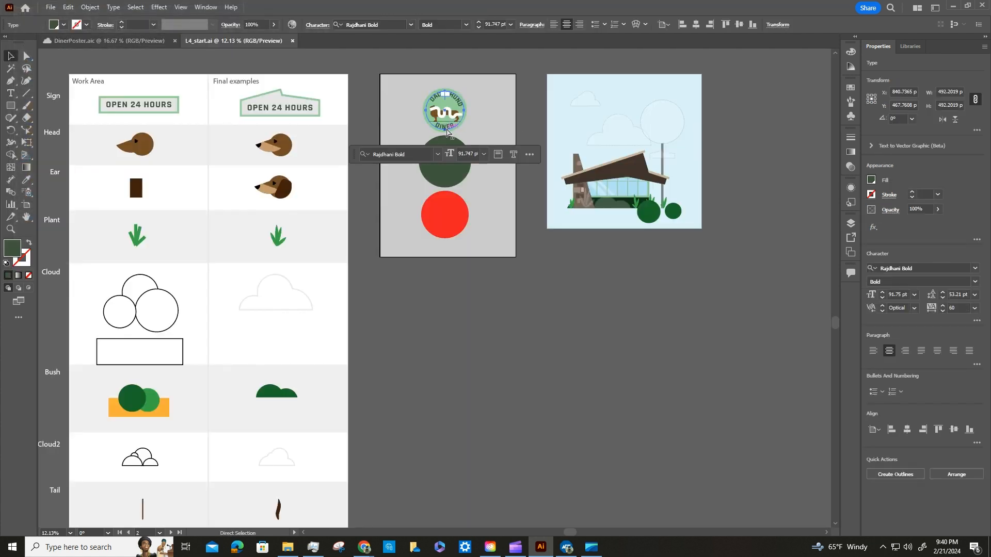
drag(447, 131, 464, 334)
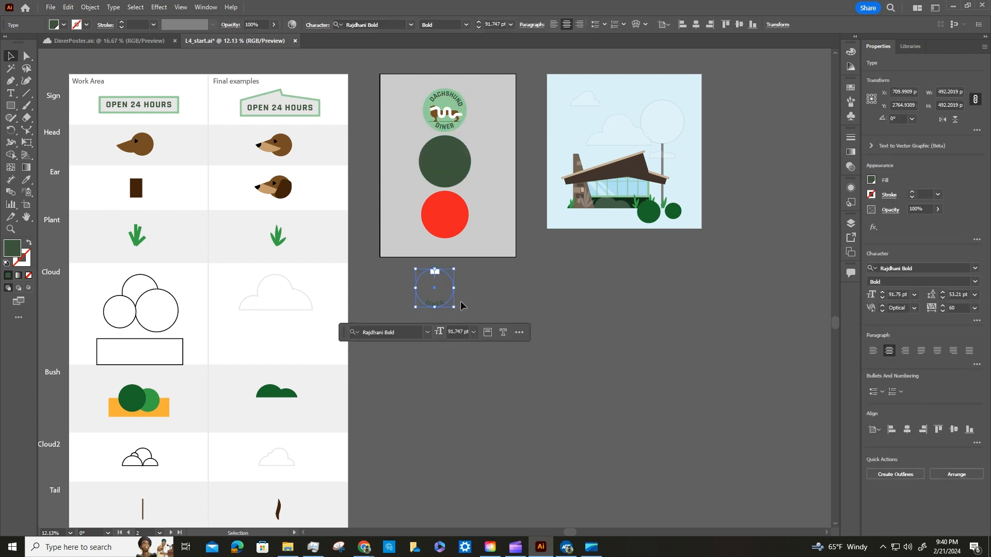
click(120, 40)
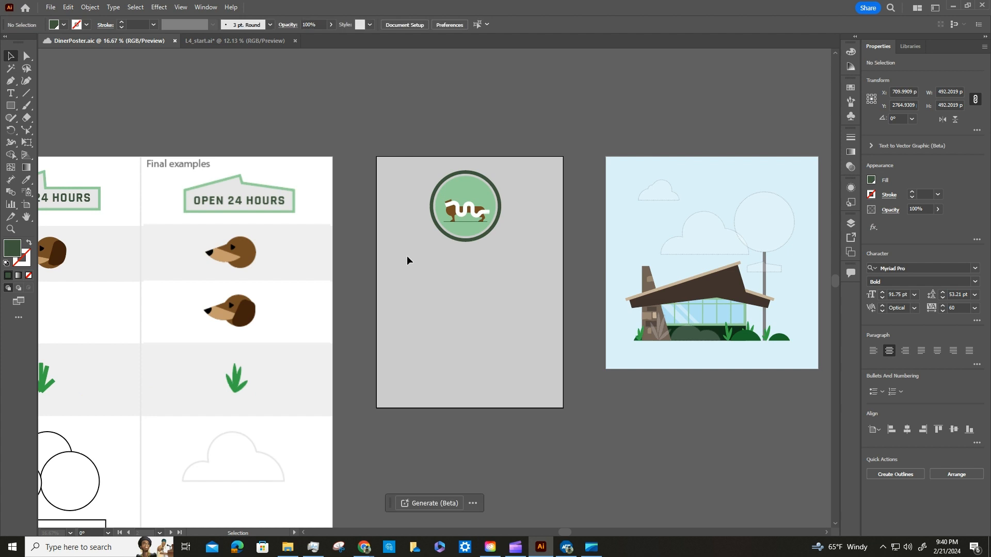
key(ctrl+v)
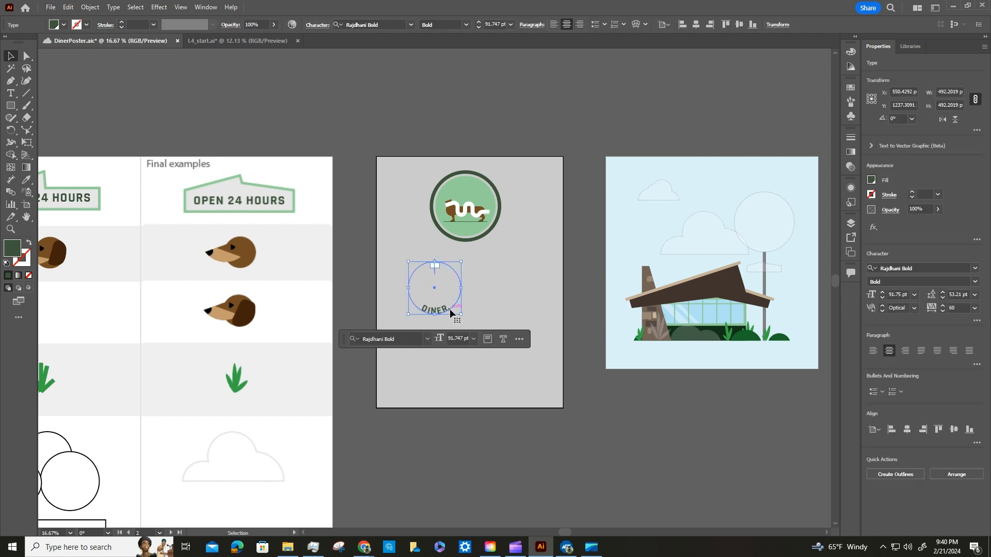
drag(450, 312, 477, 234)
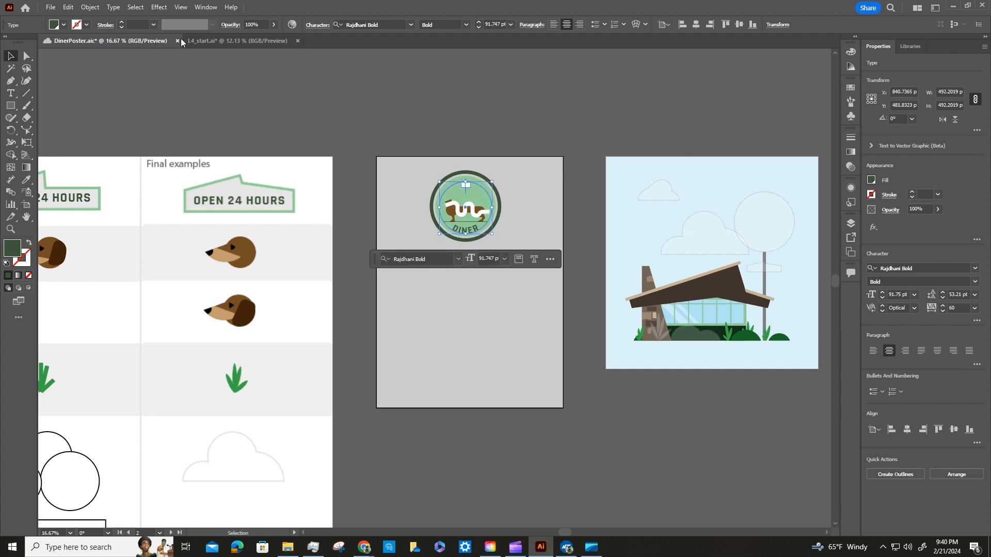
Copy the curved DACHSHUND text from L4_start.ai into DinerPoster.aic and place it along the upper arc of the round logo.
click(214, 41)
click(436, 93)
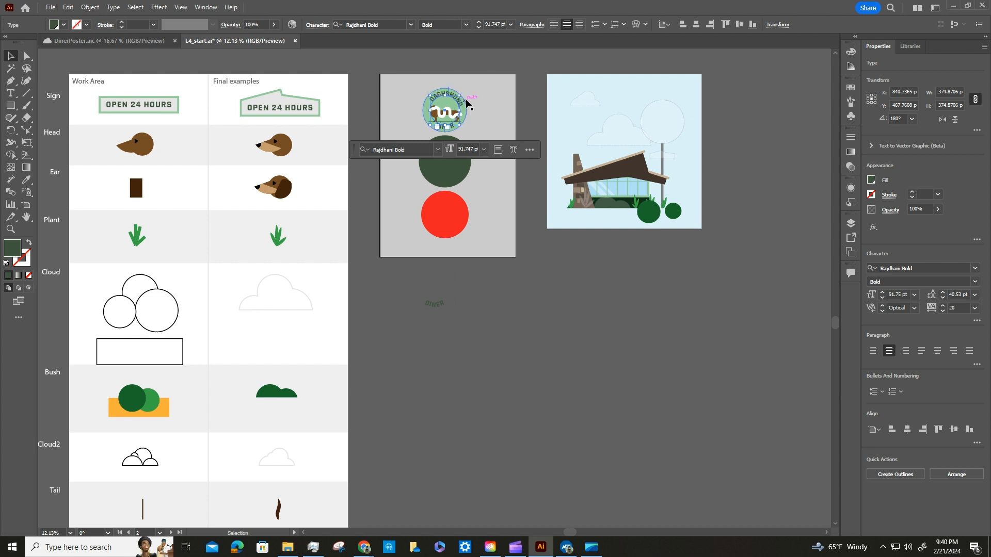
click(527, 82)
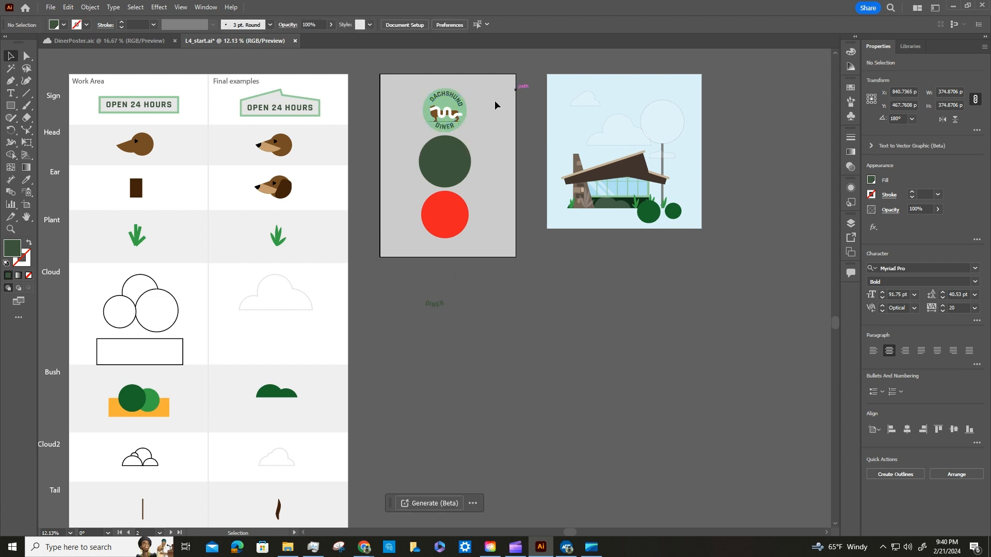
click(458, 102)
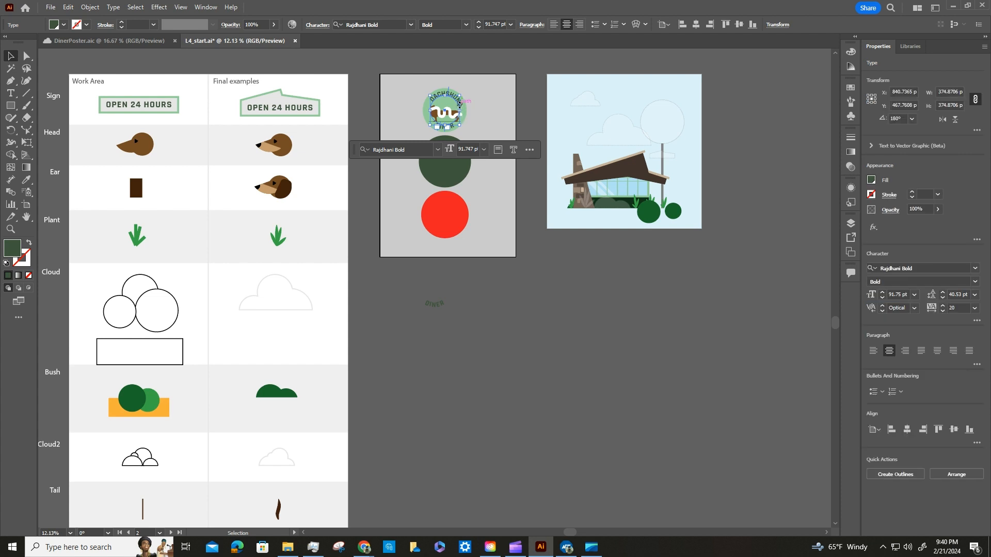
key(a)
click(493, 331)
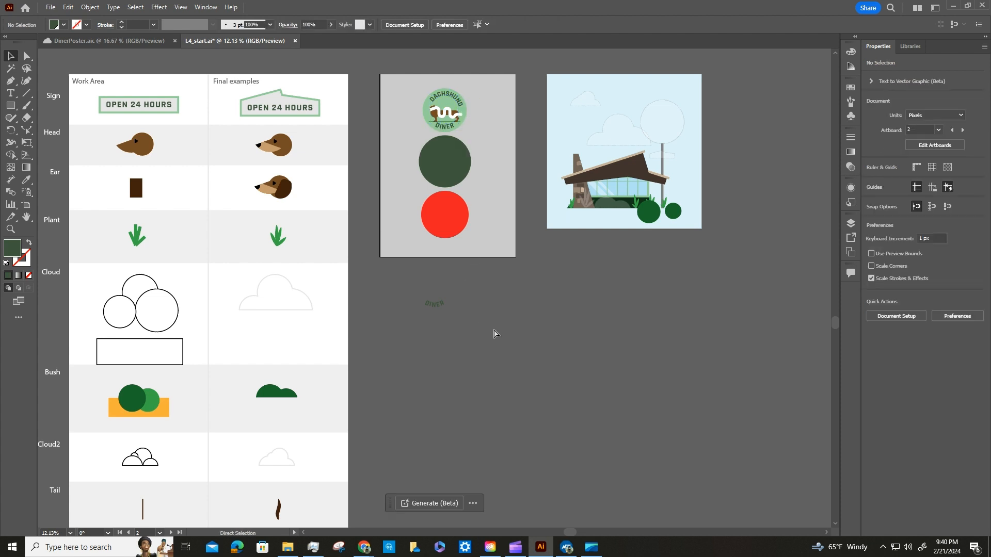
key(ctrl+v)
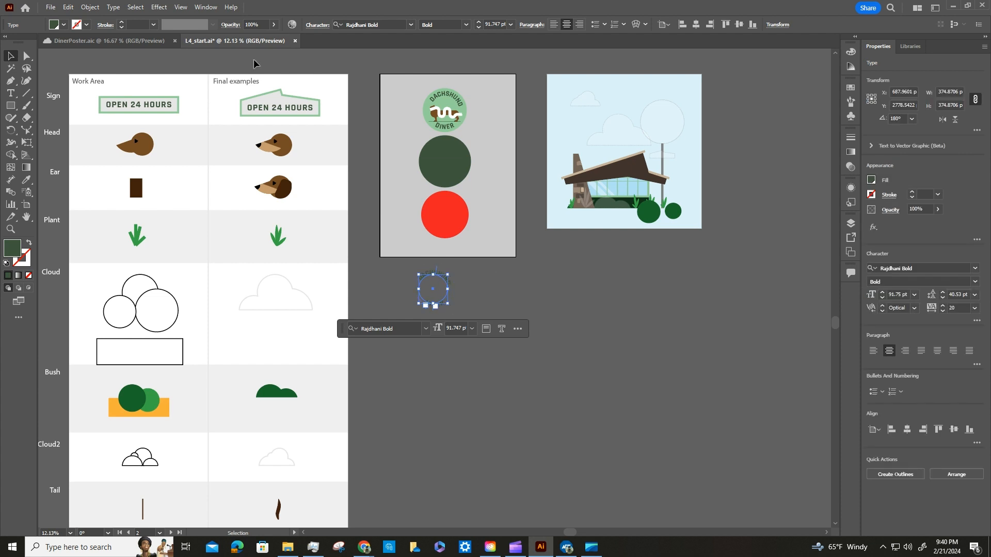
click(148, 42)
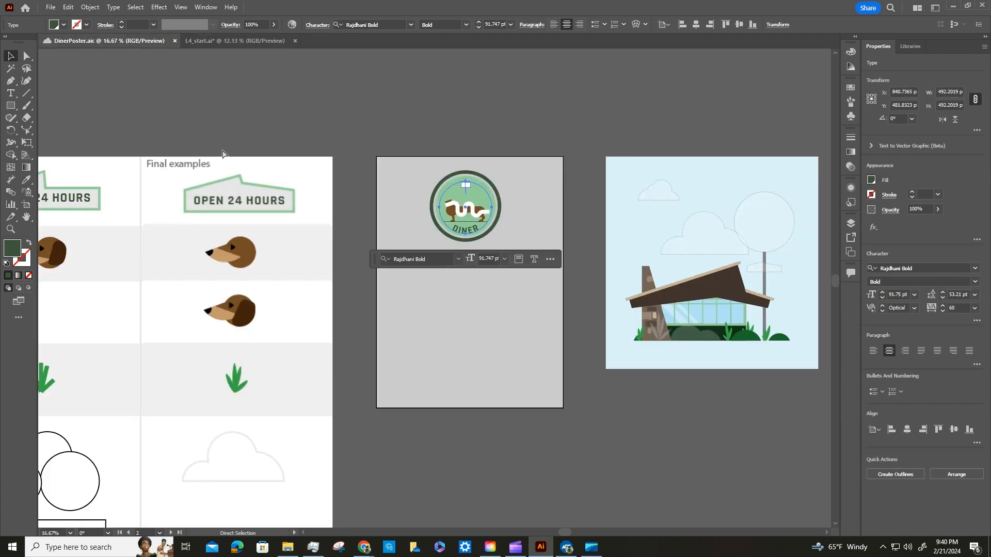
key(ctrl+v)
drag(453, 282, 483, 196)
click(575, 100)
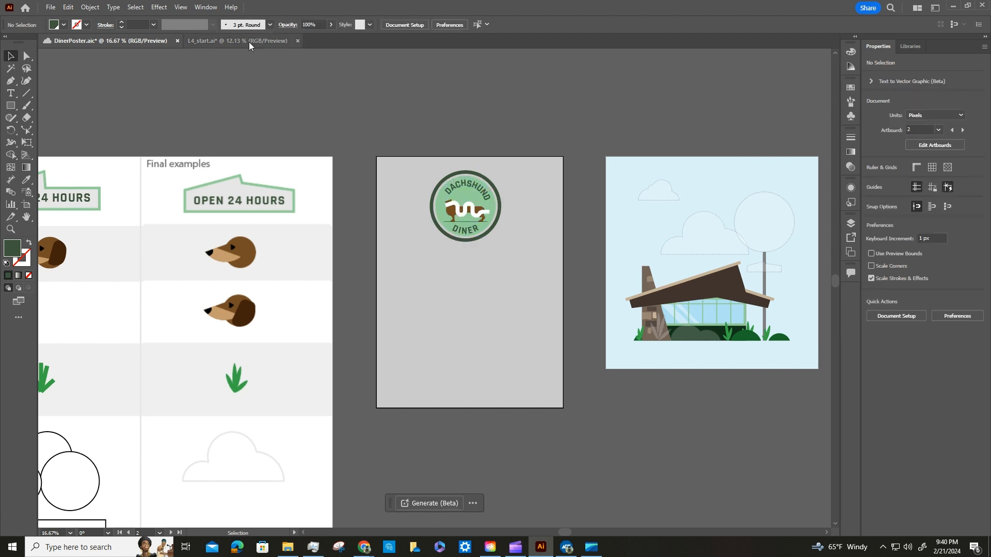
Close L4_start.ai without saving its changes.
click(297, 42)
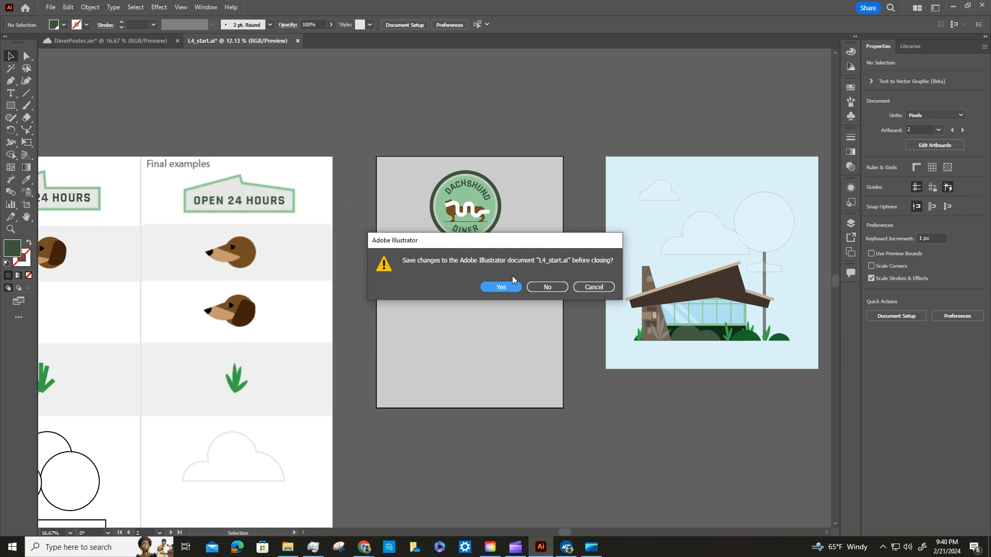
click(553, 287)
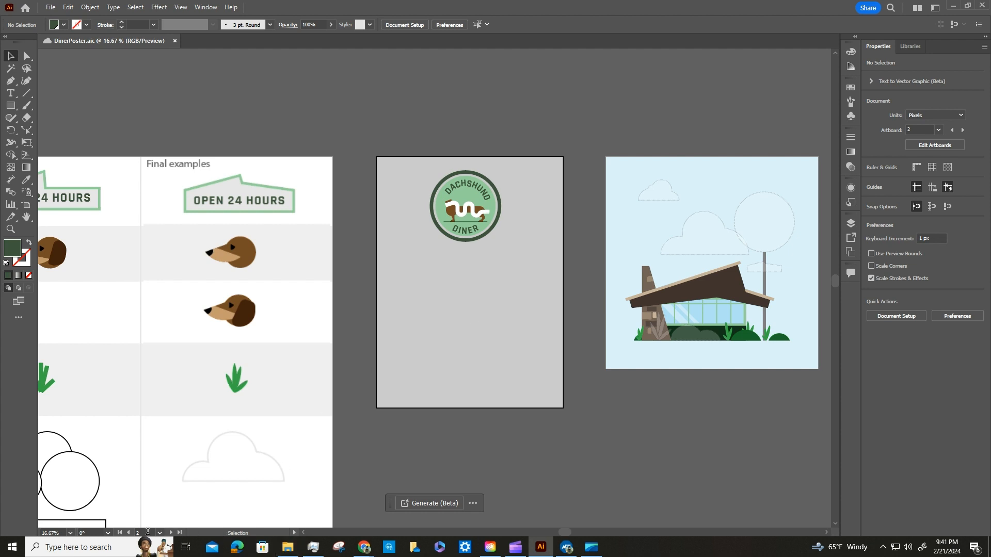
On the first artboard's work area, outline the stroke of the Plant's tall blade that leans slightly right of the vertical one.
click(159, 533)
click(184, 500)
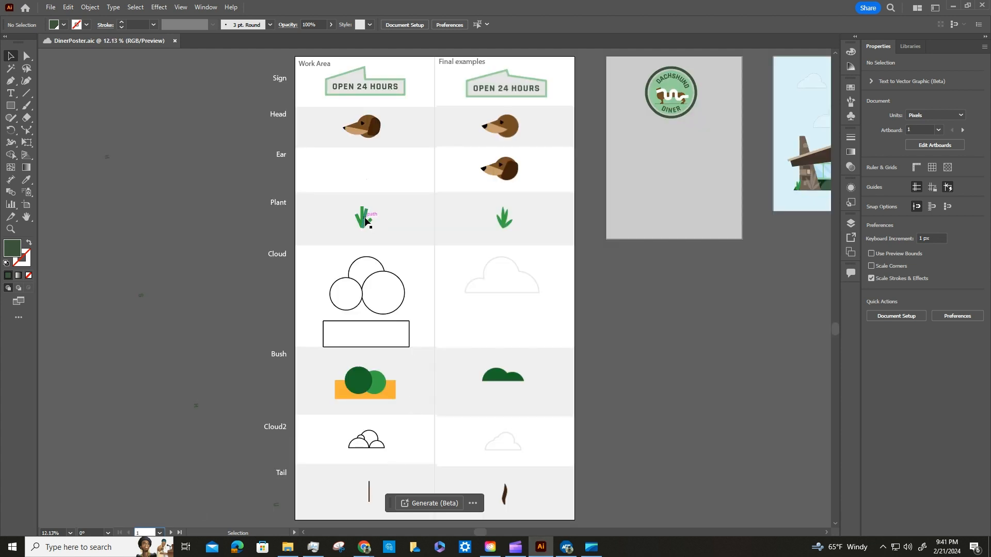
click(364, 221)
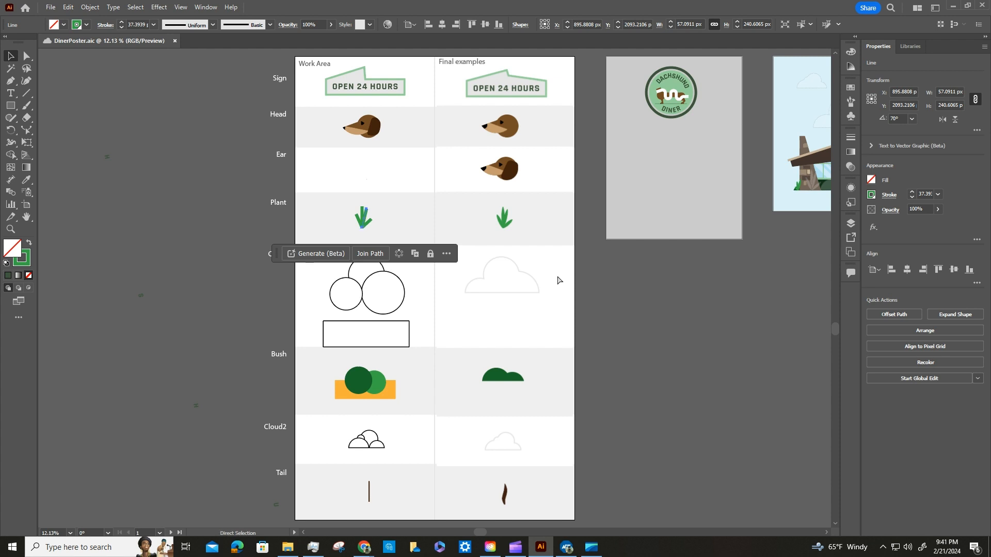
key(ctrl+=)
key(ctrl+=)
key(ctrl+=)
key(ctrl+=)
key(ctrl+=)
key(ctrl+=)
key(ctrl+=)
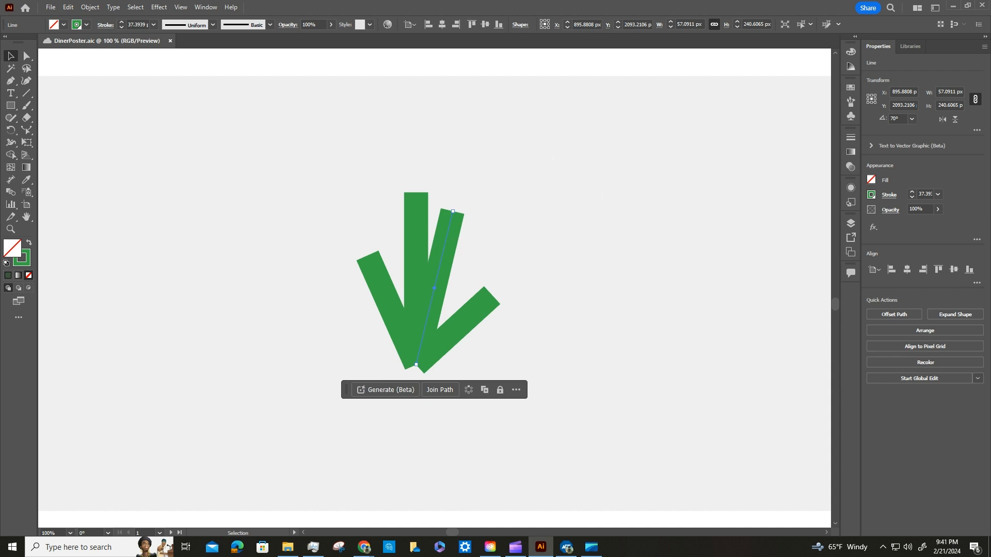
click(89, 6)
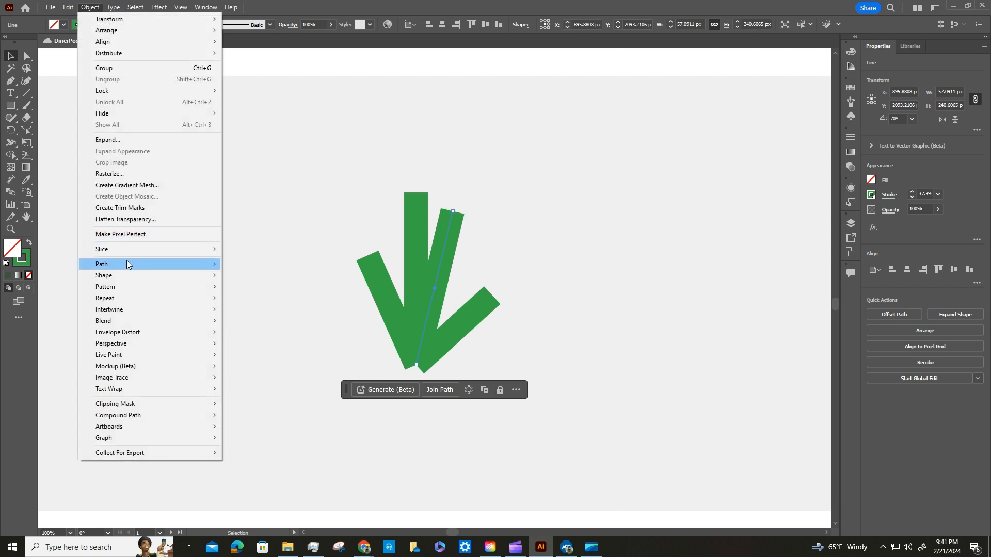
mouse_move(126, 262)
click(257, 290)
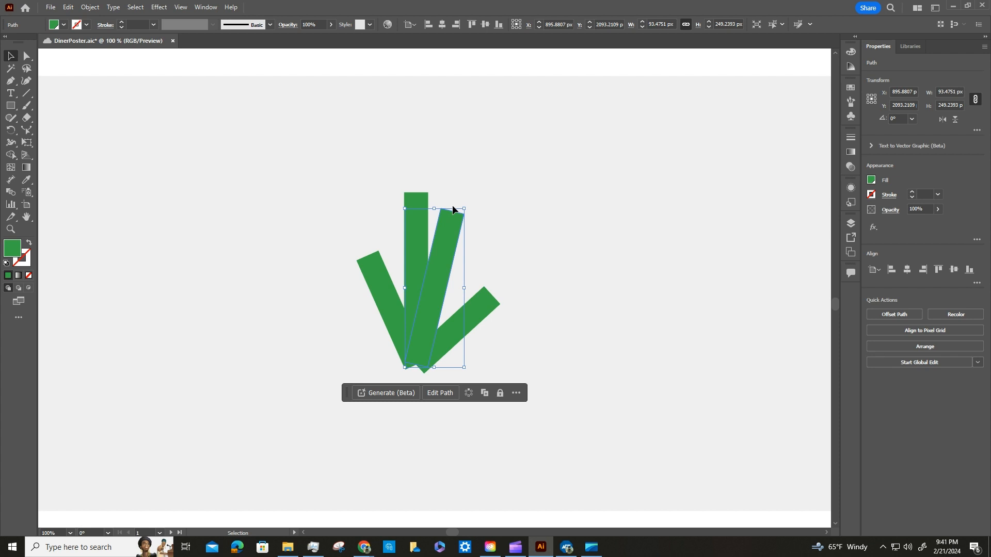
Set the Eraser tool's size to 60 pt.
click(27, 118)
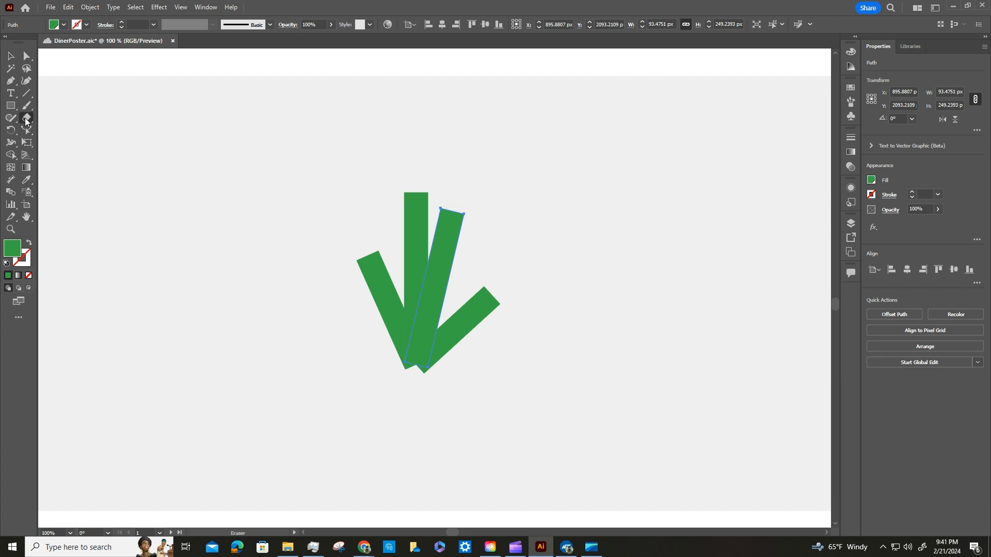
double_click(26, 119)
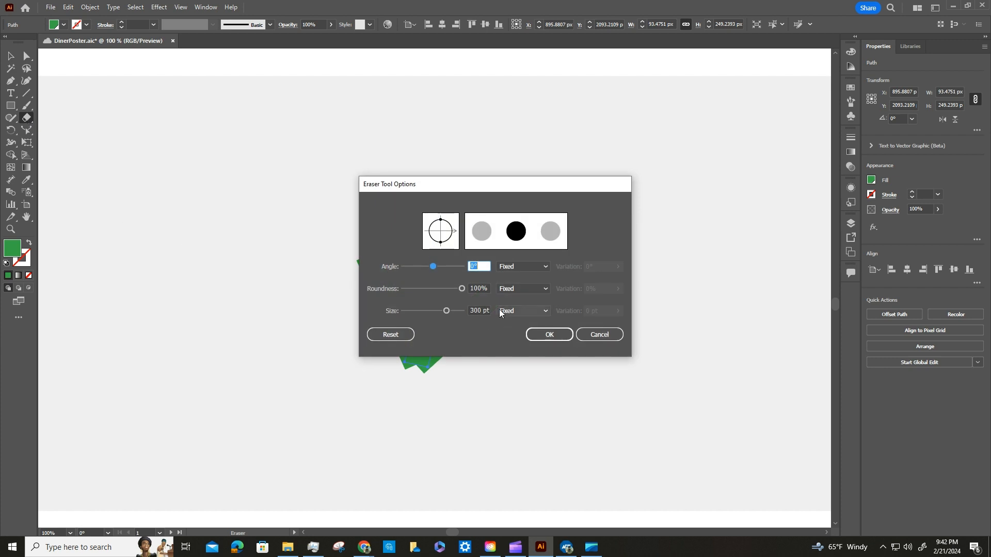
double_click(477, 310)
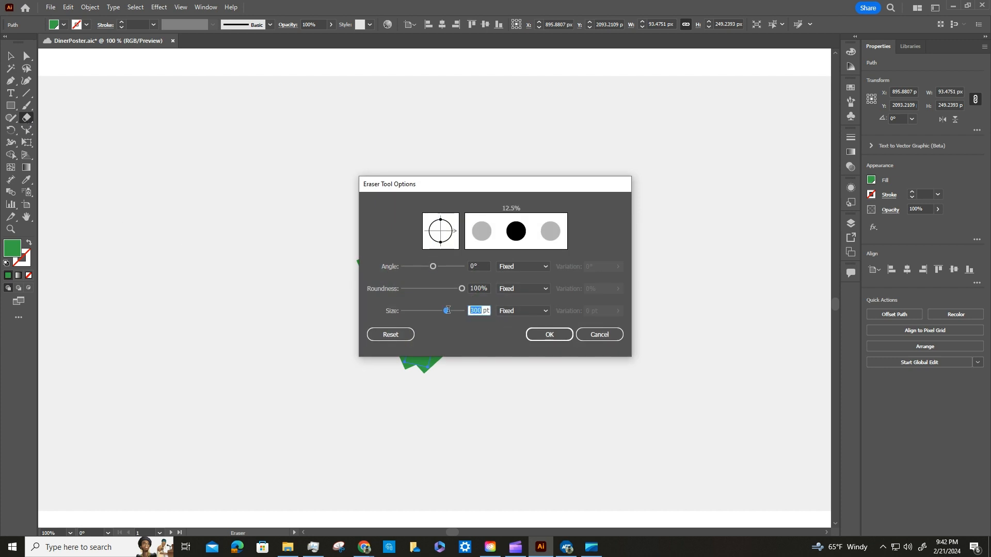
text(75)
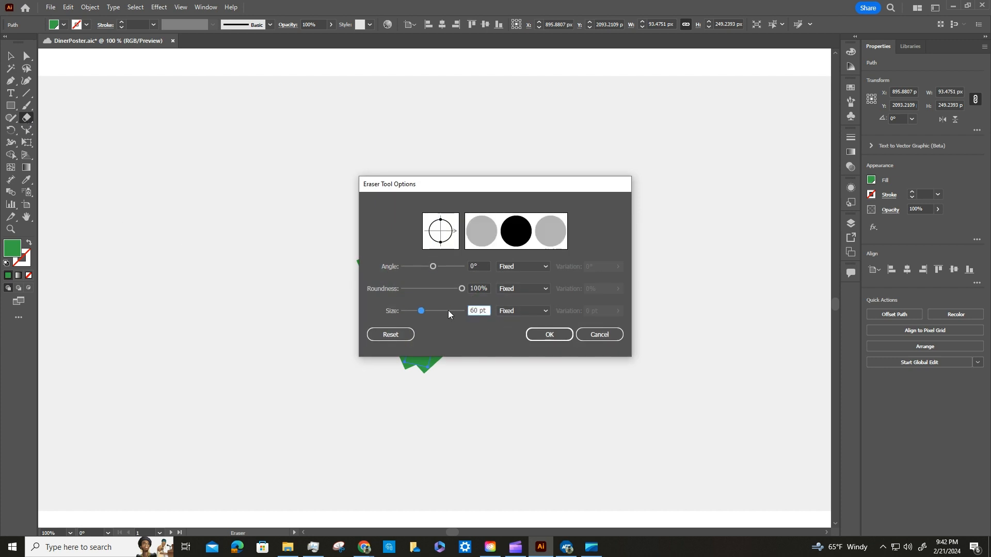
key(Return)
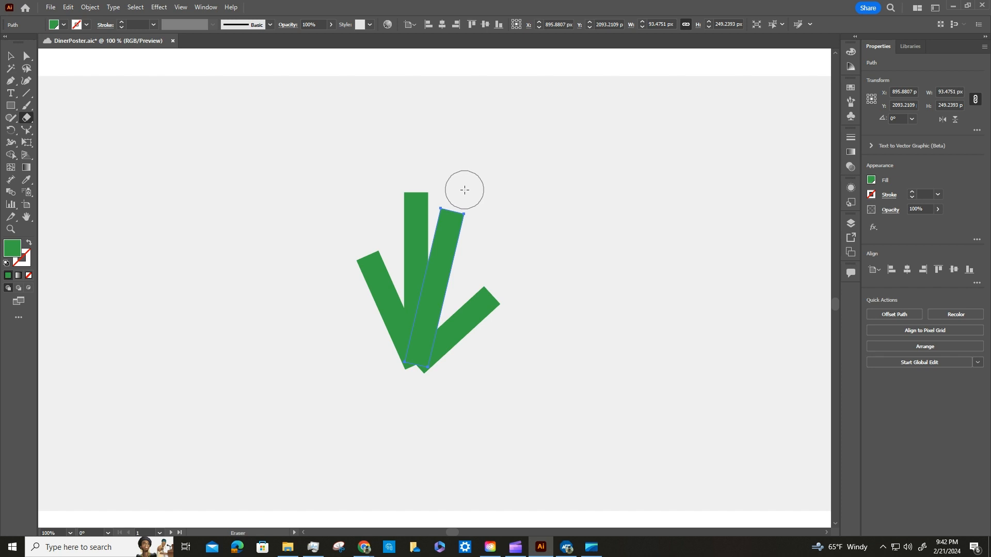
Erase both long edges of the outlined right-leaning blade to shape it into a tapered leaf, and deselect it.
mouse_move(464, 190)
mouse_down()
mouse_move(471, 273)
mouse_move(425, 398)
mouse_up()
mouse_move(451, 192)
mouse_down()
mouse_move(439, 188)
mouse_move(415, 243)
mouse_move(405, 317)
mouse_move(404, 391)
mouse_move(421, 465)
mouse_up()
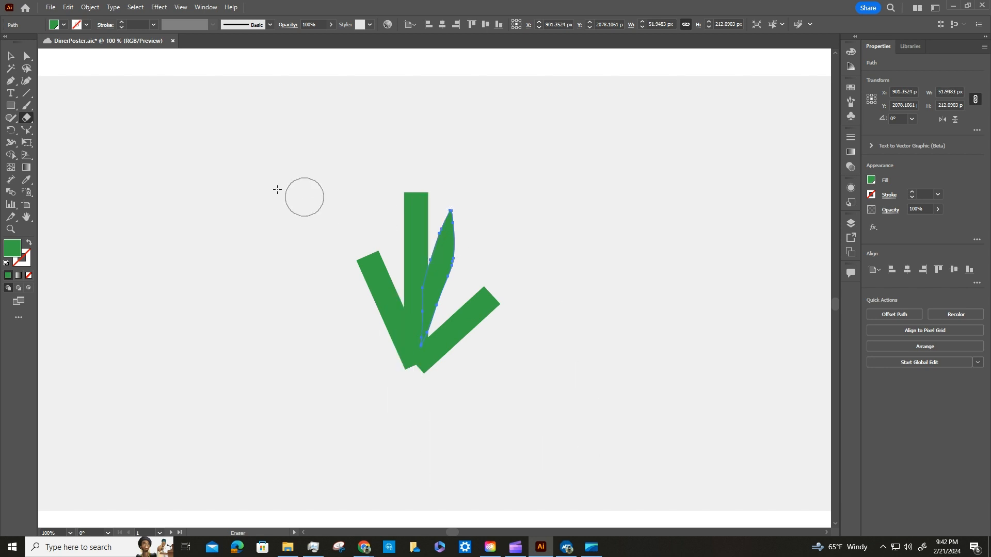
click(10, 55)
click(399, 216)
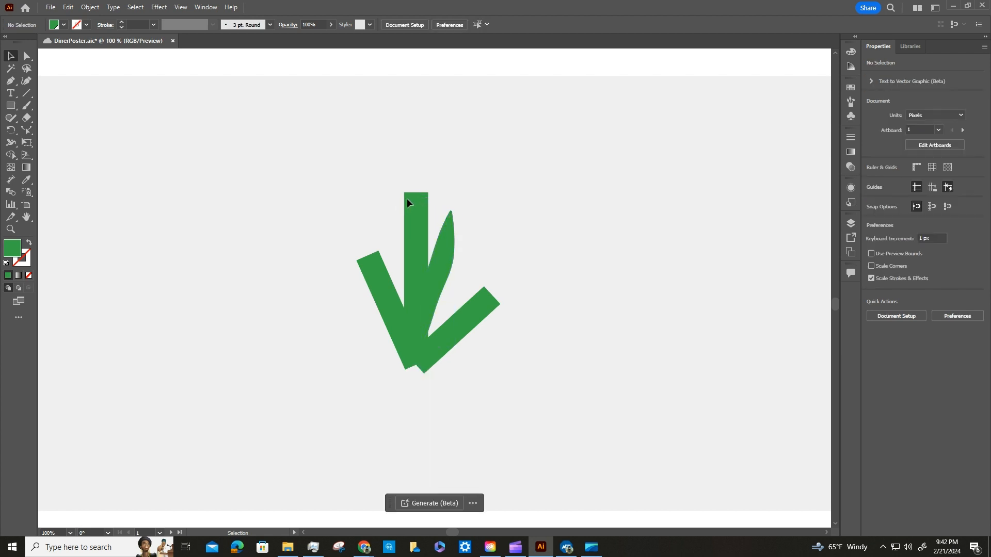
Outline the stroke of the plant's vertical middle blade.
click(415, 219)
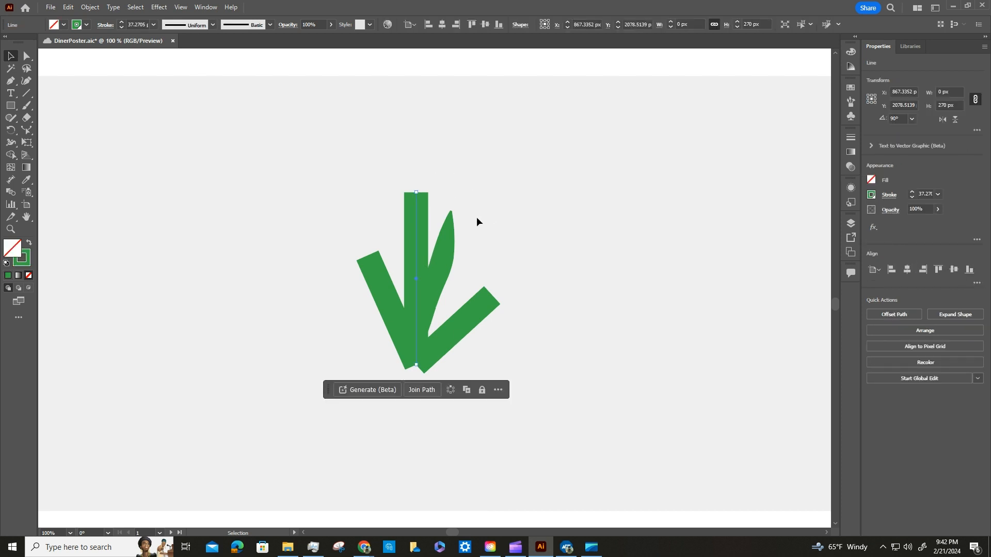
click(91, 7)
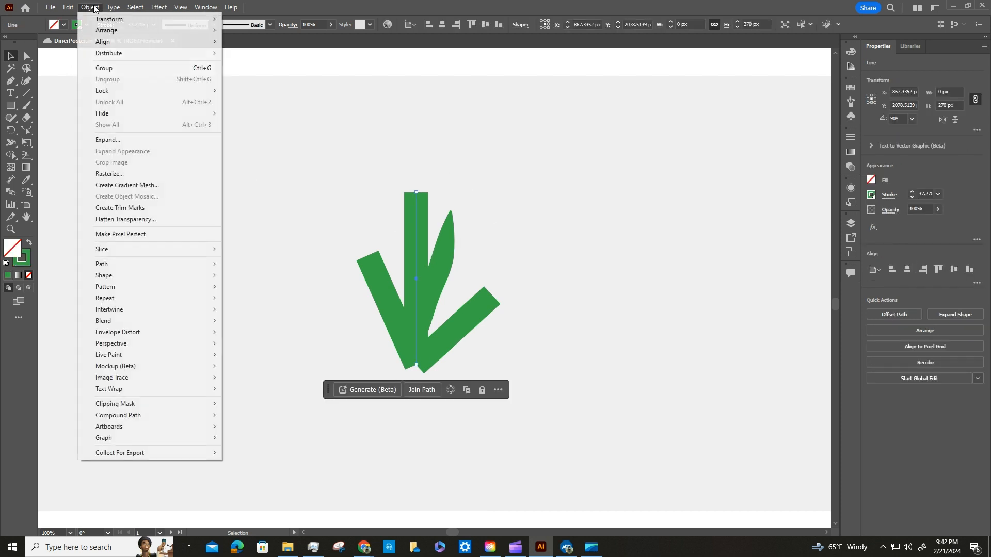
mouse_move(122, 266)
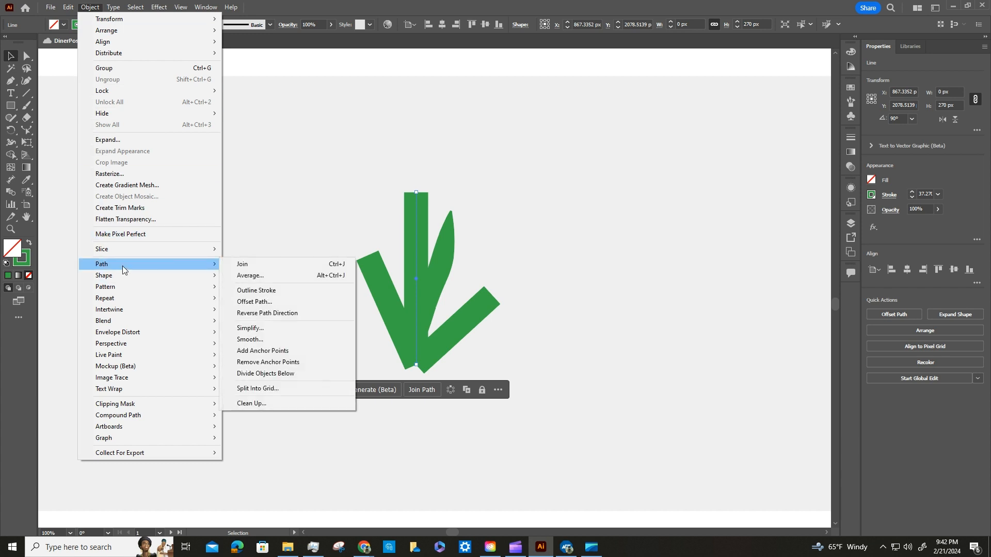
click(257, 290)
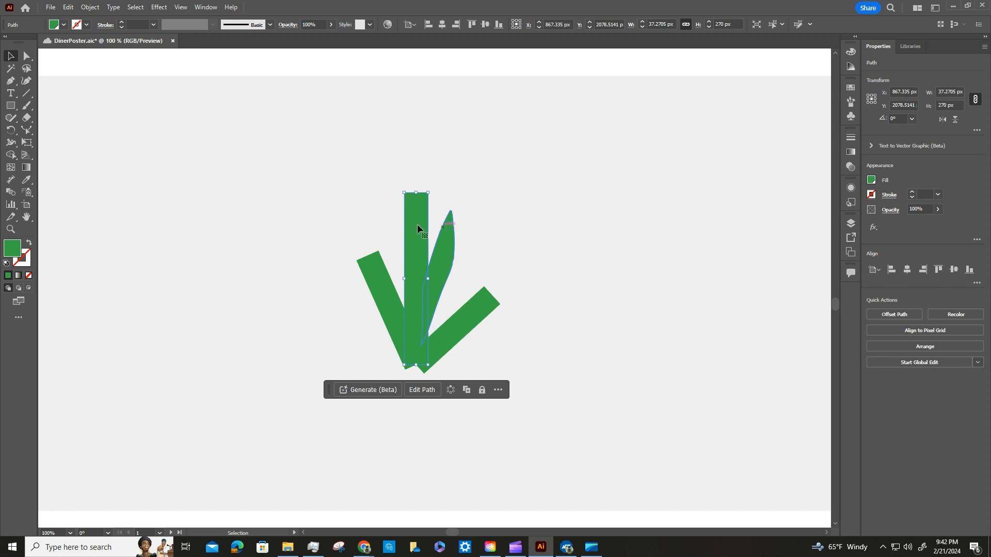
Erase along both sides of the vertical middle blade to form a slim leaf with a narrowed tip.
click(27, 118)
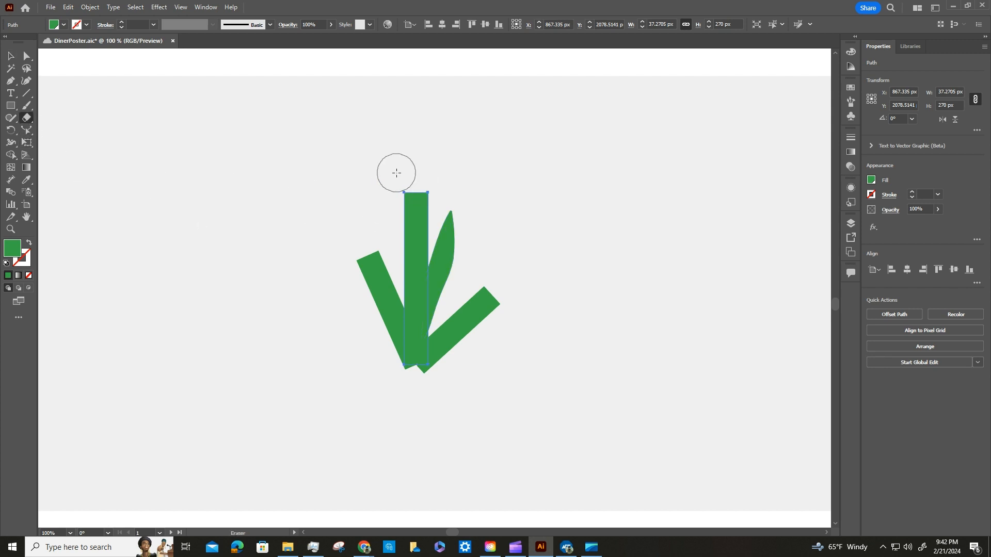
mouse_move(397, 173)
mouse_down()
mouse_move(386, 286)
mouse_move(406, 379)
mouse_up()
key(ctrl+z)
mouse_move(401, 175)
mouse_down()
mouse_move(391, 214)
mouse_move(398, 382)
mouse_up()
mouse_move(433, 178)
mouse_down()
mouse_move(447, 284)
mouse_move(417, 450)
mouse_up()
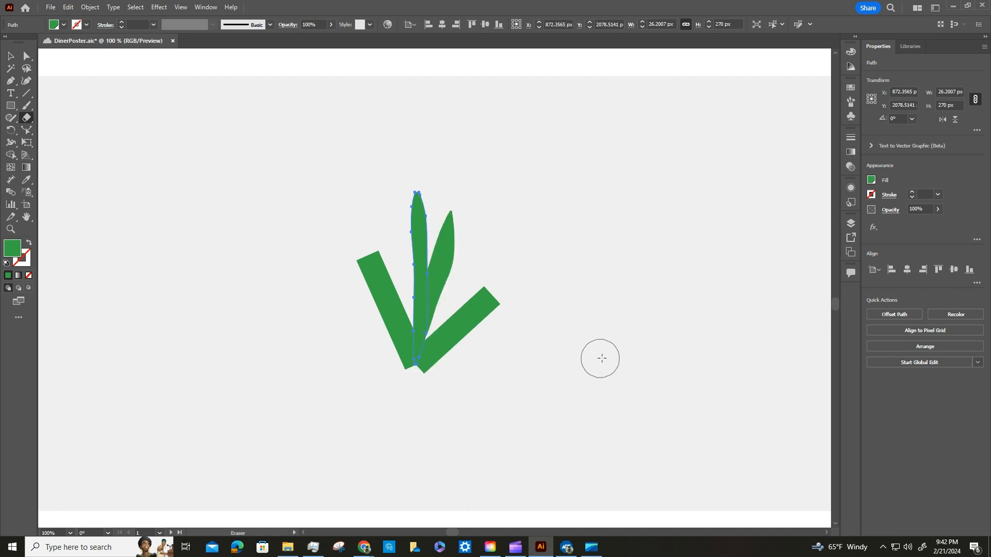
key(v)
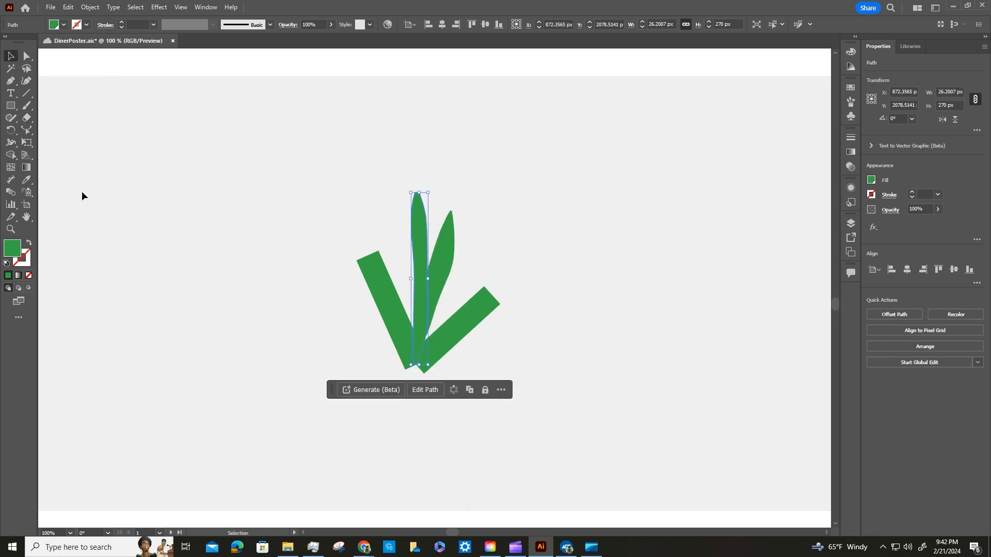
Outline the stroke of the plant's left blade.
click(377, 274)
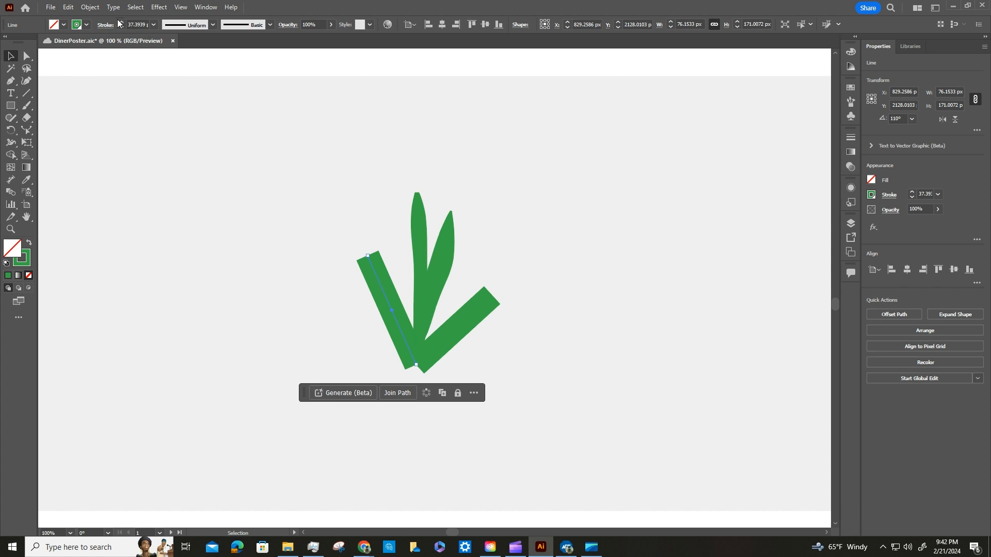
click(89, 7)
mouse_move(146, 262)
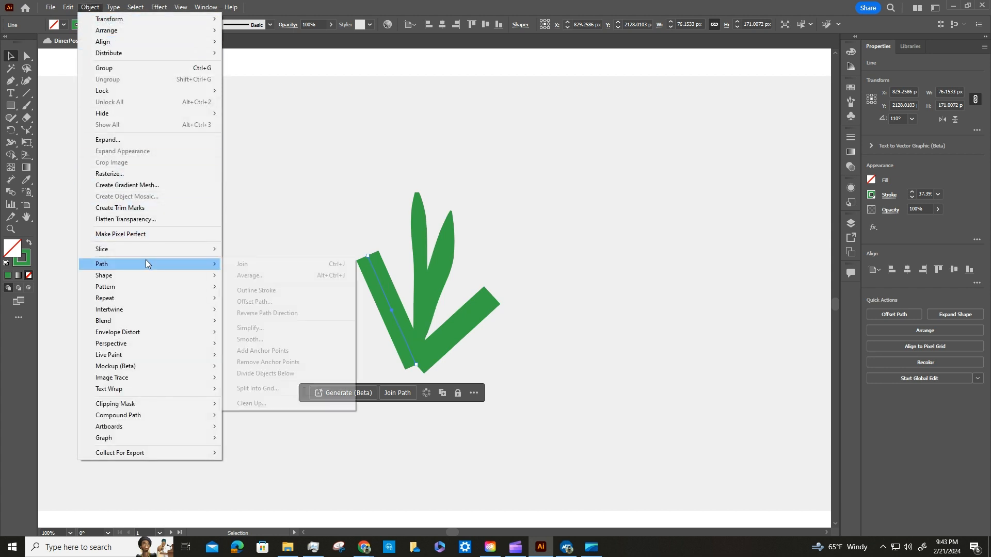
click(261, 290)
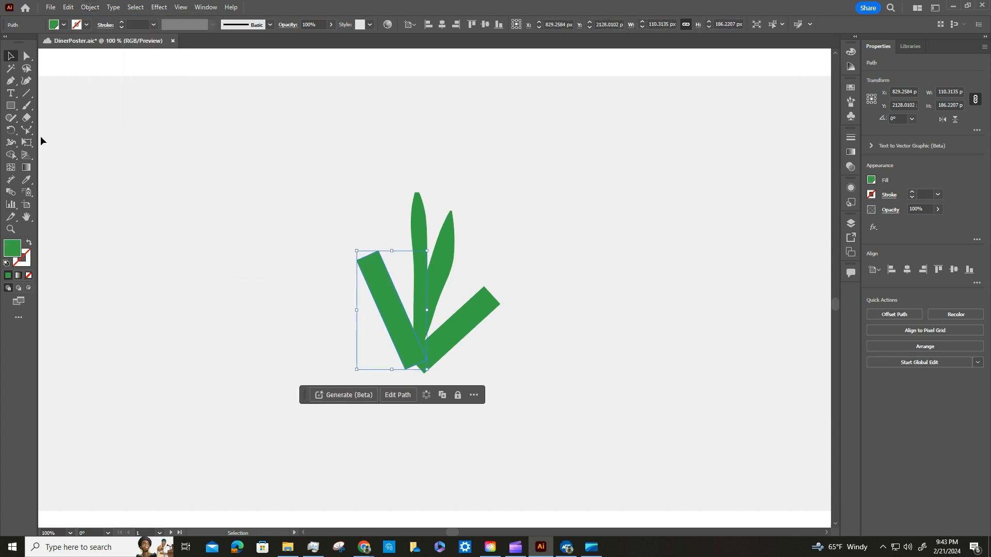
Erase both edges and the blunt upper end of the left blade to shape a pointed leaf.
click(26, 118)
drag(336, 248, 391, 369)
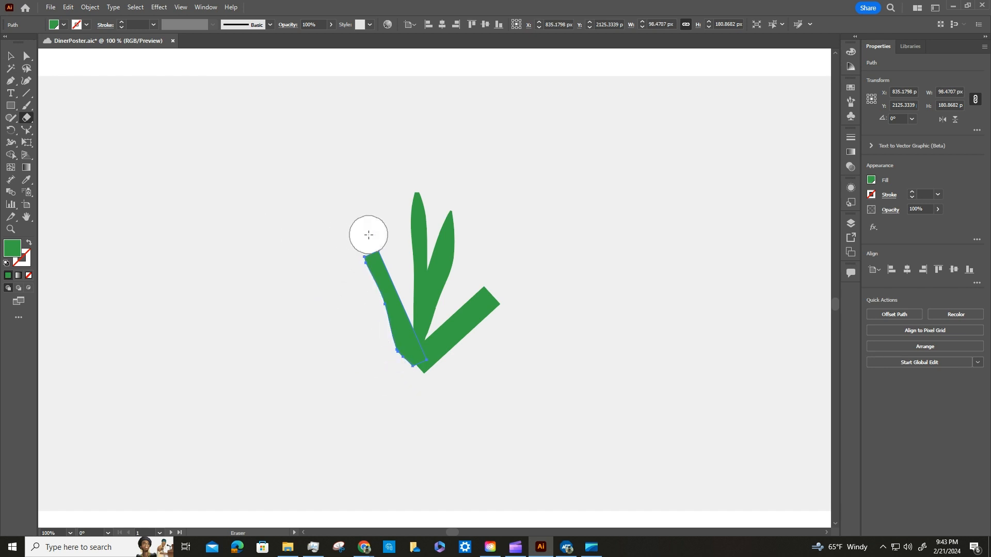
mouse_move(369, 235)
mouse_down()
mouse_move(413, 316)
mouse_move(427, 367)
mouse_up()
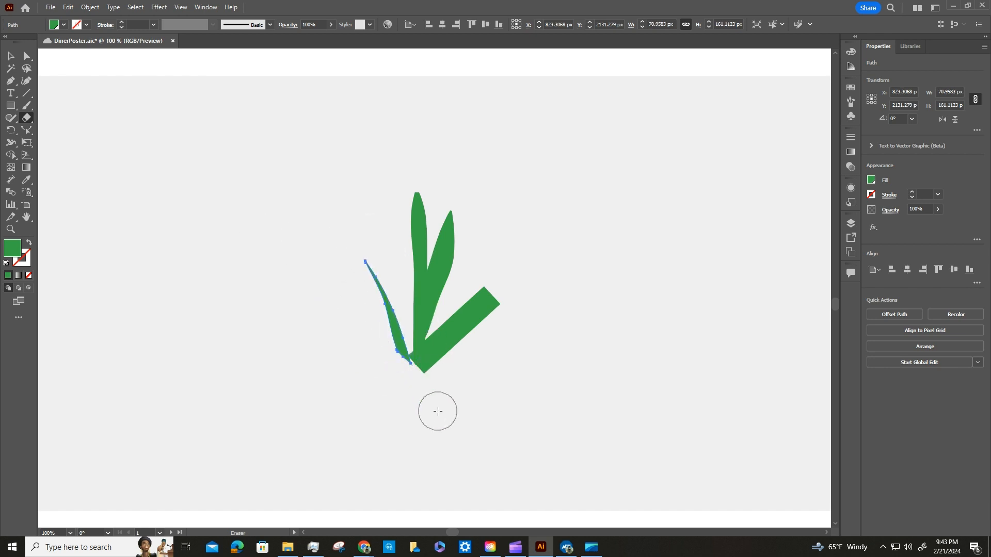
key(ctrl+z)
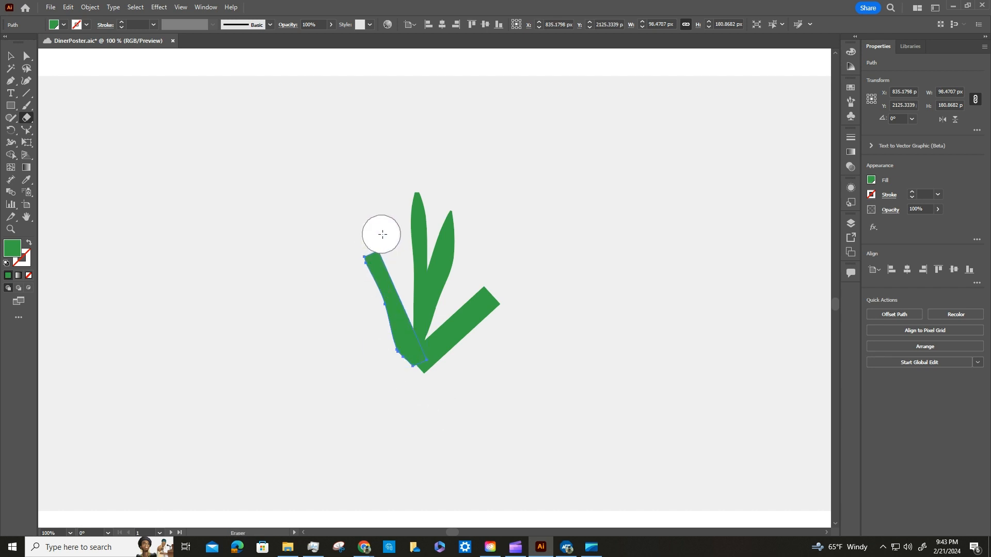
mouse_move(383, 234)
mouse_down()
mouse_move(427, 320)
mouse_move(438, 384)
mouse_up()
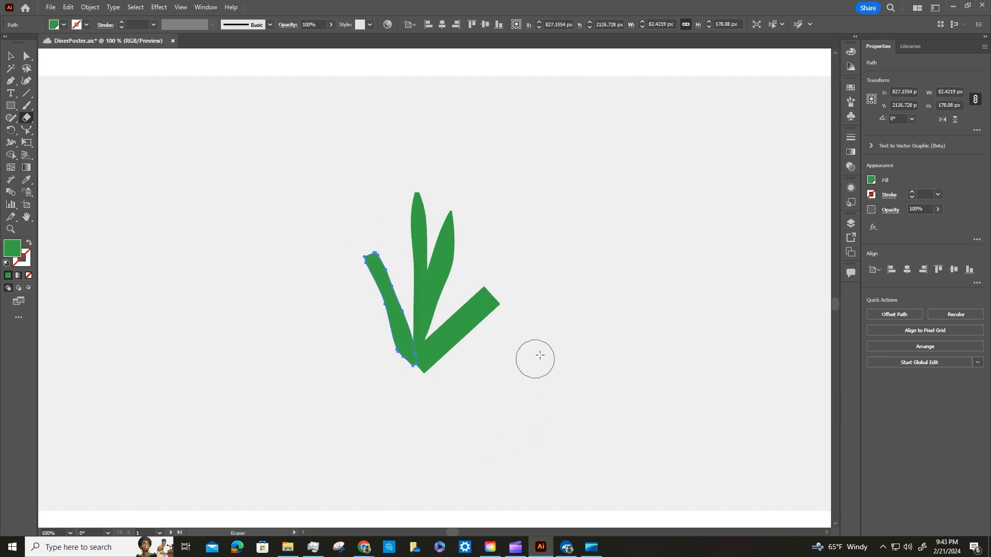
drag(369, 232, 402, 258)
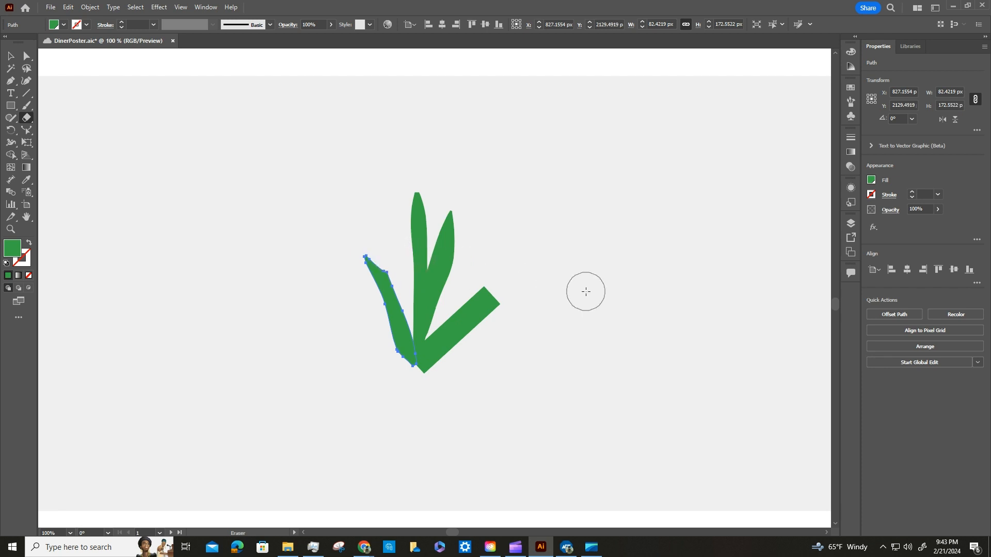
key(v)
Outline the stroke of the plant's low right blade.
click(478, 305)
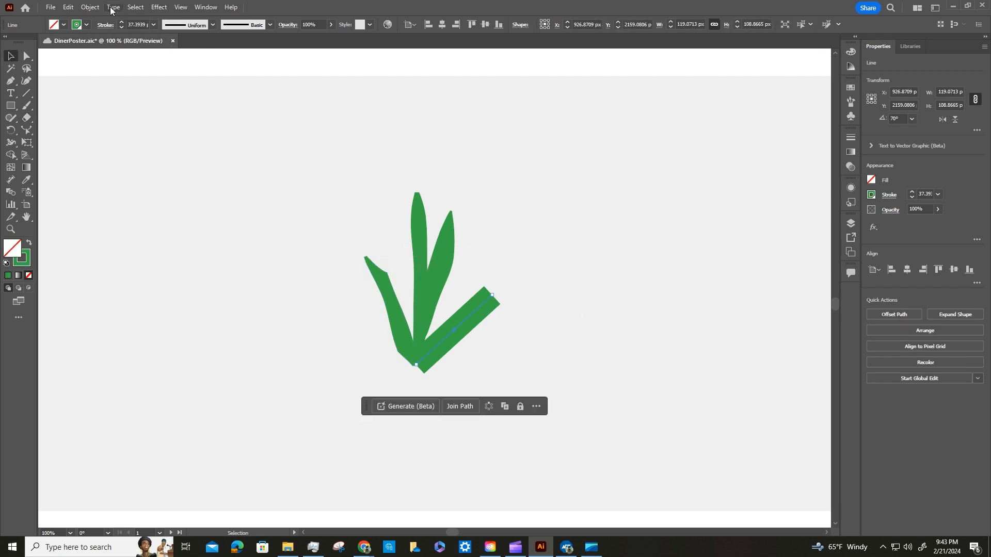
click(92, 7)
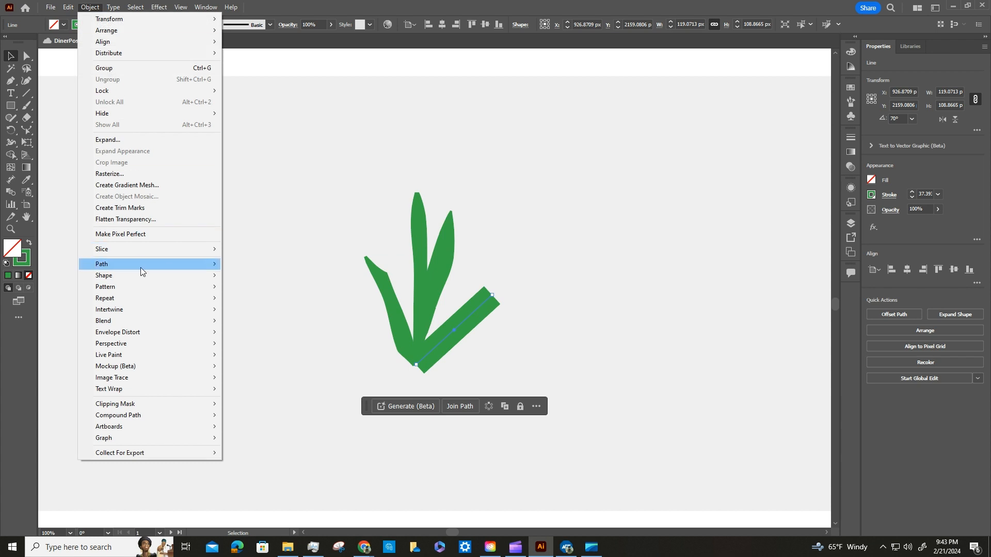
mouse_move(142, 267)
click(273, 292)
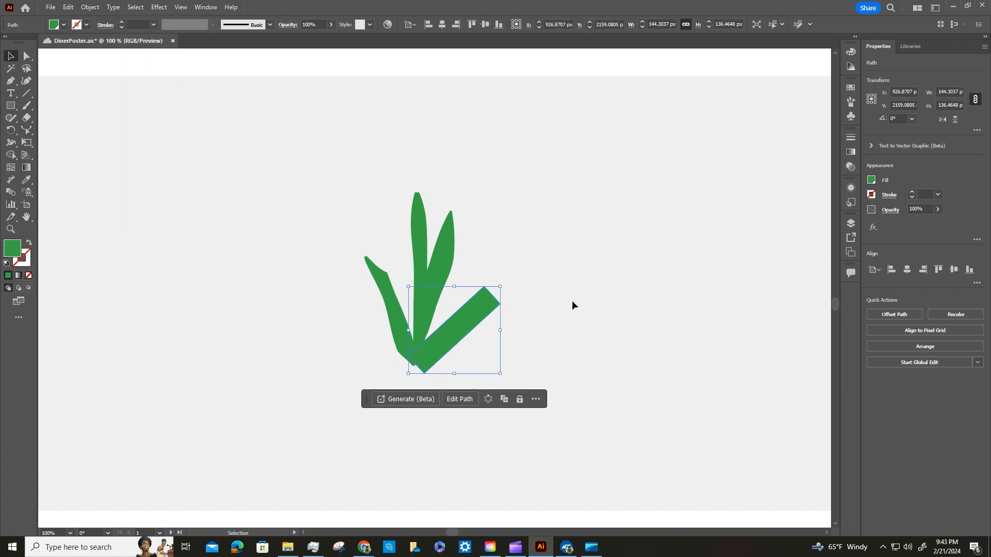
Erase along the lower and upper edges of the low right blade to make a narrow leaf.
key(shift+e)
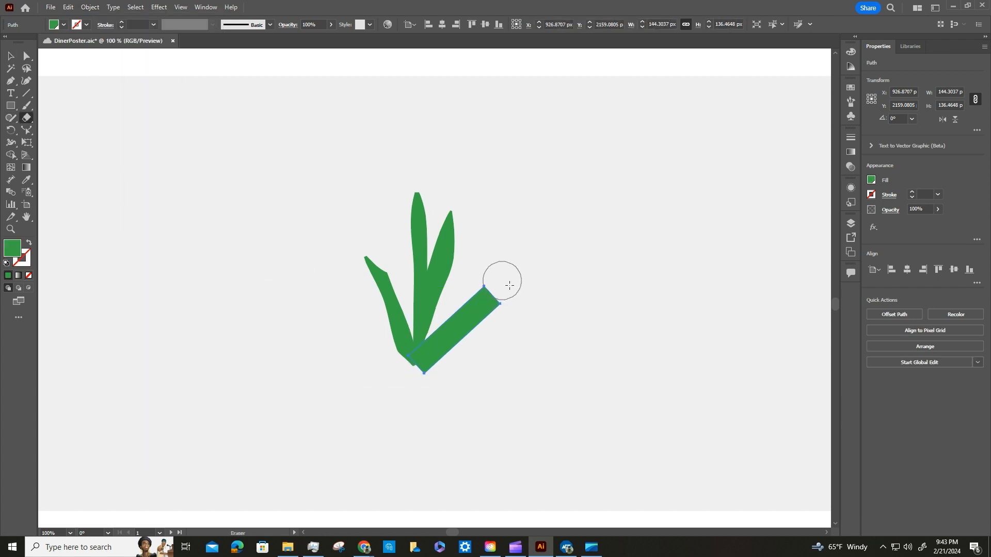
mouse_move(511, 305)
mouse_down()
mouse_move(452, 369)
mouse_move(410, 393)
mouse_up()
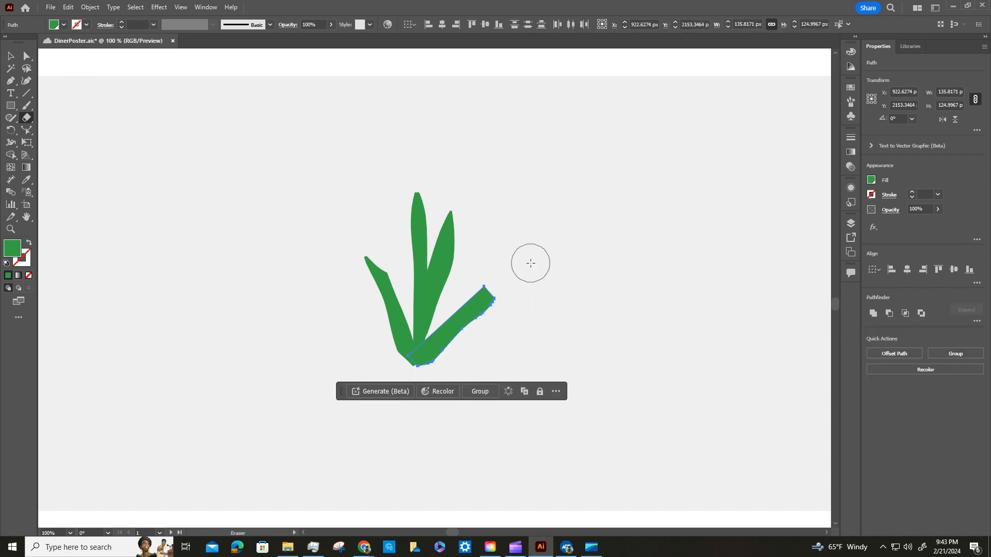
mouse_move(528, 262)
mouse_down()
mouse_move(445, 294)
mouse_move(398, 346)
mouse_up()
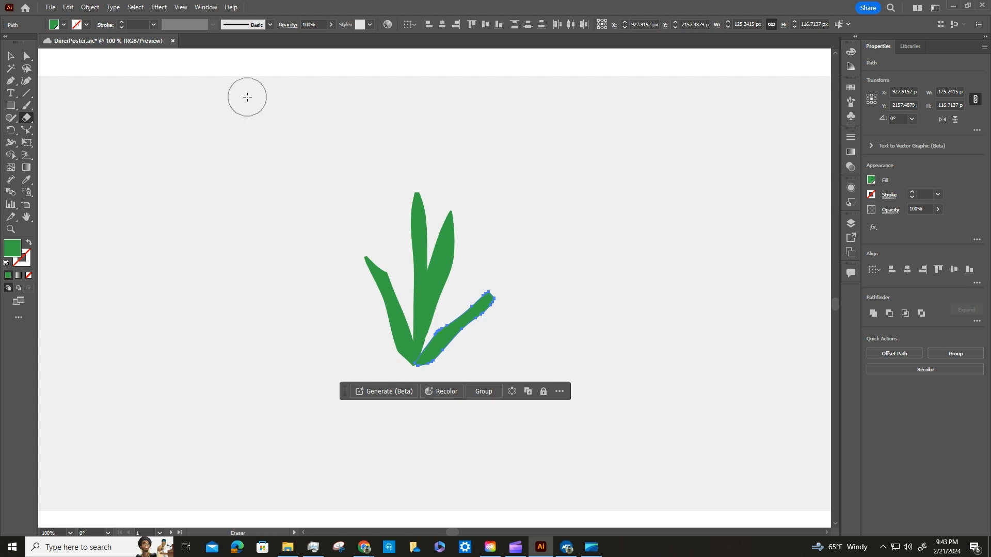
Group the plant's four leaves into one object and save the document.
click(11, 55)
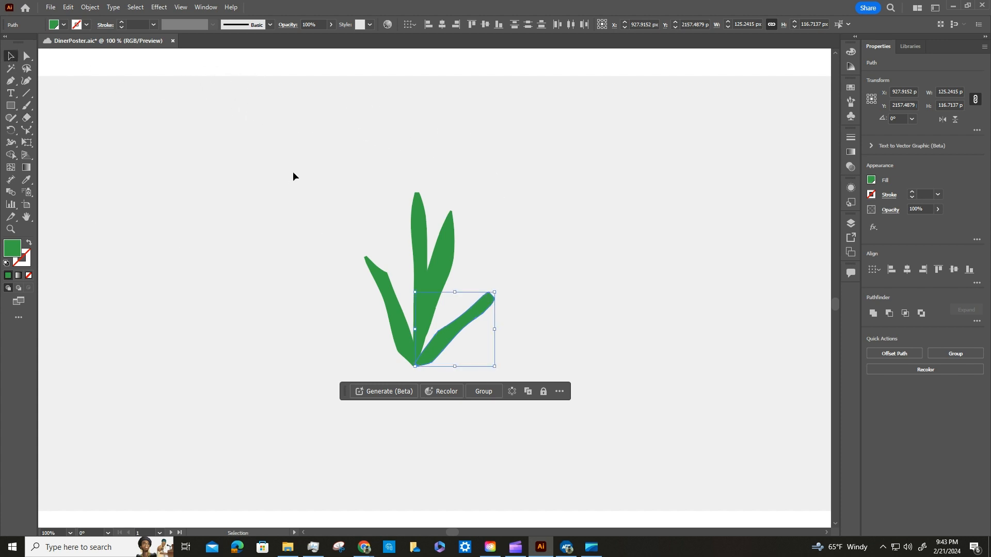
drag(293, 177, 573, 385)
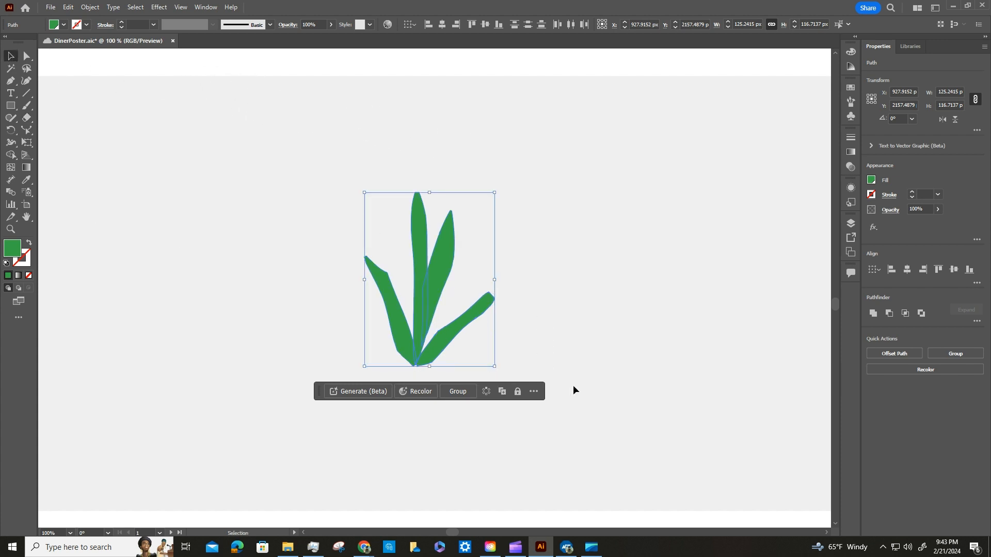
click(457, 392)
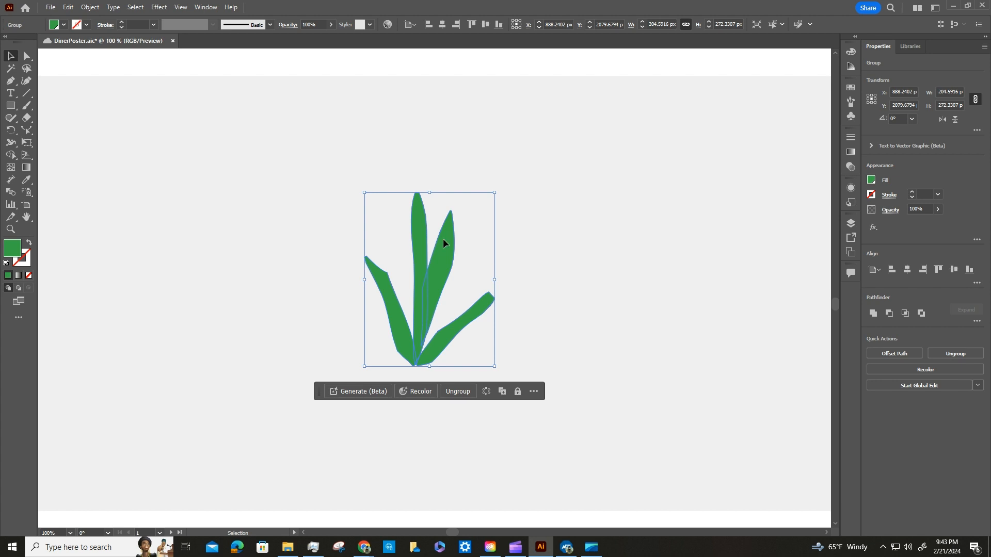
click(51, 8)
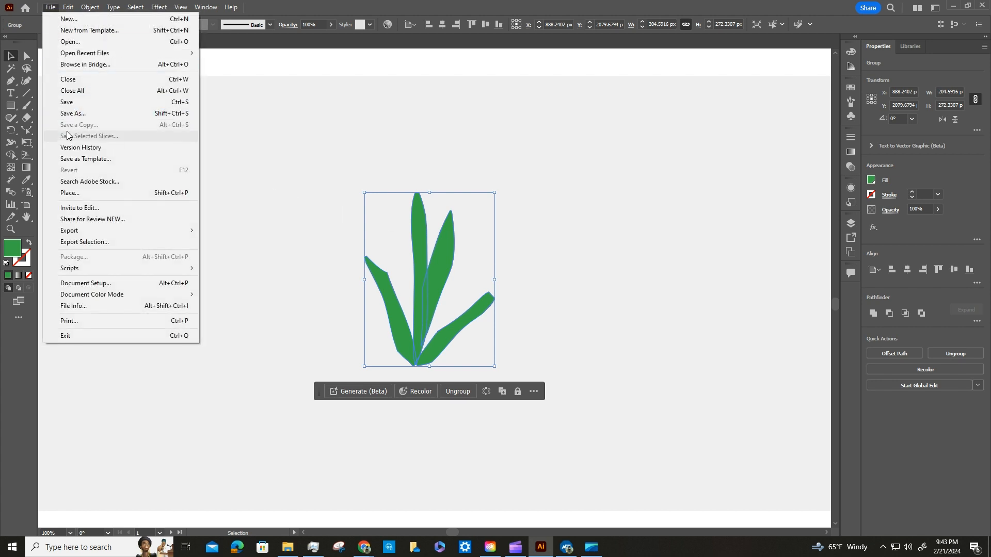
click(69, 102)
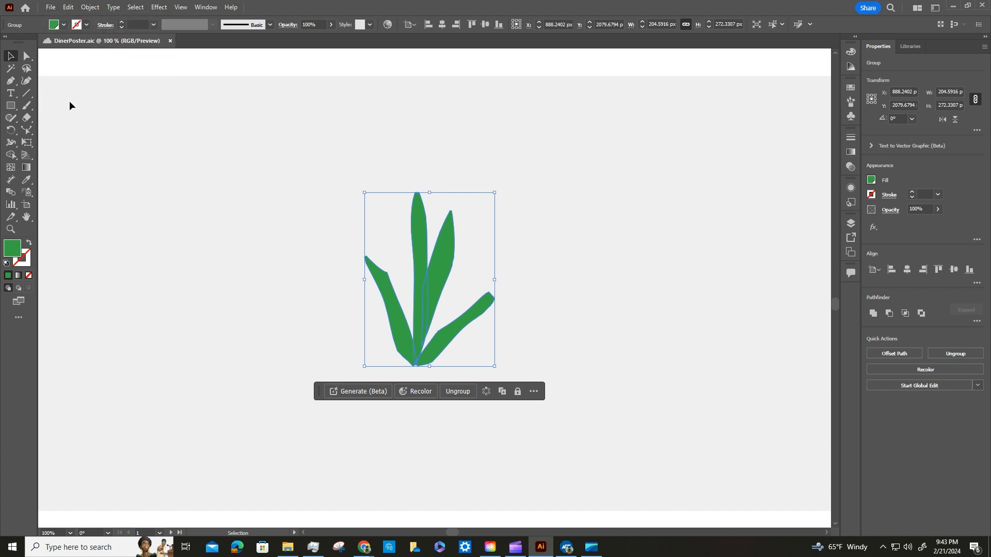
click(623, 236)
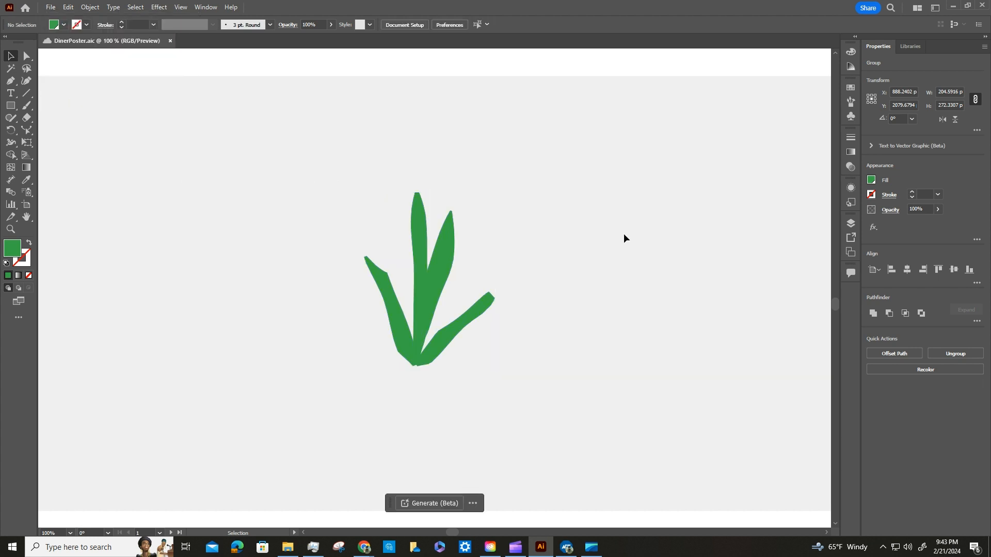
Select the cloud's three circles without the rectangle and activate the Shape Builder tool.
key(a)
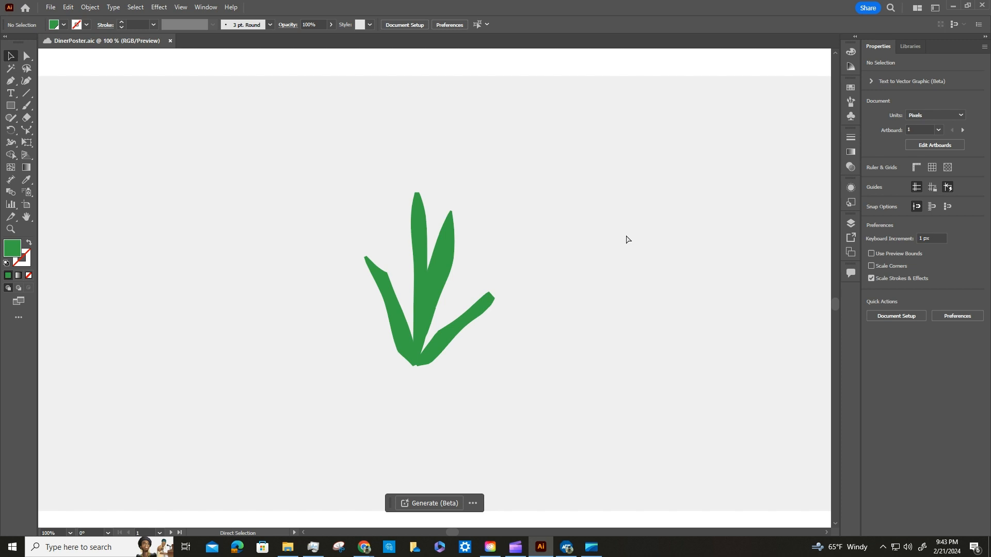
key(ctrl+minus)
key(ctrl+minus)
key(ctrl+minus)
scroll(558, 309, down, 3)
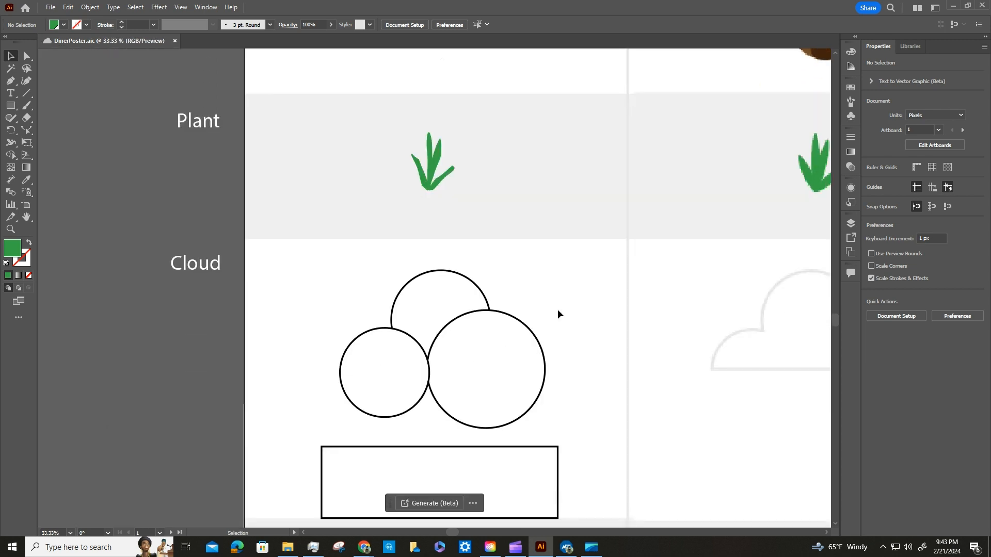
scroll(558, 309, down, 2)
click(534, 284)
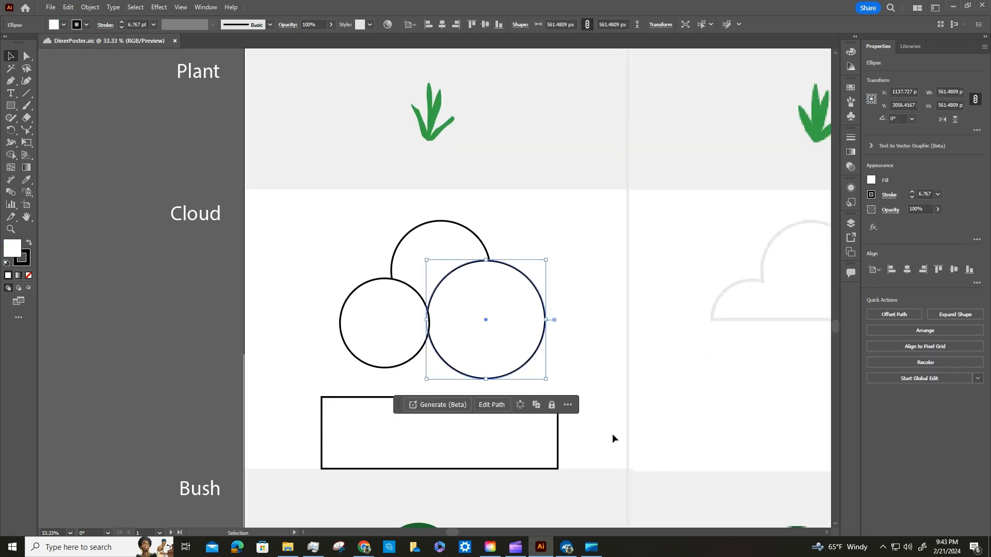
key(a)
scroll(609, 415, up, 1)
key(v)
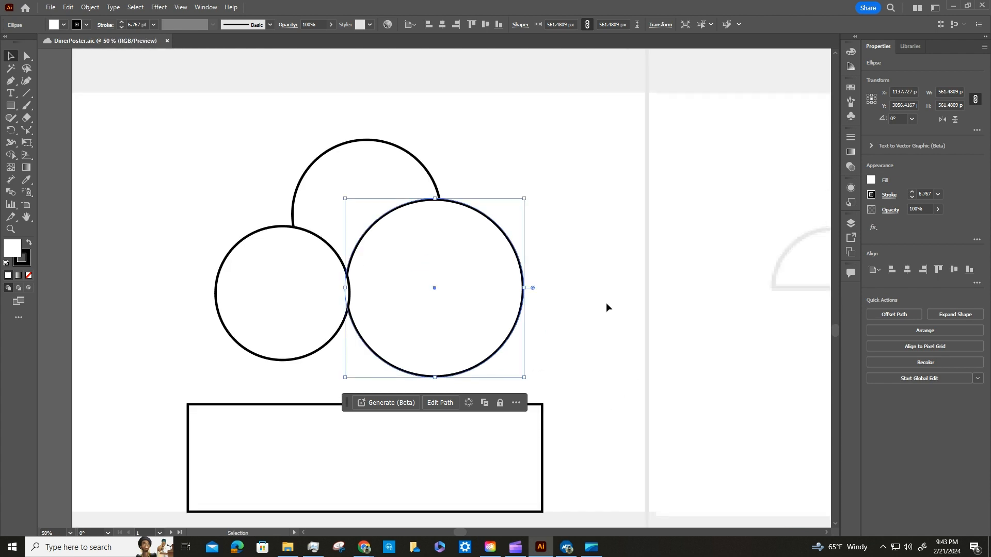
click(567, 236)
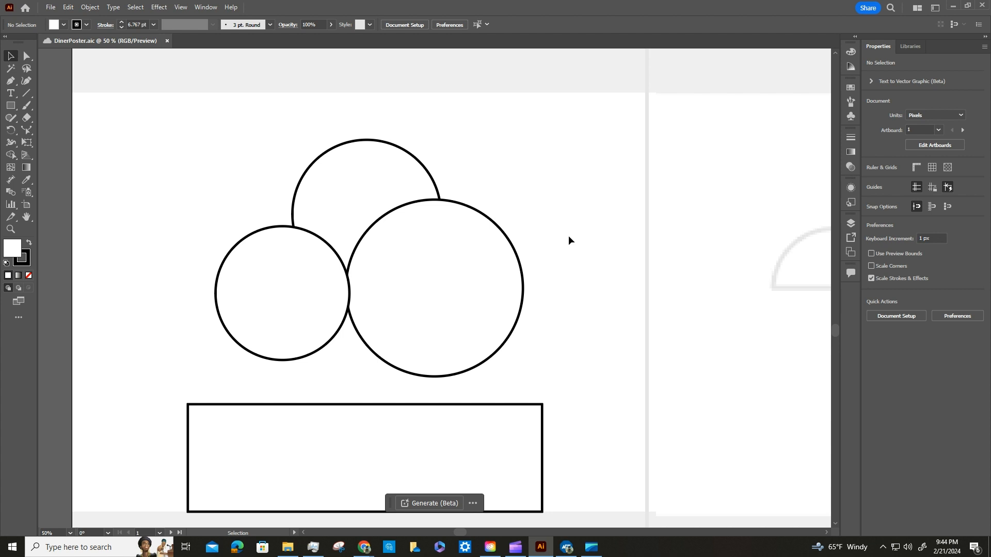
click(7, 60)
drag(163, 96, 565, 371)
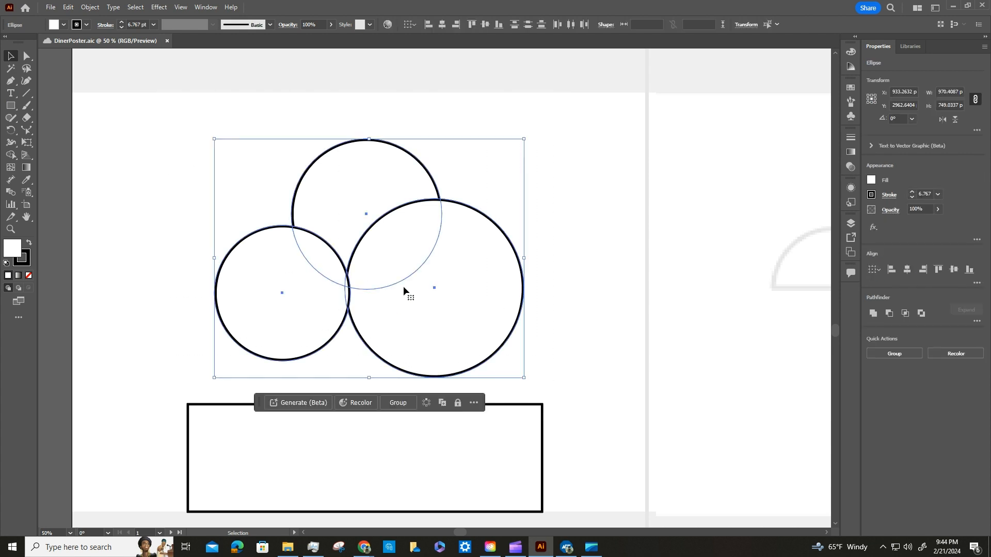
click(12, 156)
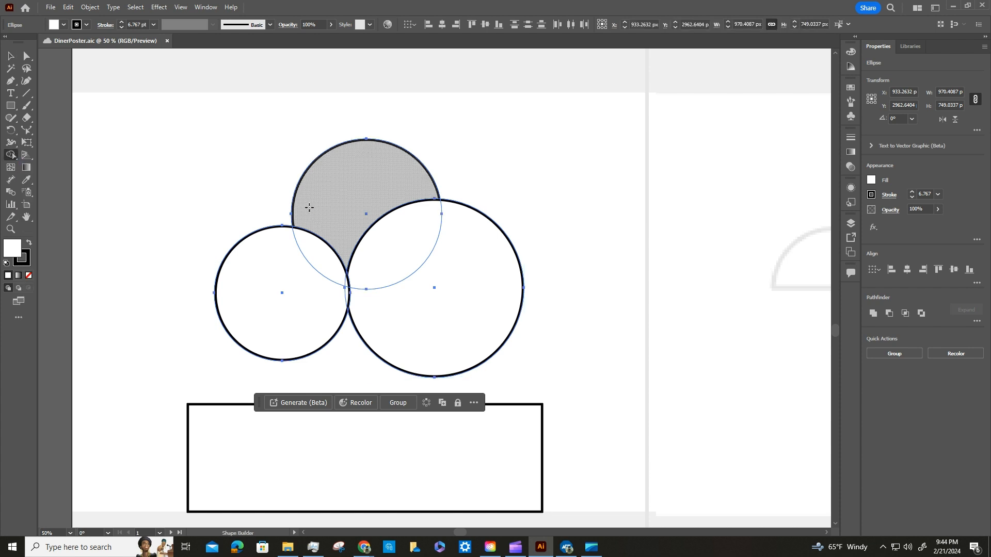
Try merging the three cloud circles with the Shape Builder and undo the merges.
drag(280, 146, 478, 289)
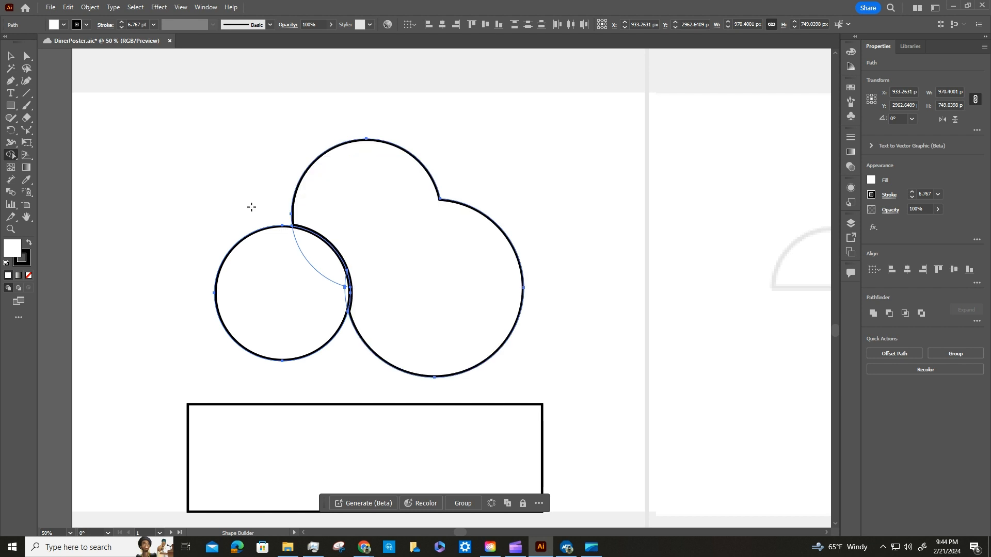
mouse_move(213, 181)
mouse_down()
mouse_move(276, 232)
mouse_move(401, 290)
mouse_up()
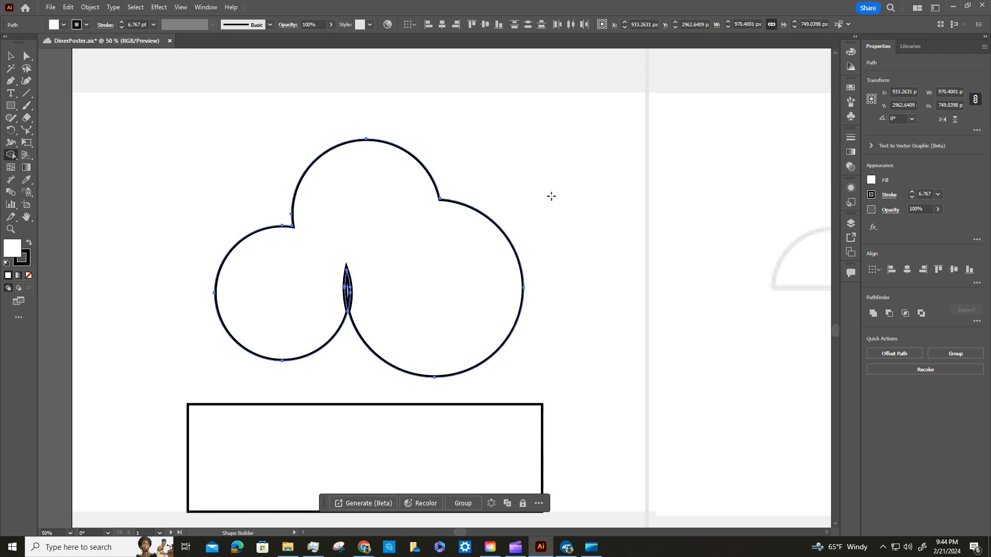
key(ctrl+z)
key(ctrl+z)
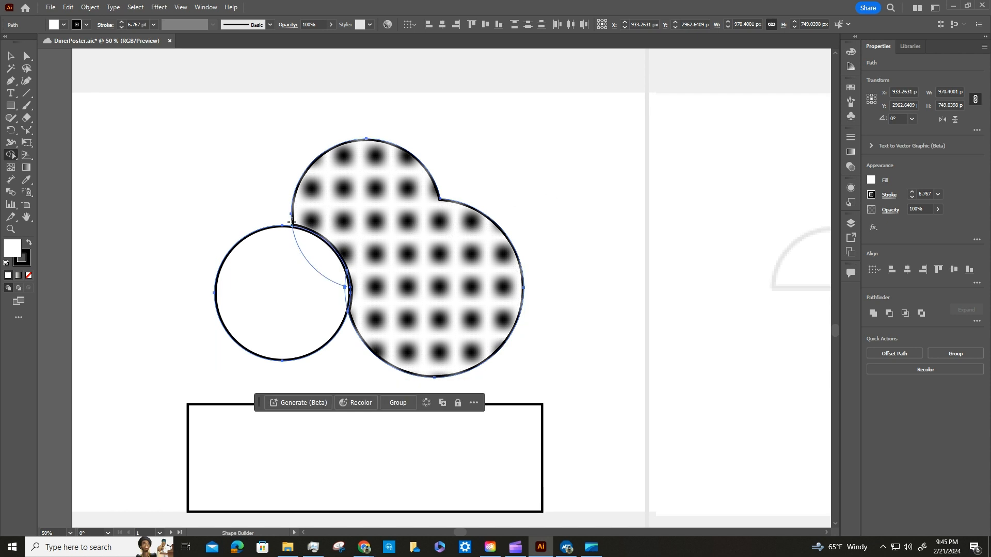
drag(255, 202, 384, 294)
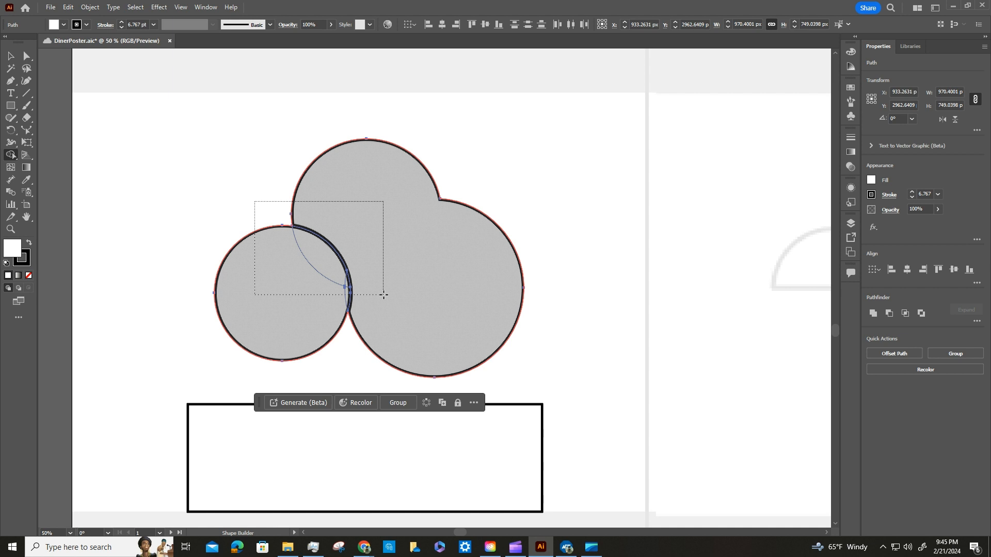
drag(384, 295, 453, 334)
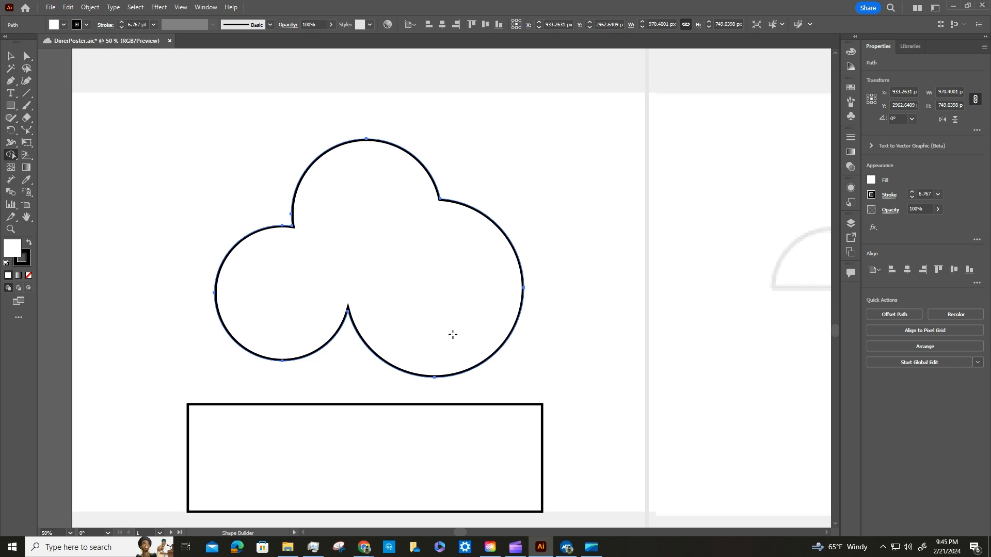
key(ctrl)
key(ctrl+z)
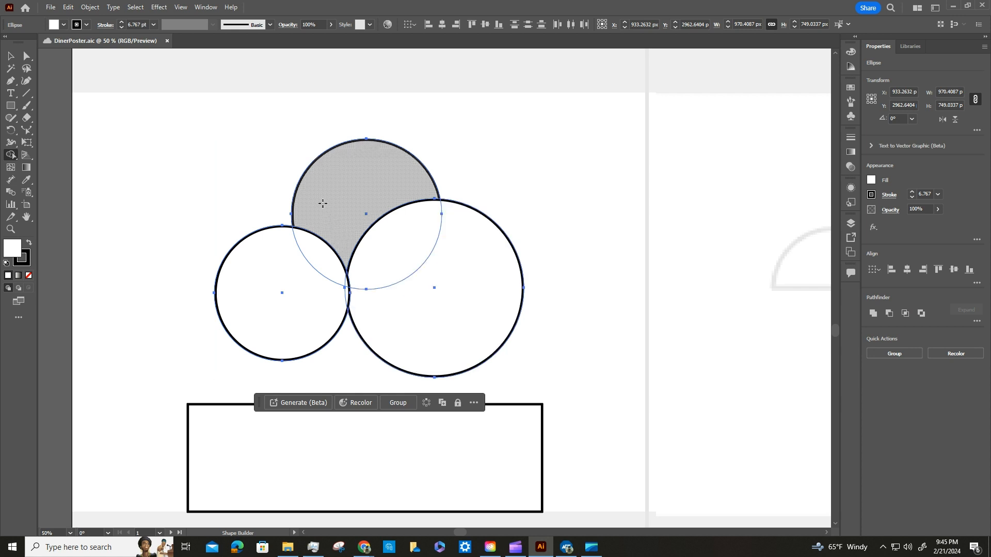
Merge the cloud's upper and right circles, and combine the left circle with them into a single outline using the Shape Builder.
mouse_move(272, 132)
mouse_down()
mouse_move(320, 199)
mouse_move(430, 282)
mouse_up()
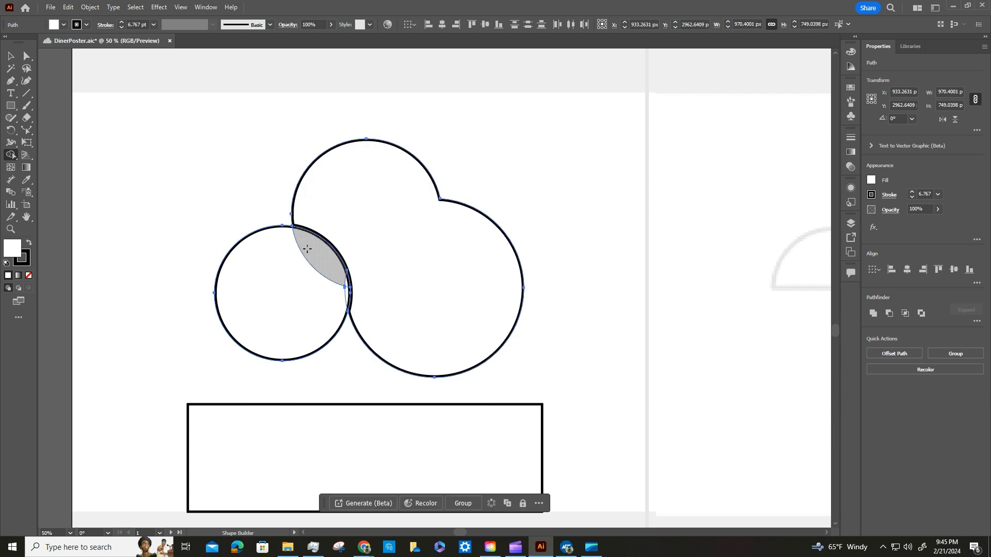
drag(230, 205, 431, 323)
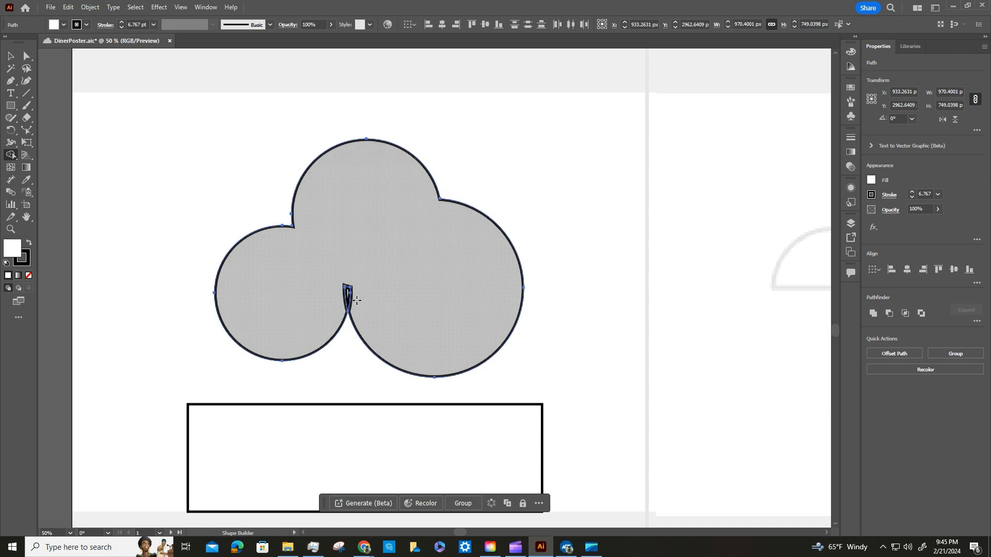
key(ctrl+z)
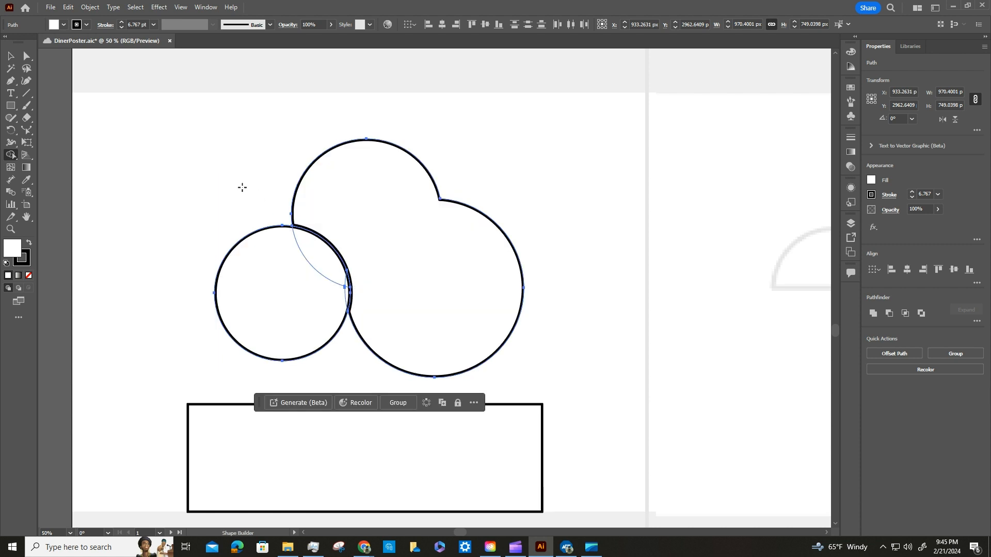
mouse_move(243, 180)
mouse_down()
mouse_move(394, 316)
mouse_move(435, 318)
mouse_up()
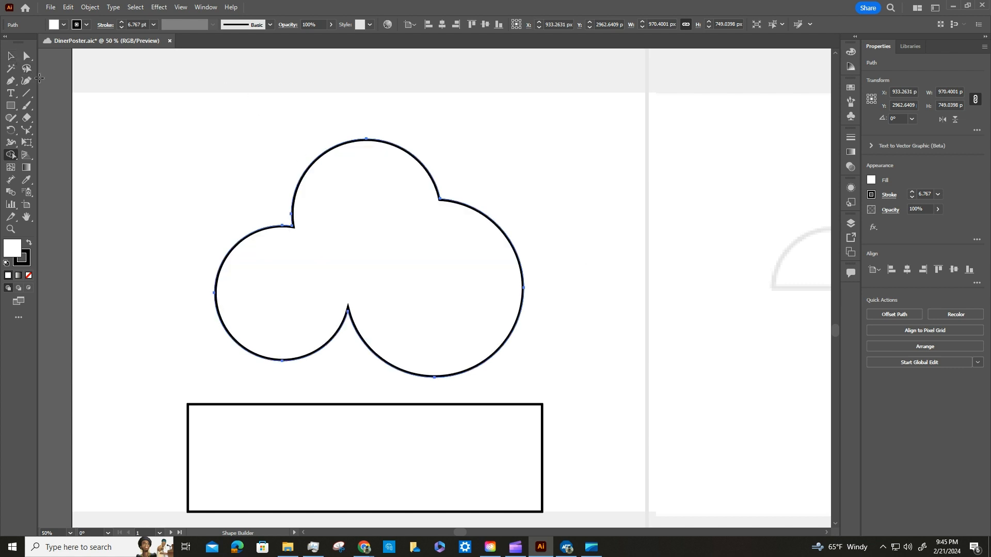
Move the rectangle up over the cloud's lower lobes so its upper edge crosses the cloud horizontally.
key(v)
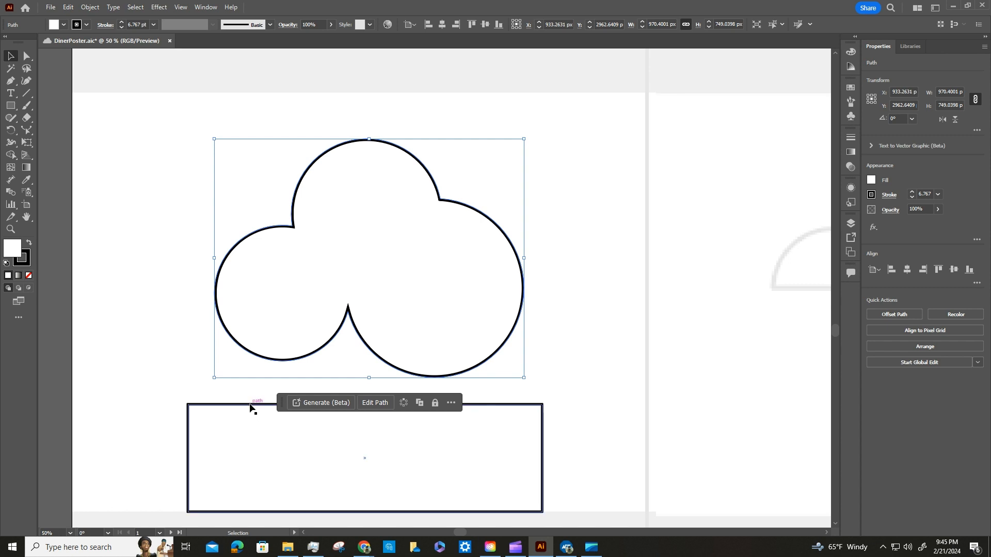
drag(251, 408, 262, 297)
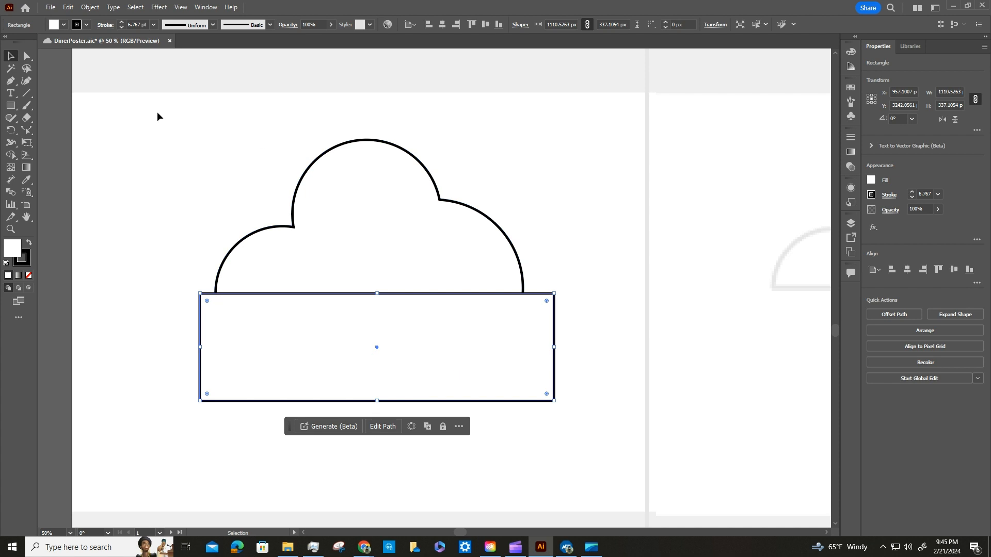
Try to cut off the cloud's base using the Shape Builder with only the rectangle selected.
drag(158, 113, 176, 166)
click(224, 298)
click(11, 156)
mouse_move(164, 329)
mouse_down()
mouse_move(408, 358)
mouse_move(591, 359)
mouse_up()
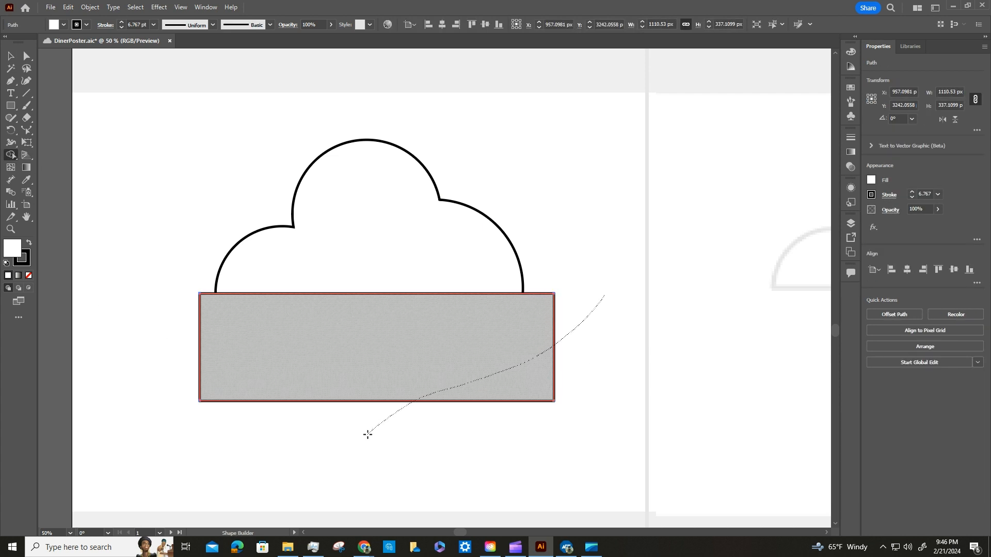
key(v)
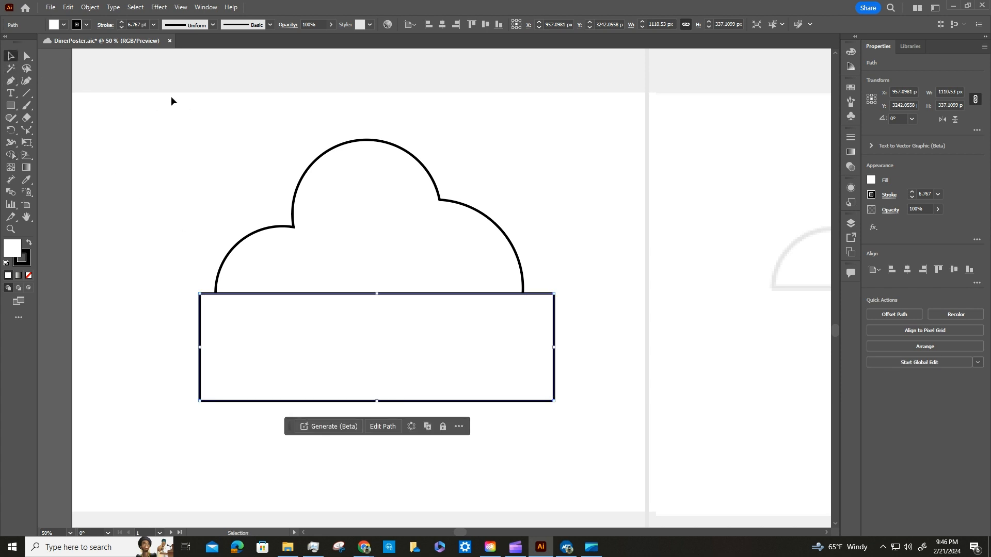
Select both the cloud and the rectangle, and use the Shape Builder to take the overlapping lower lobes off the cloud.
drag(145, 96, 621, 428)
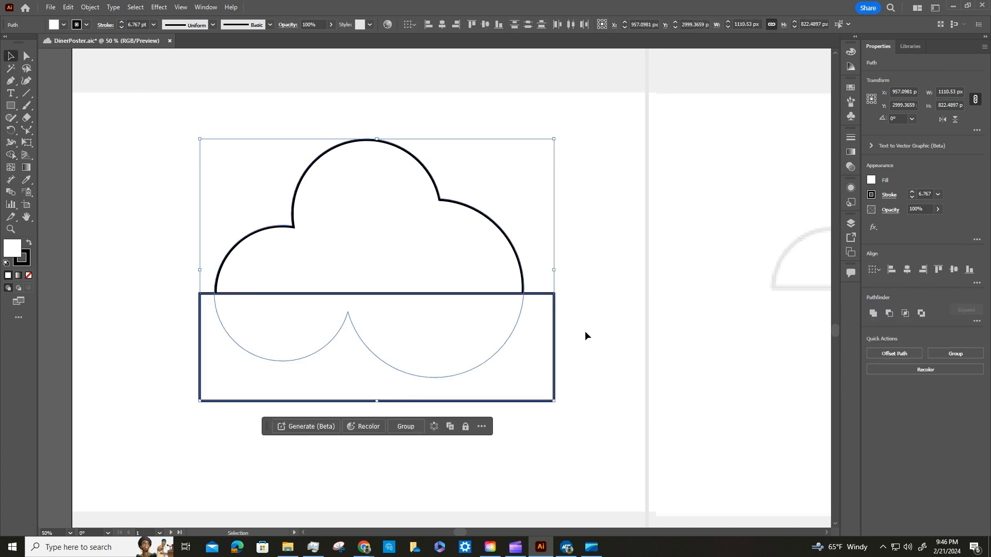
key(shift+m)
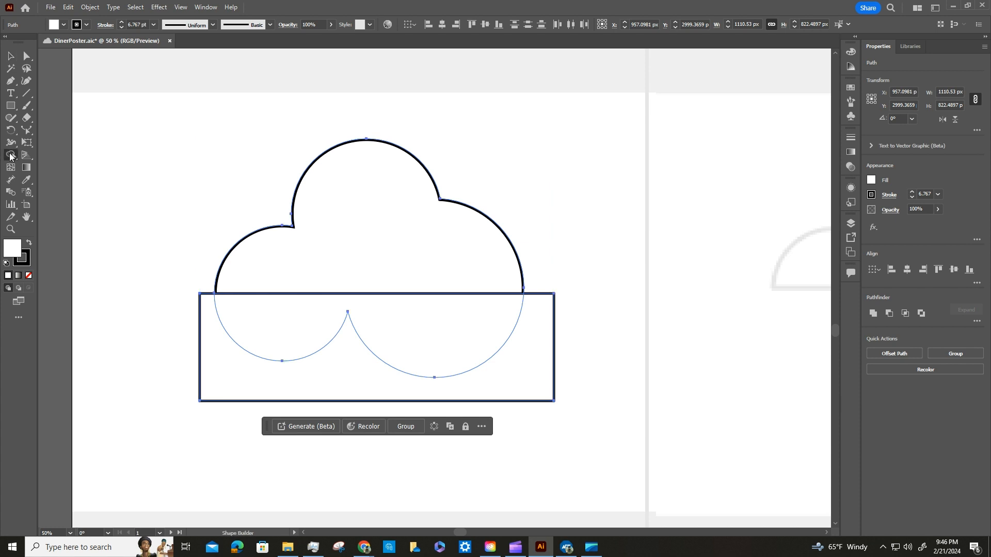
mouse_move(610, 315)
mouse_down()
mouse_move(317, 378)
mouse_move(167, 366)
mouse_move(141, 345)
mouse_move(511, 358)
mouse_move(615, 371)
mouse_up()
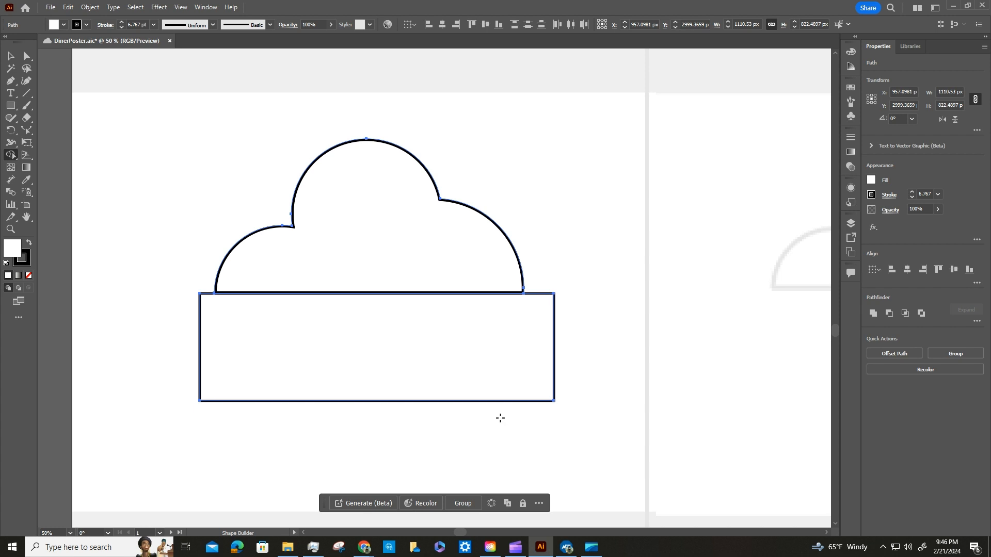
Remove the rectangle below the cloud with the Shape Builder, leaving only the flat-bottomed cloud.
mouse_move(590, 339)
alt+mouse_down()
mouse_move(290, 344)
mouse_move(160, 331)
alt+mouse_up()
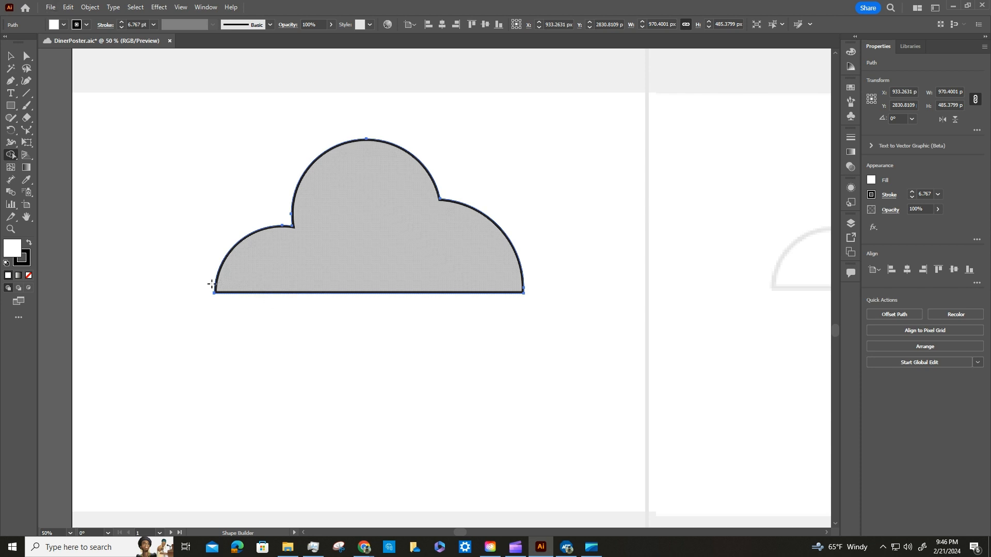
key(ctrl)
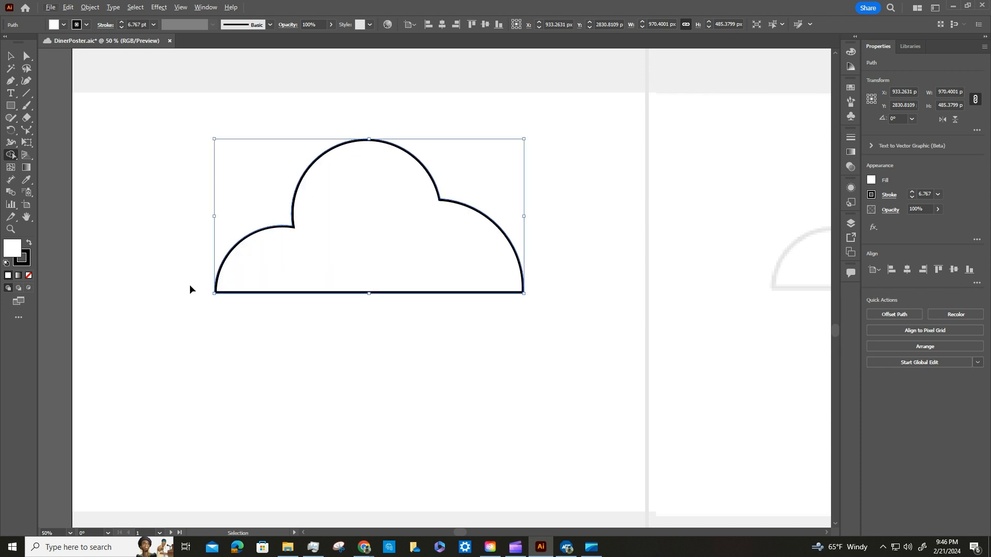
key(ctrl+z)
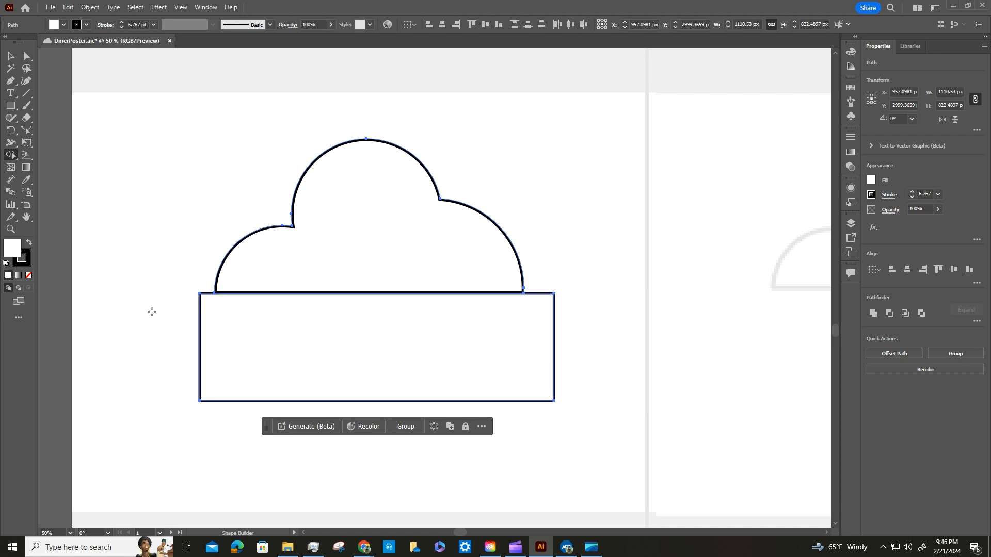
mouse_move(147, 311)
alt+mouse_down()
mouse_move(302, 338)
mouse_move(595, 341)
alt+mouse_up()
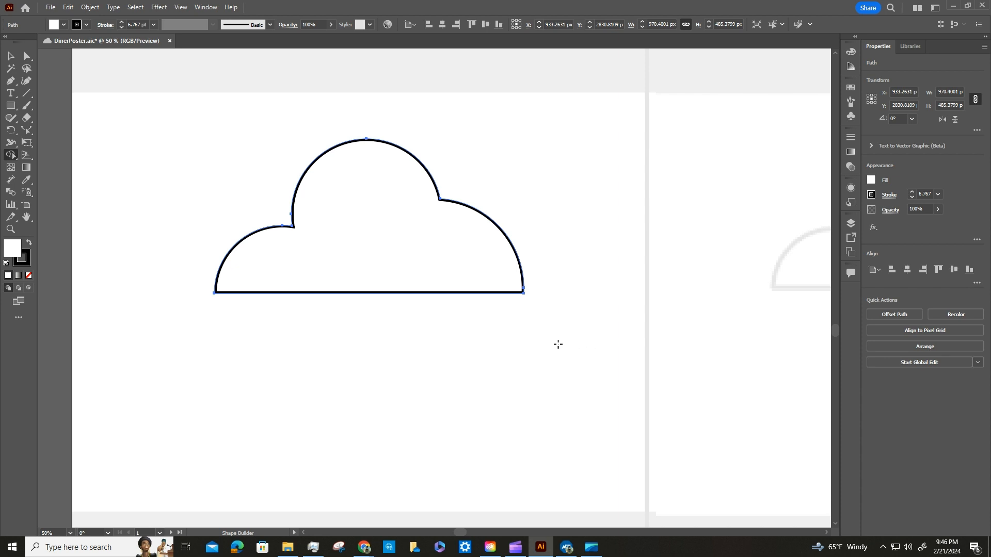
key(Caps_Lock)
key(Caps_Lock)
key(Caps_Lock)
key(alt)
key(ctrl+plus)
key(ctrl+minus)
key(ctrl+minus)
key(ctrl+minus)
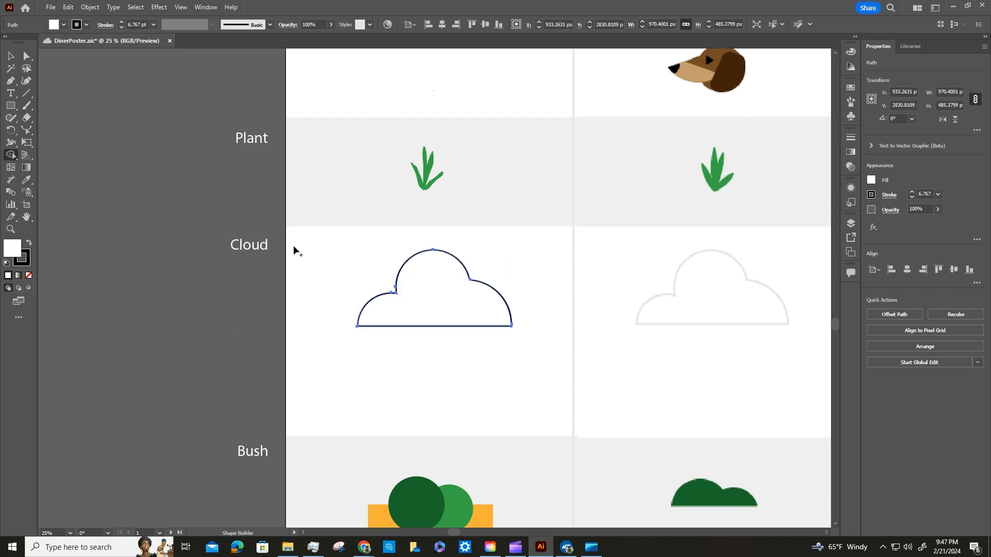
Use the Eyedropper to copy the white reference cloud's fill and stroke settings onto the selected flat-bottomed cloud.
click(26, 181)
click(721, 284)
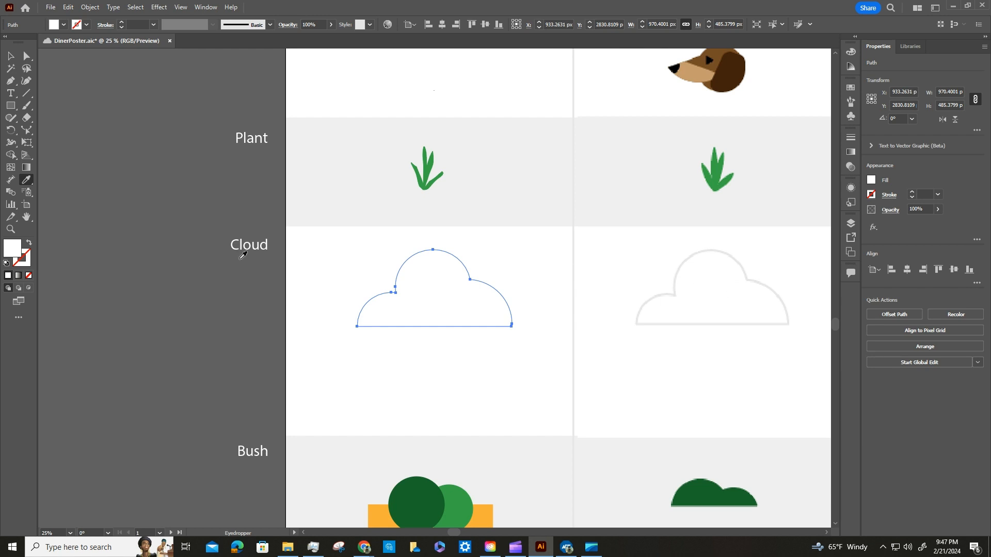
Select the dark and light green circles in the Bush row and merge them with Pathfinder Unite.
scroll(252, 258, down, 5)
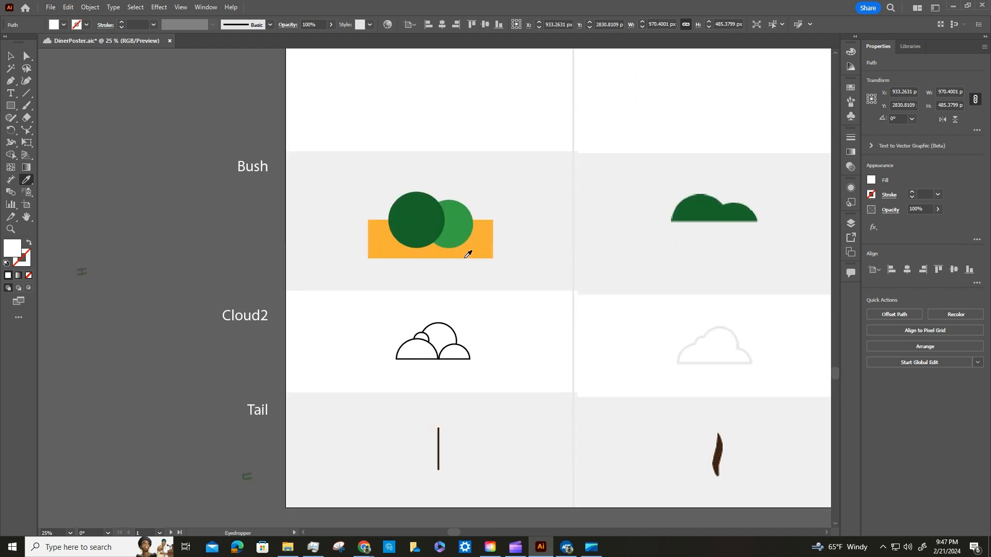
key(v)
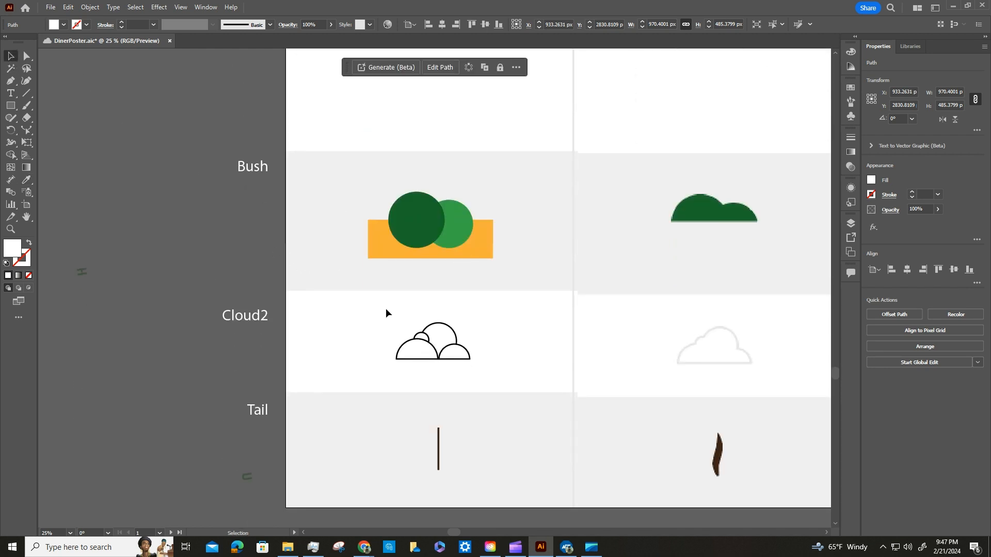
click(417, 225)
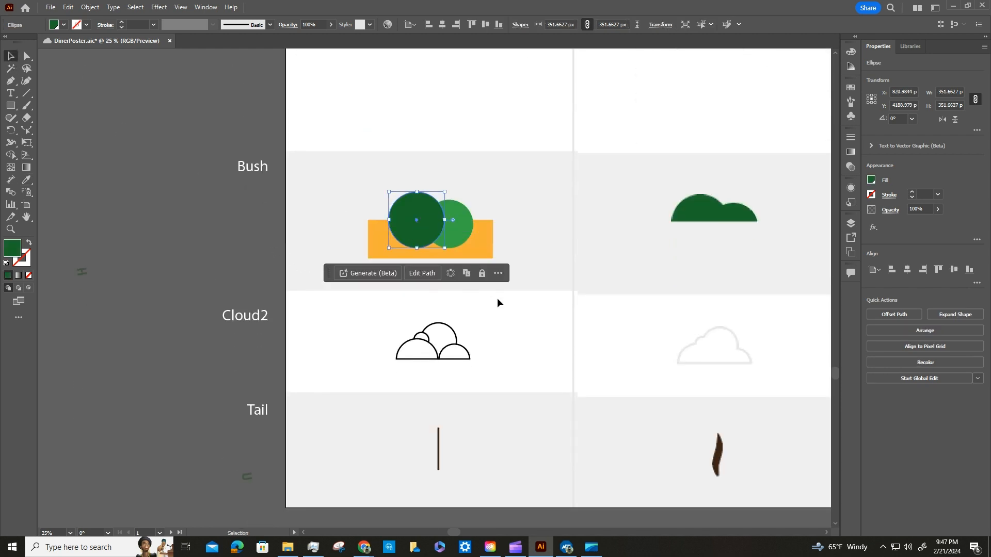
key(ctrl+equal)
key(ctrl+equal)
key(ctrl+equal)
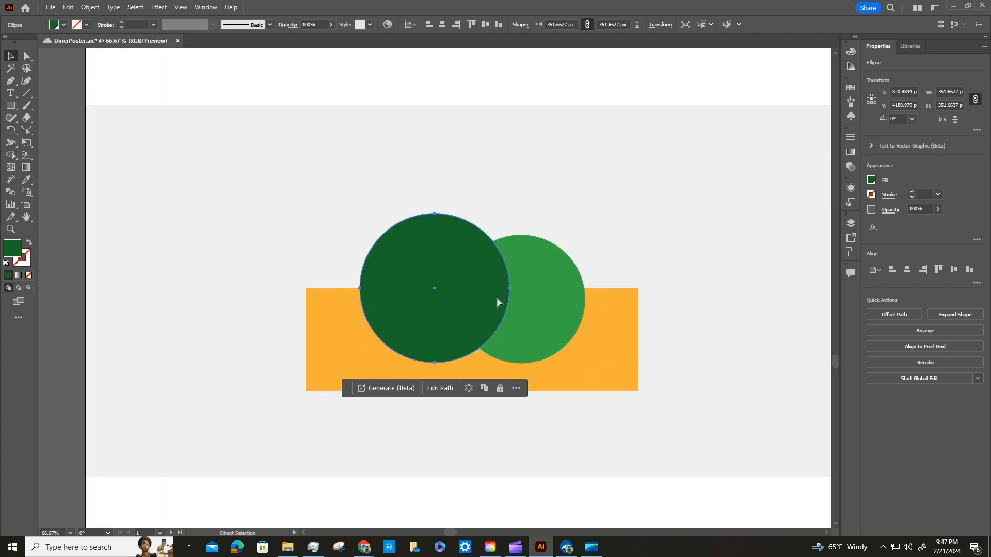
key(ctrl+equal)
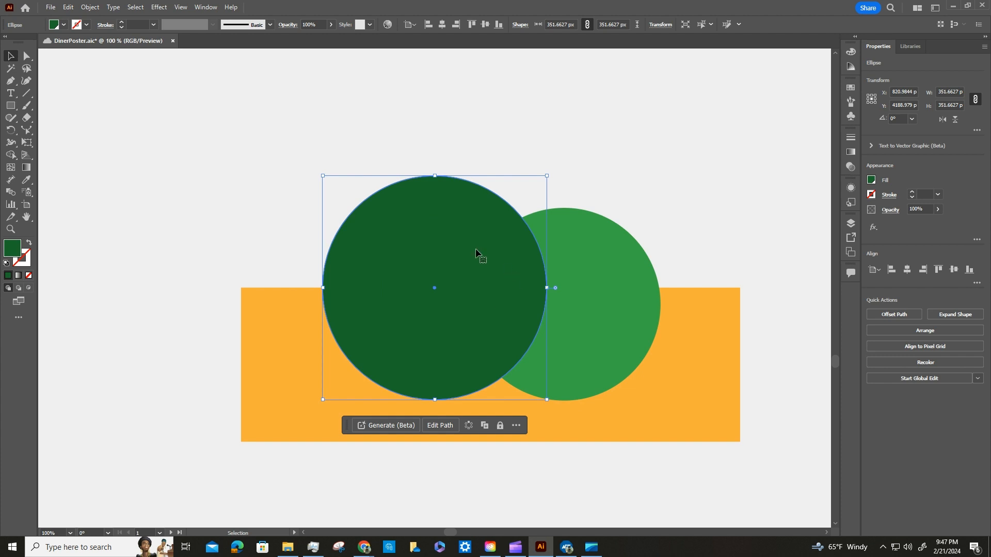
drag(250, 123, 681, 275)
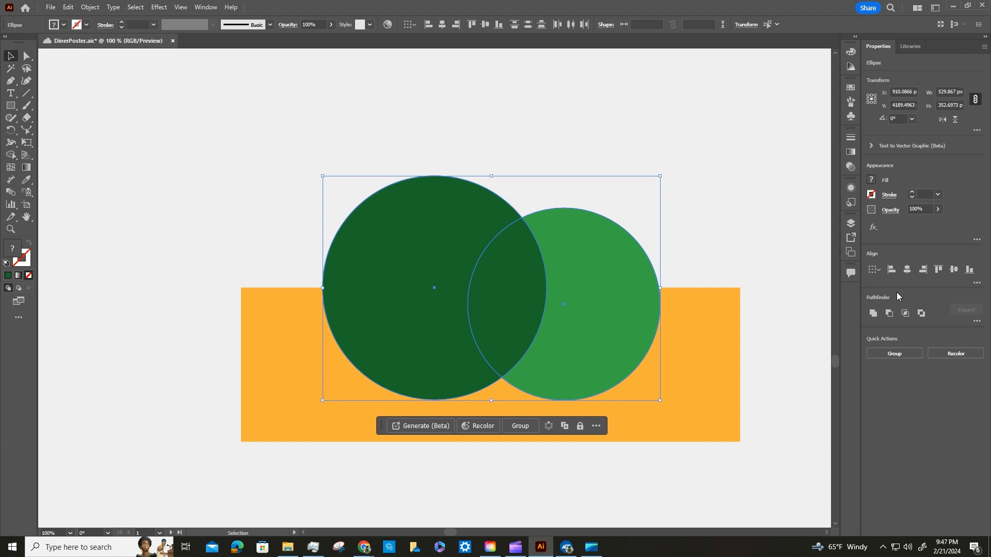
click(874, 313)
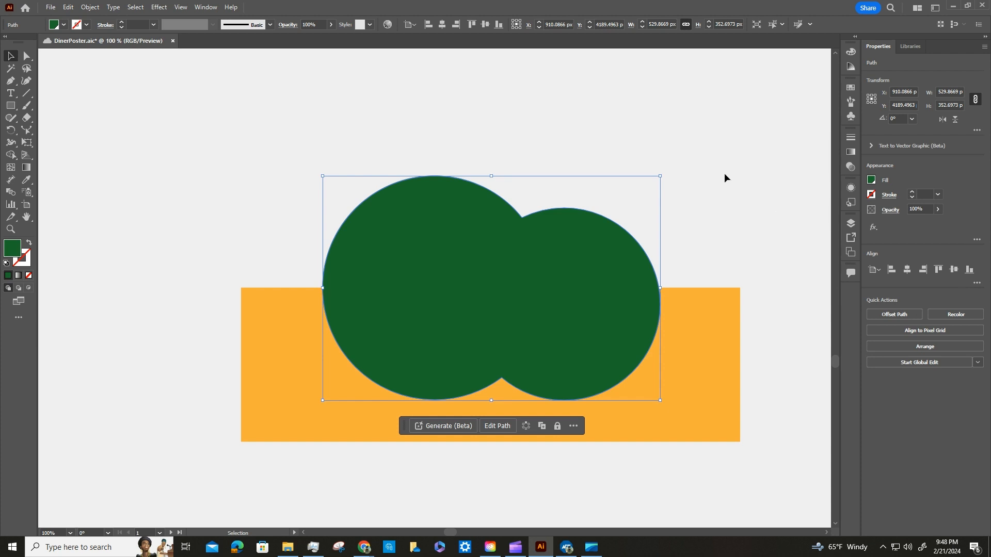
Add the orange rectangle to the selection, trim the bush's lower part off with Pathfinder Minus Back, and deselect it.
shift+click(728, 331)
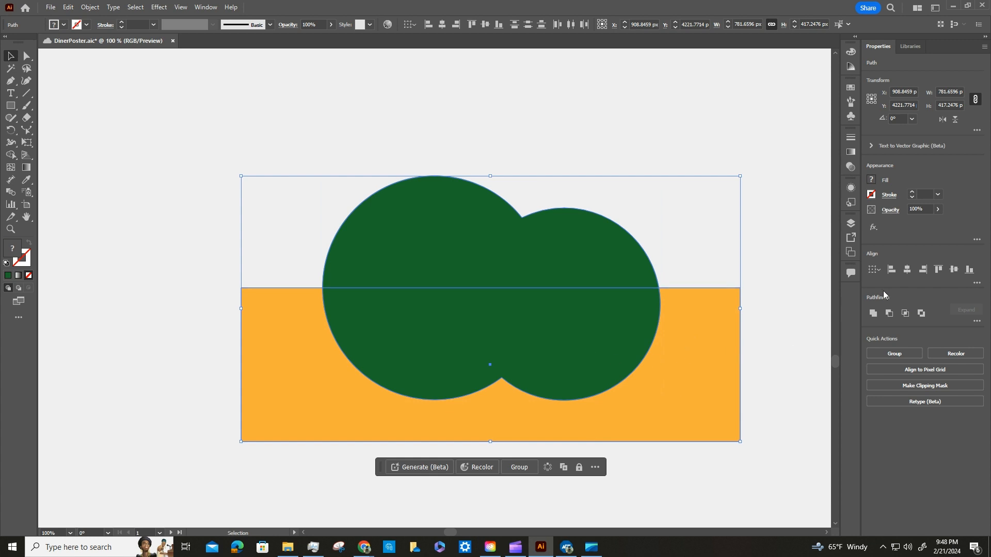
click(976, 321)
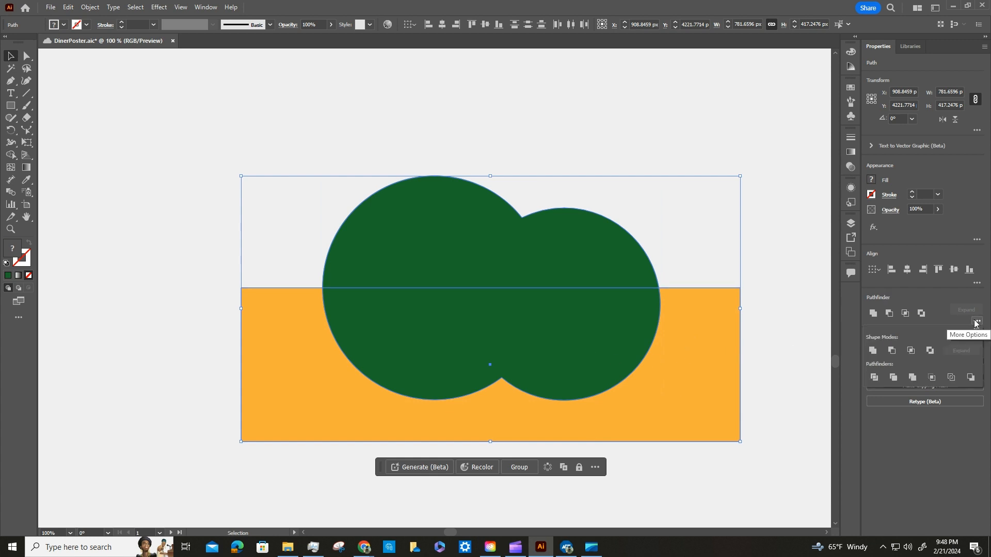
click(970, 378)
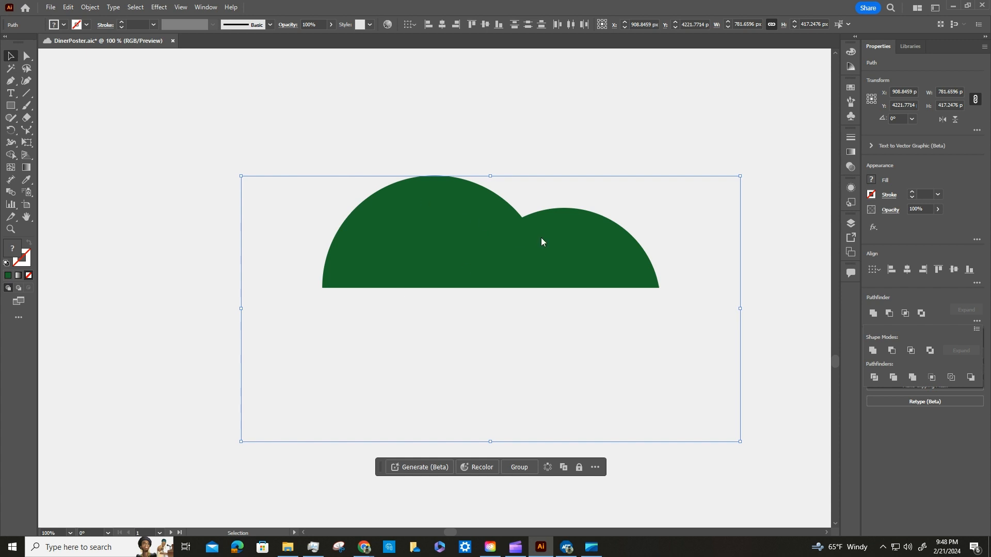
key(ctrl+shift+a)
Save the document and select all four overlapping outlined shapes in the Cloud2 row.
key(ctrl+minus)
key(ctrl+minus)
key(ctrl+minus)
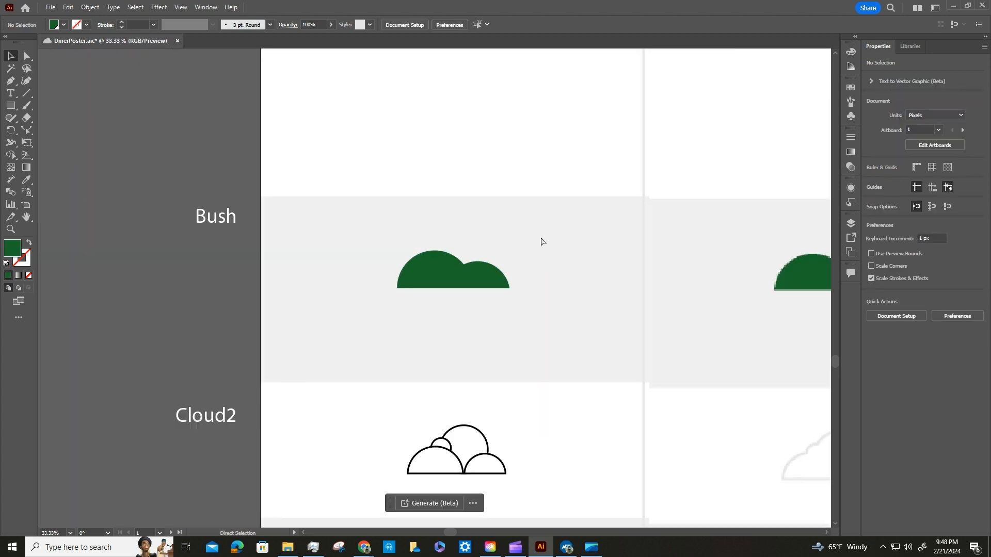
key(v)
scroll(491, 326, down, 5)
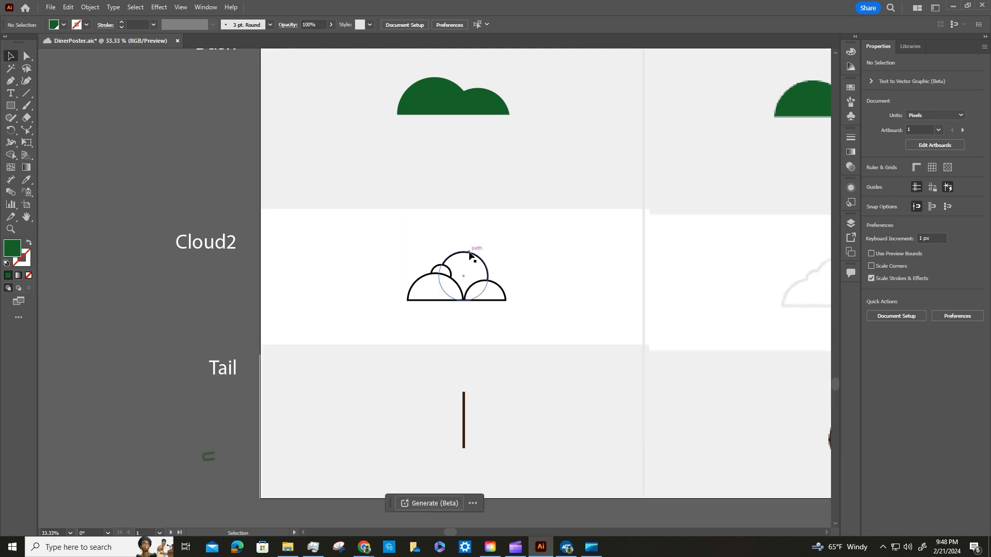
click(471, 255)
key(ctrl+plus)
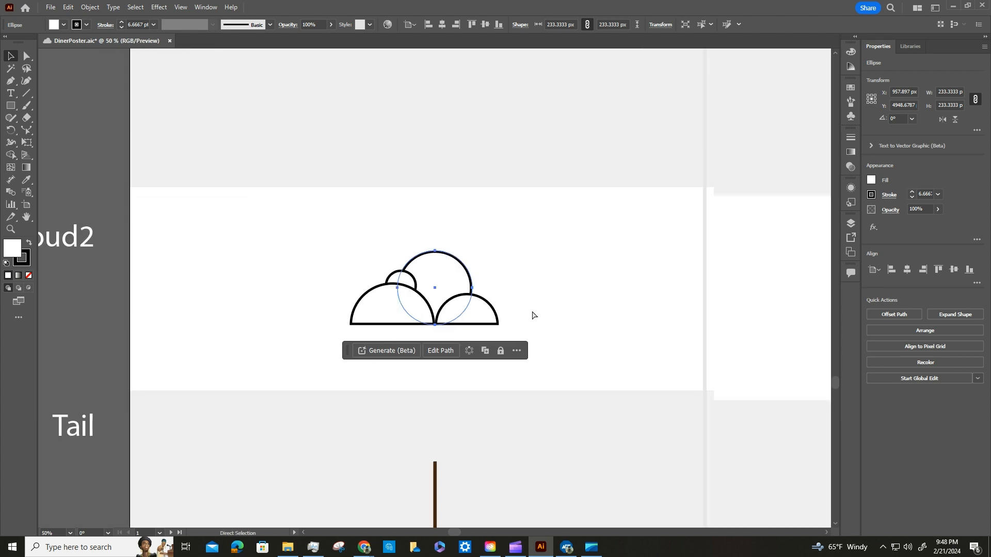
key(ctrl+plus)
key(ctrl+plus)
click(231, 230)
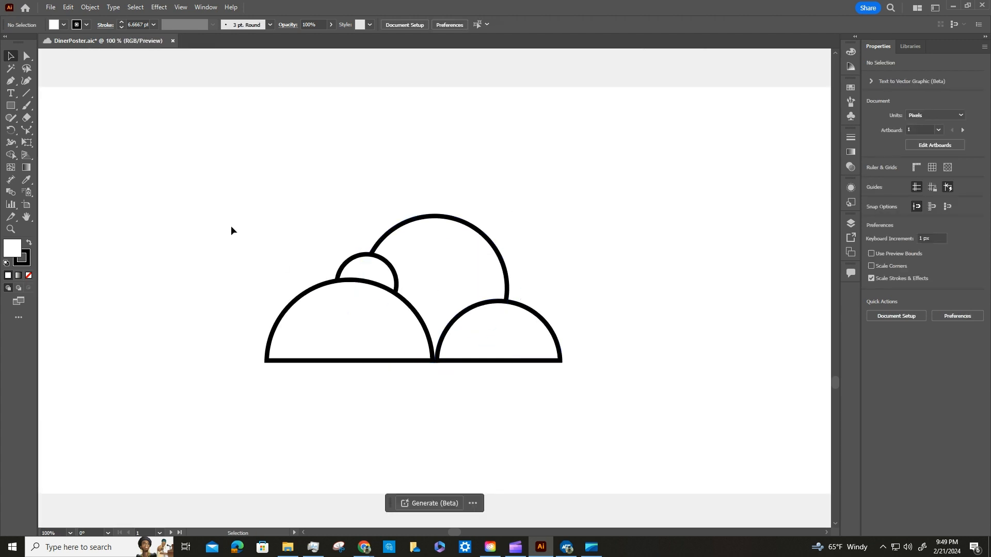
key(ctrl+s)
drag(187, 180, 578, 373)
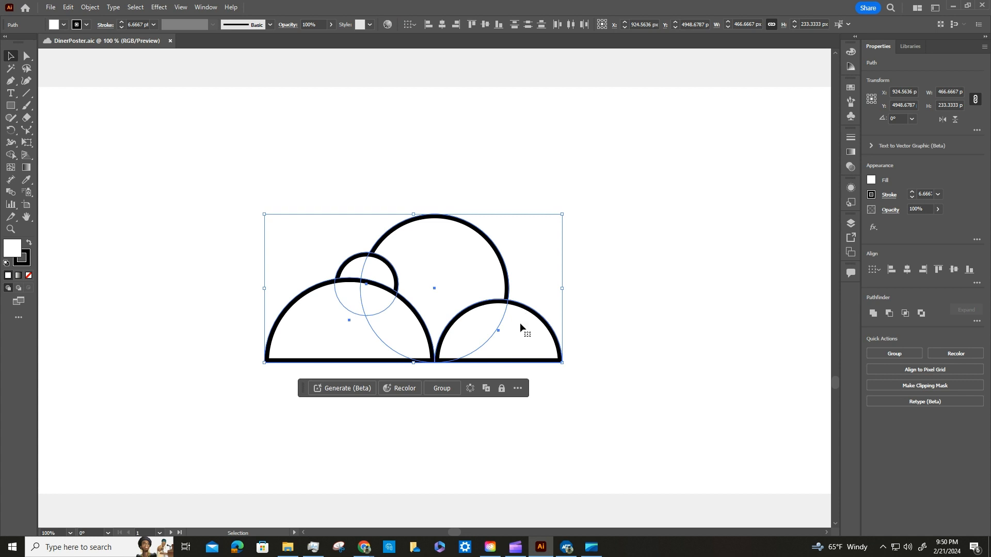
Try uniting the Cloud2 shapes first as a compound shape and again as a single merged path, undoing each attempt.
click(871, 314)
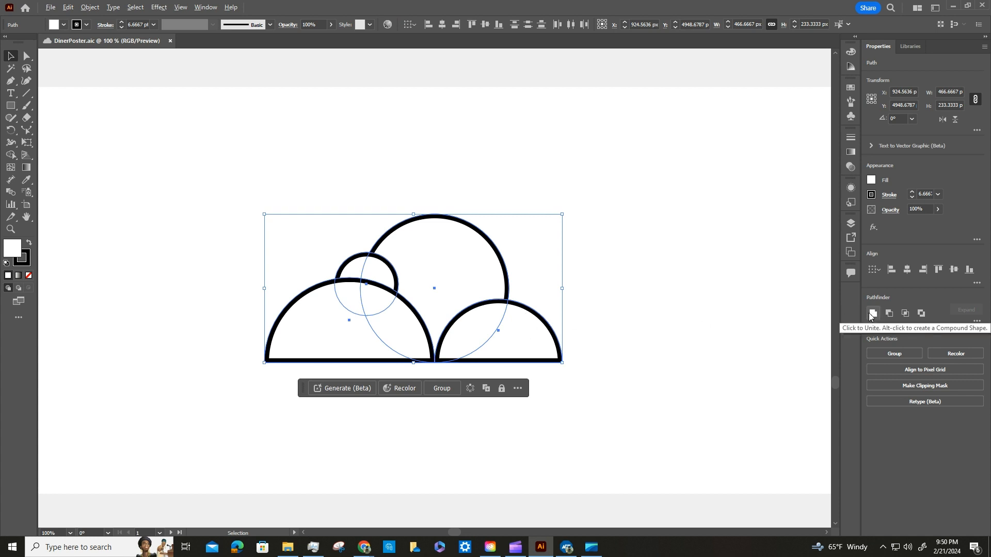
click(872, 315)
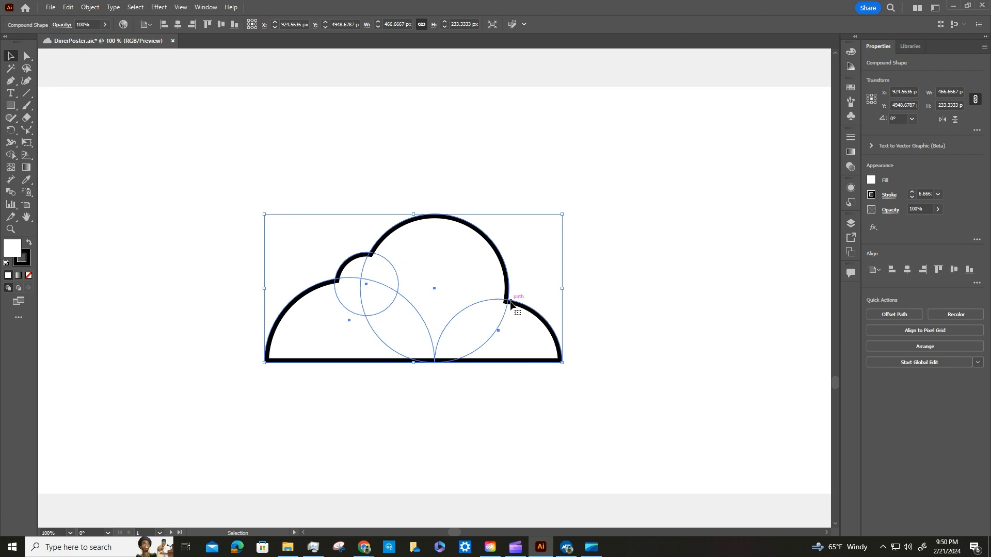
key(ctrl+z)
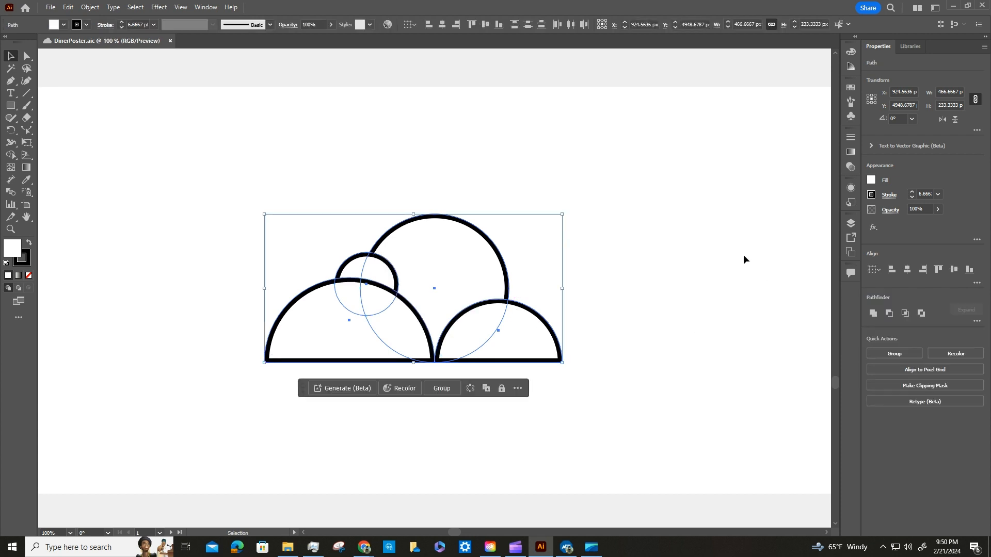
click(873, 314)
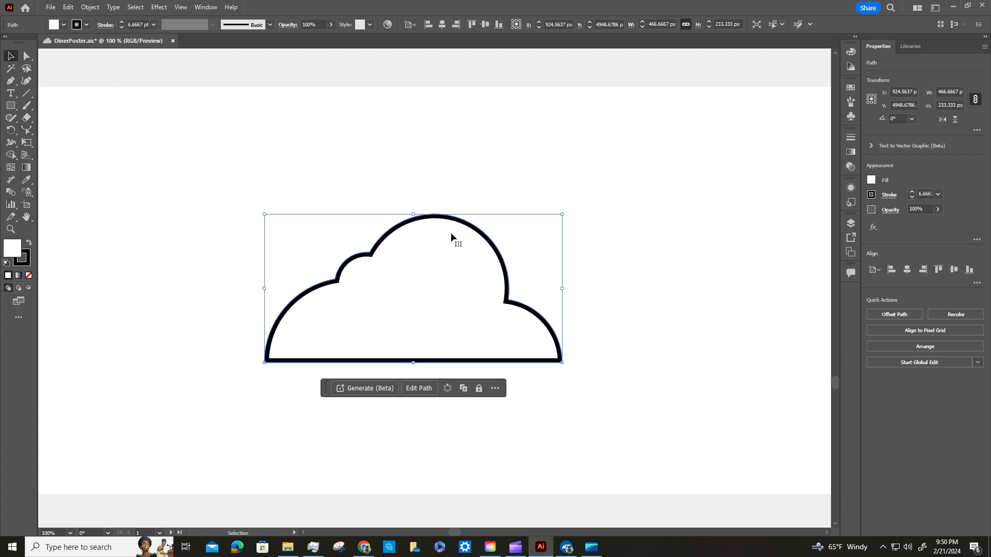
key(ctrl+z)
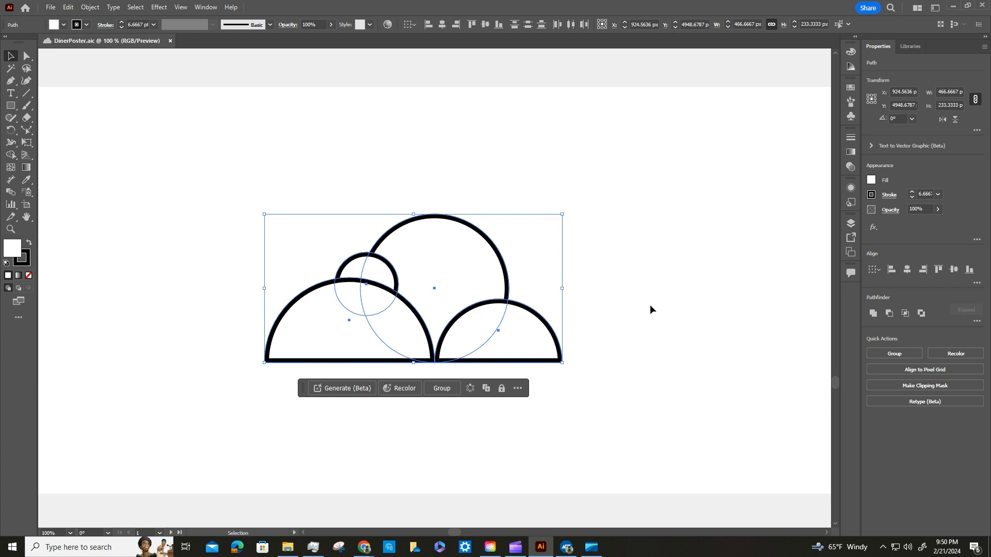
Unite the four Cloud2 shapes as an editable compound shape and deselect it.
click(873, 314)
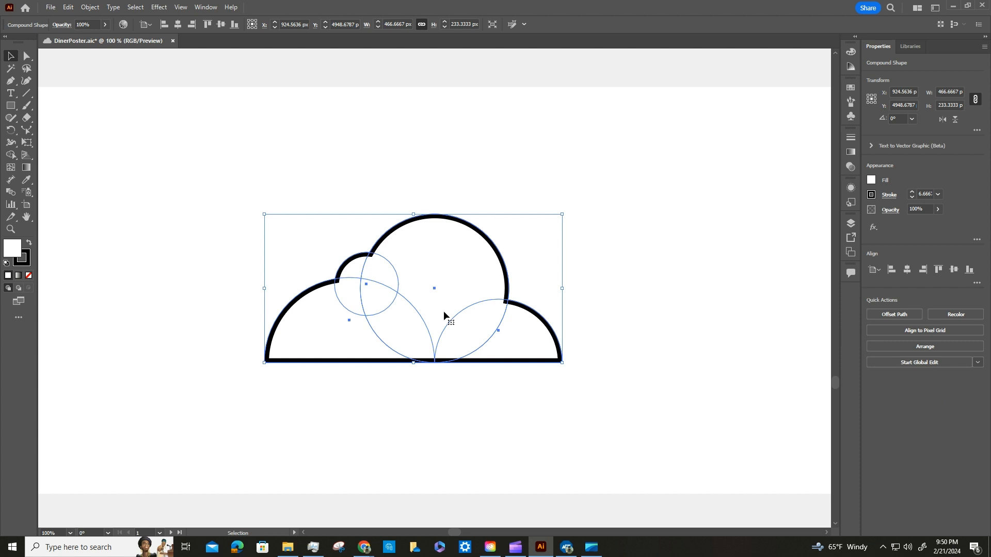
click(133, 8)
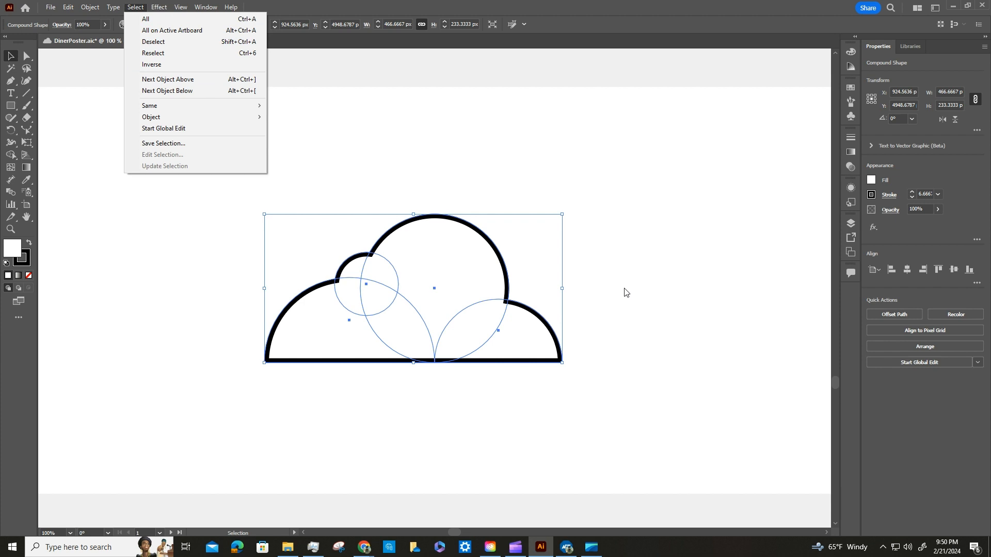
click(208, 40)
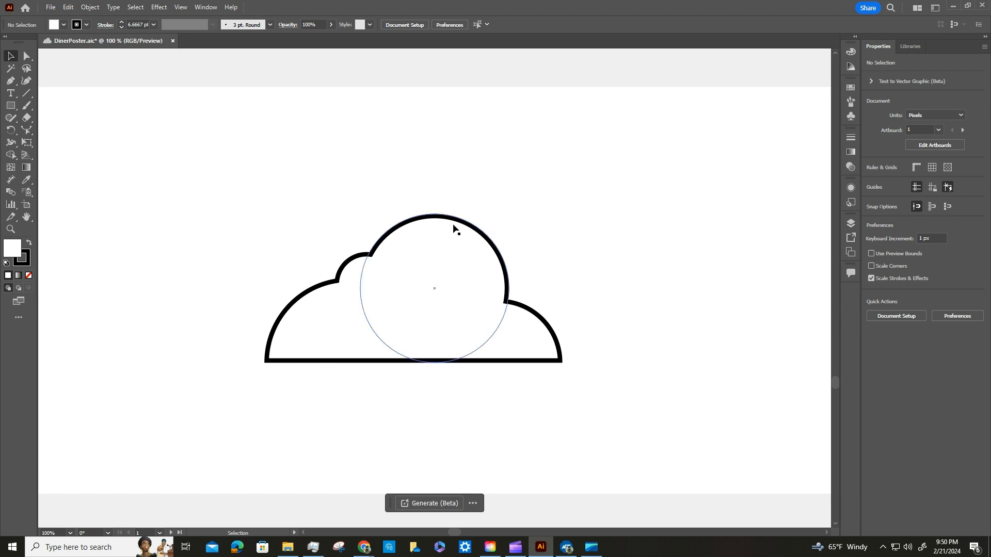
Enter isolation mode on the Cloud2 compound shape and move its large circle 10 px right and 10 px back left.
click(437, 219)
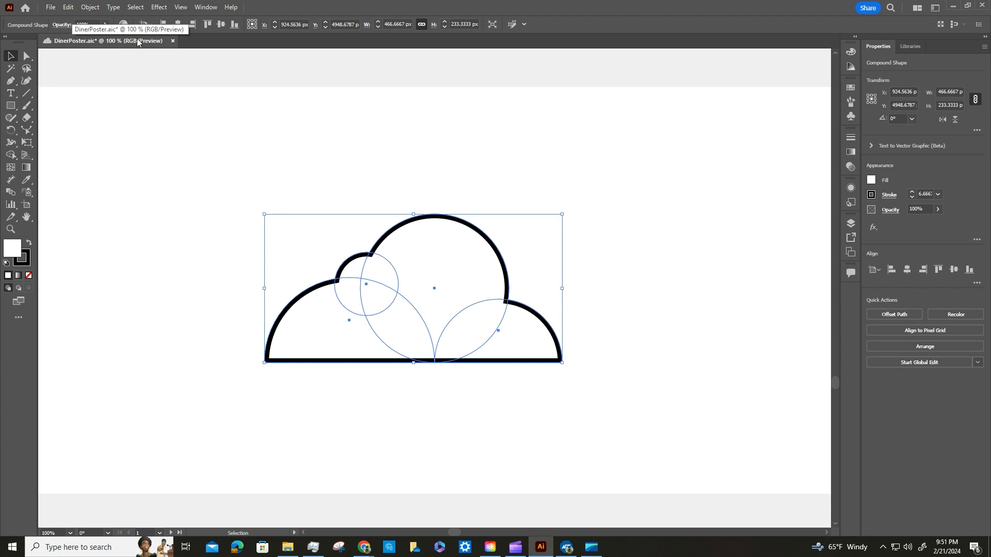
double_click(413, 221)
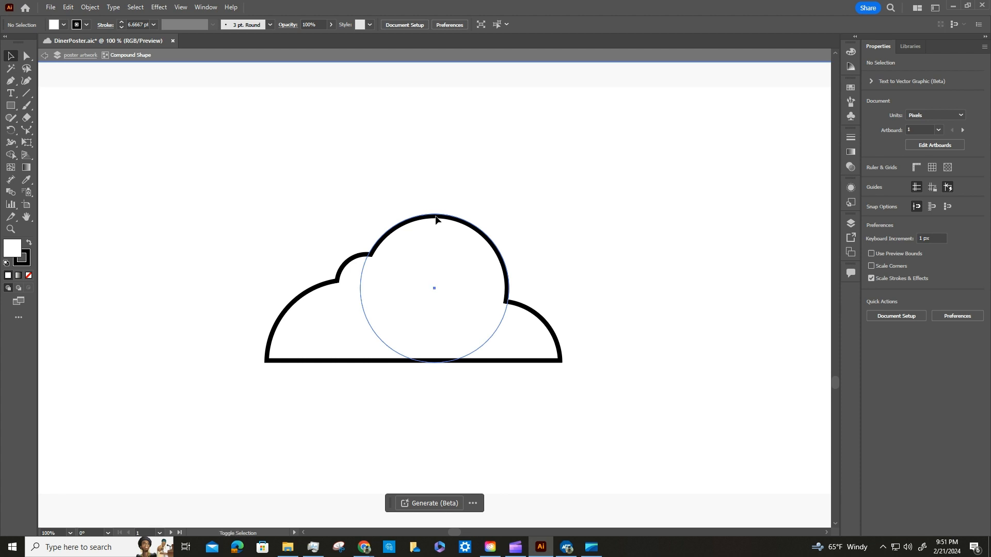
mouse_move(435, 219)
mouse_down()
mouse_move(436, 310)
mouse_move(445, 197)
mouse_move(444, 220)
mouse_up()
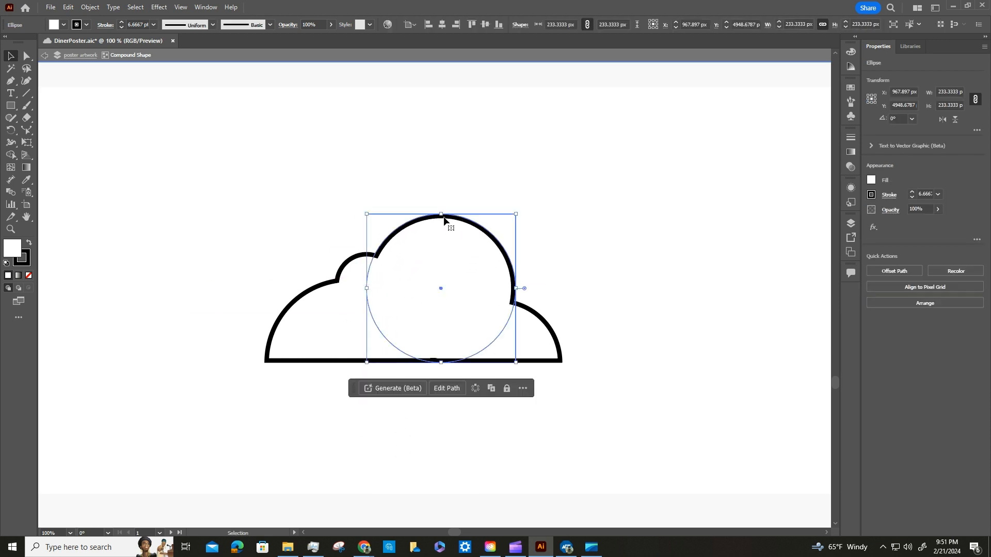
key(shift+Left)
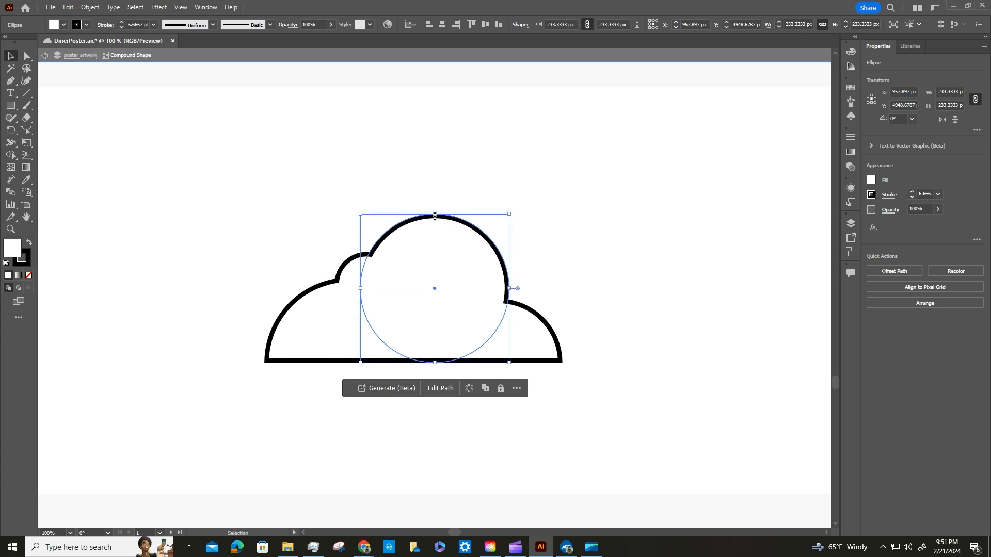